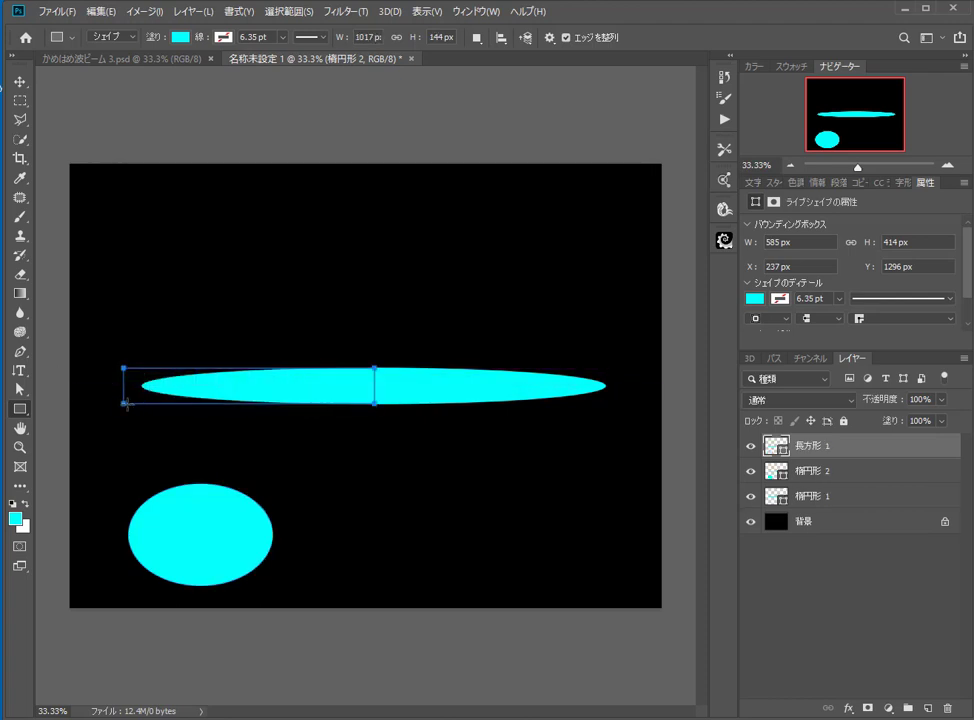
Step: Move the rectangle above the long ellipse, starting at its left tip, at about X 291 px and Y 473 px
{"action": "left_click", "coordinate": [19, 80]}
{"action": "left_click_drag", "start_coordinate": [227, 356], "coordinate": [229, 355]}
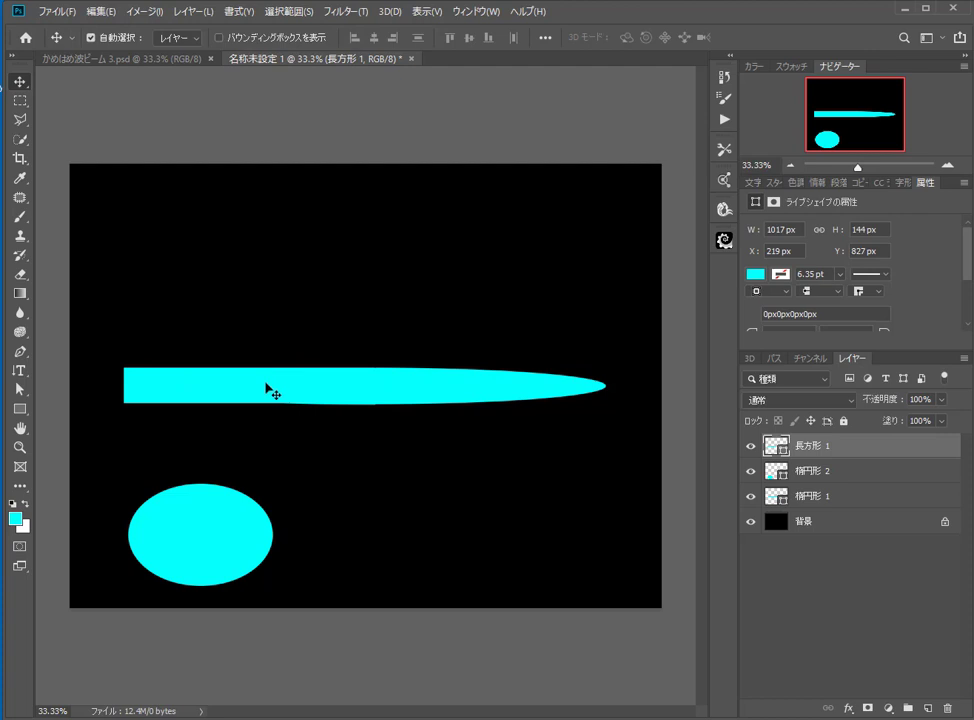
{"action": "key", "text": "ctrl+t"}
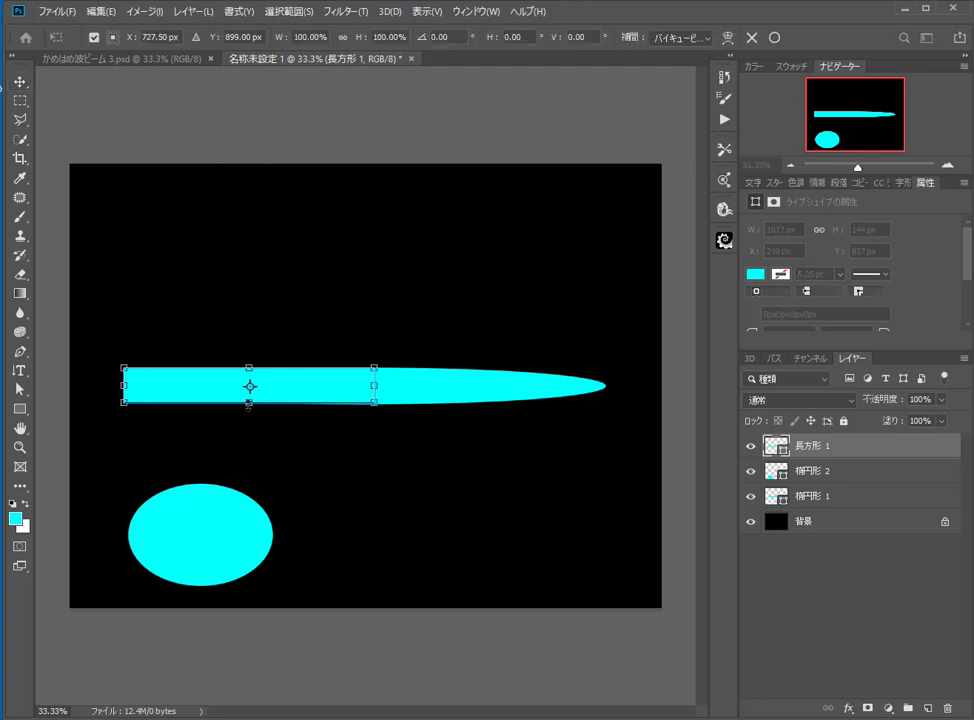
{"action": "left_click_drag", "start_coordinate": [248, 404], "coordinate": [273, 303]}
{"action": "left_click", "coordinate": [19, 81]}
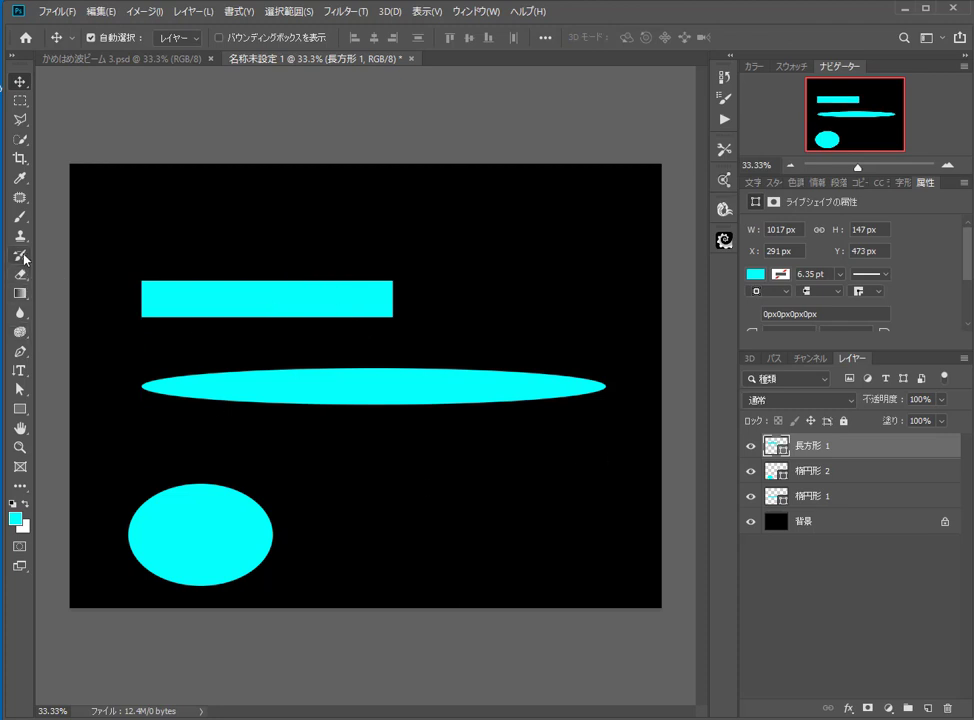
Step: Paint a rough cyan blob on a new layer below the long ellipse's right end with the 500 px brush
{"action": "left_click", "coordinate": [19, 216]}
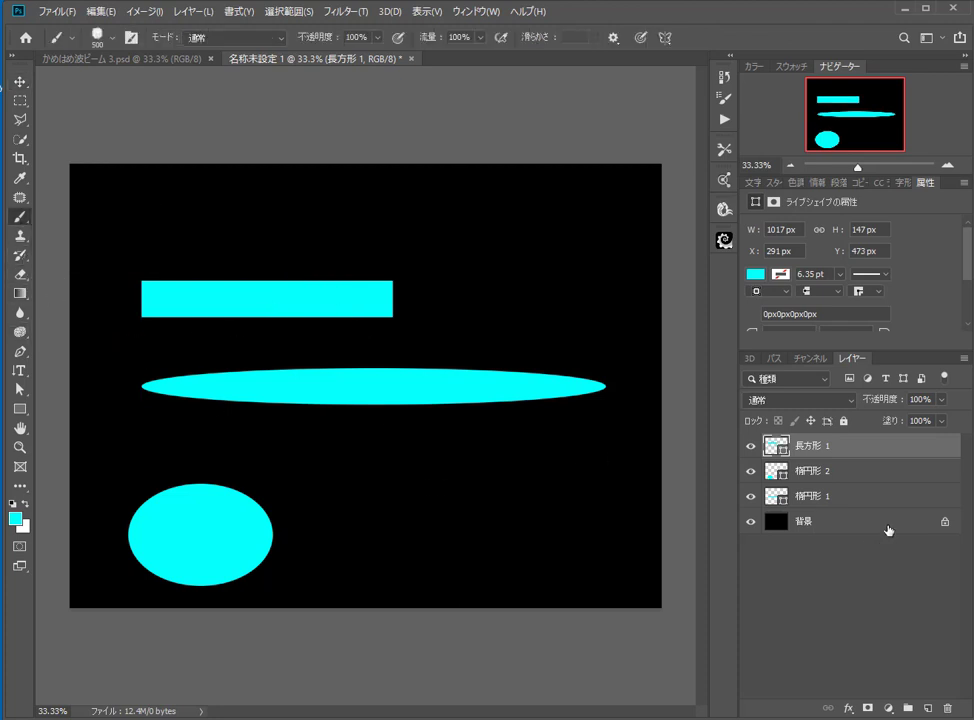
{"action": "left_click", "coordinate": [930, 707]}
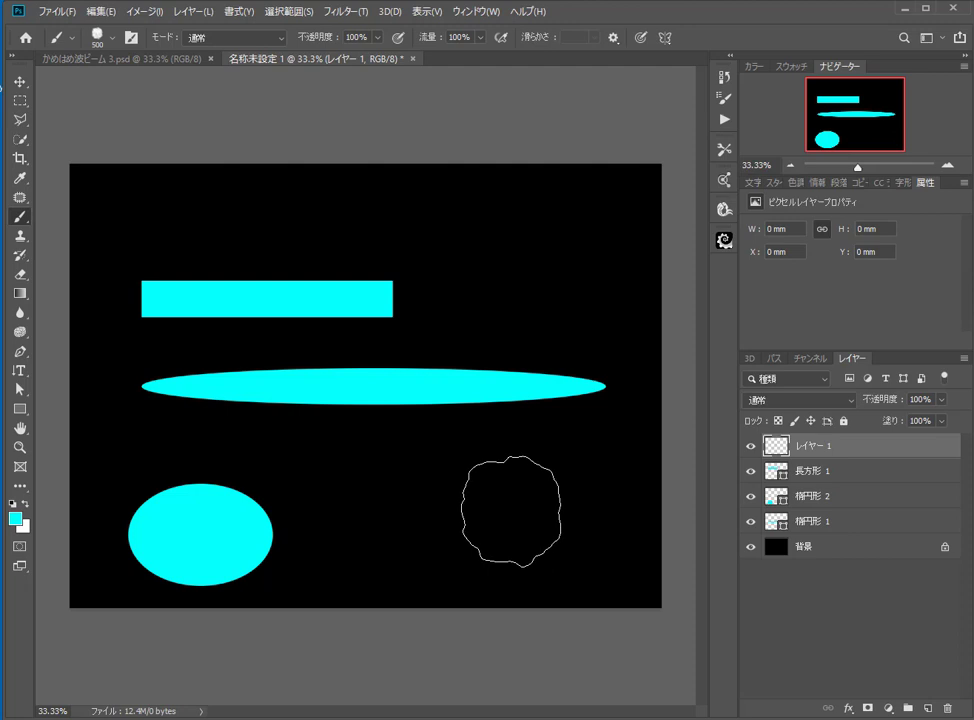
{"action": "left_click_drag", "start_coordinate": [570, 516], "coordinate": [562, 522]}
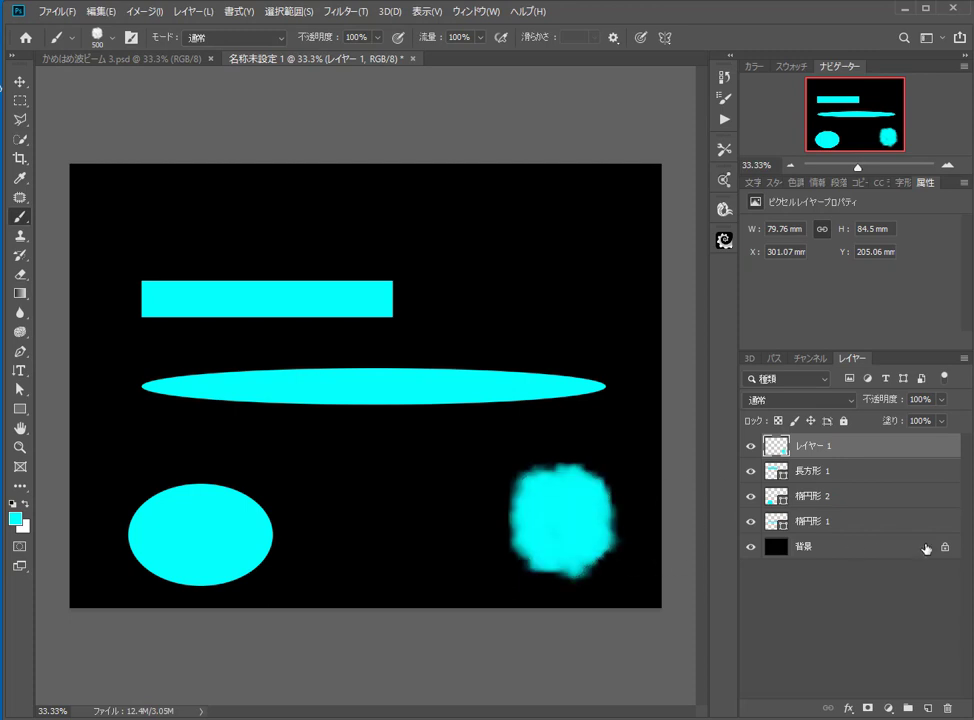
Step: Assemble the beam by moving the blob to the long ellipse's right end, the rectangle over its left half, and the large ellipse to its left end
{"action": "left_click", "coordinate": [19, 80]}
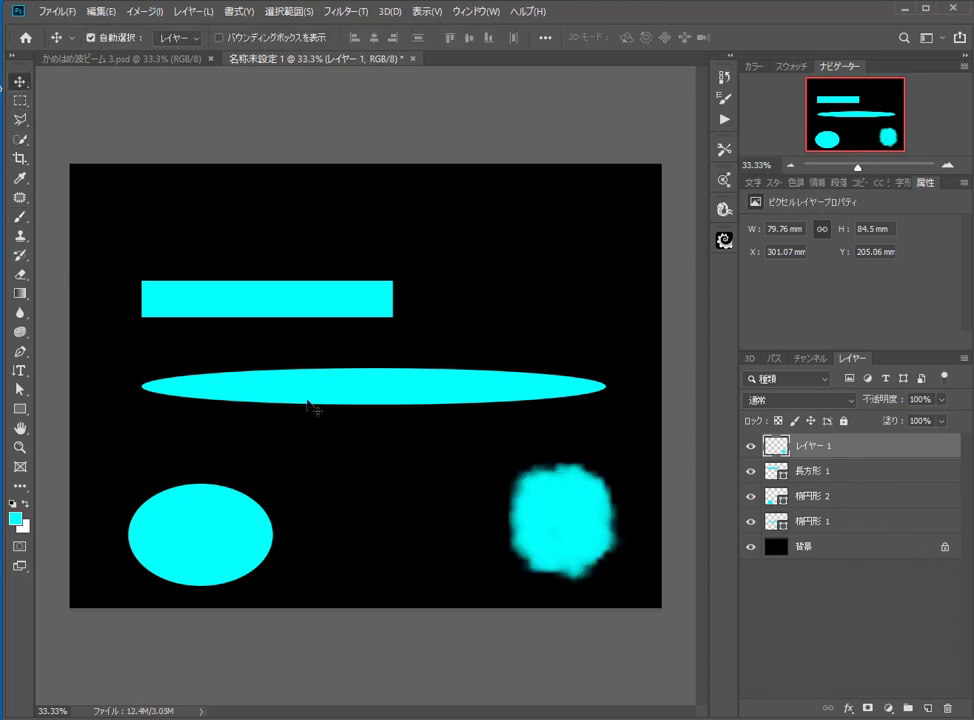
{"action": "left_click_drag", "start_coordinate": [548, 522], "coordinate": [596, 387]}
{"action": "left_click_drag", "start_coordinate": [322, 306], "coordinate": [324, 394]}
{"action": "left_click_drag", "start_coordinate": [220, 509], "coordinate": [182, 396]}
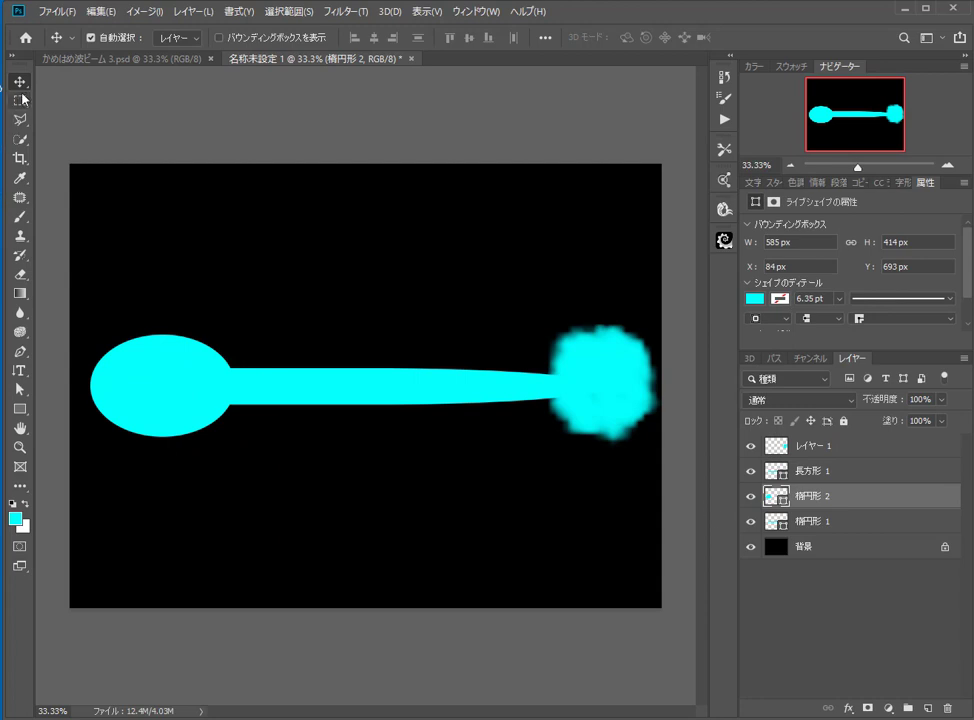
Step: Convert the blob, the rectangle and both ellipse layers into a single smart object
{"action": "left_click", "coordinate": [815, 449]}
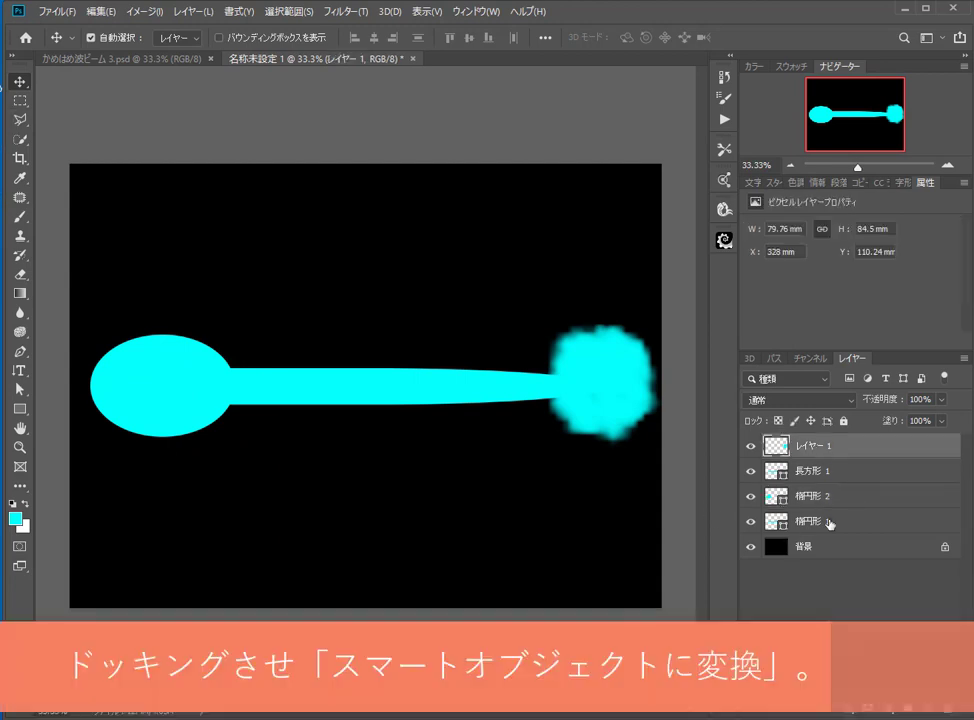
{"action": "left_click", "coordinate": [829, 521], "text": "shift"}
{"action": "right_click", "coordinate": [830, 521]}
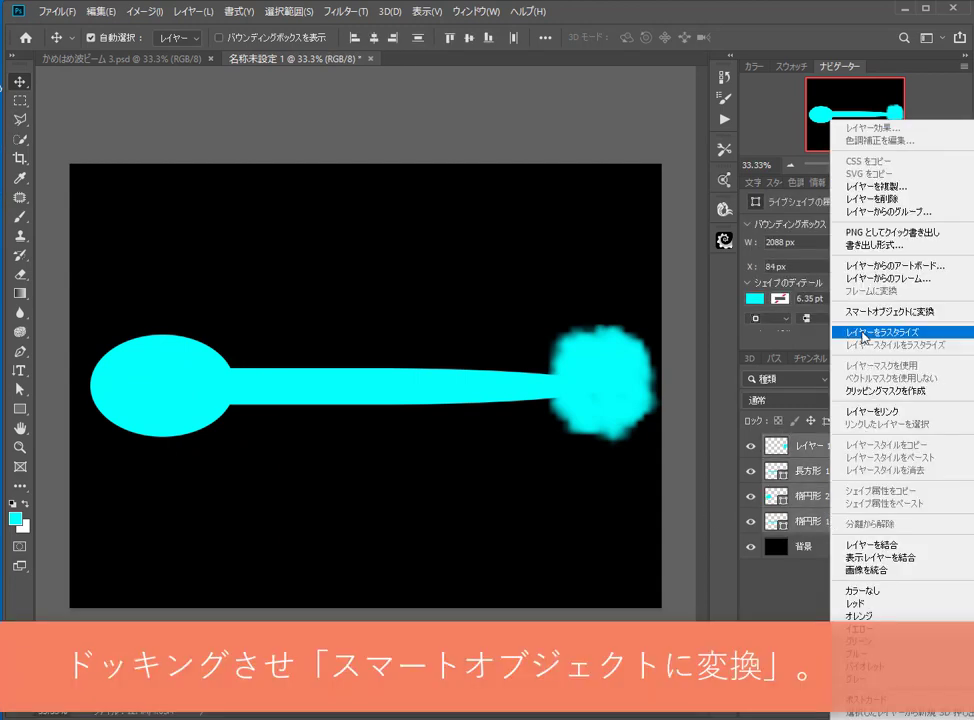
{"action": "left_click", "coordinate": [885, 311]}
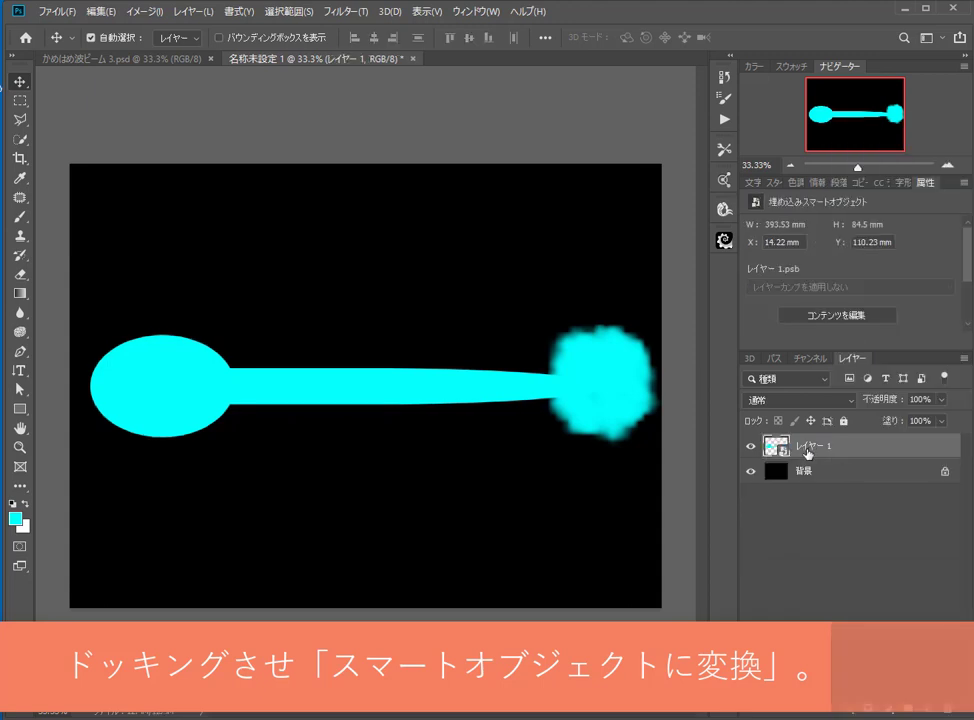
Step: Apply a Gaussian Blur with a radius of 6.0 pixels to the beam smart object
{"action": "left_click", "coordinate": [345, 12]}
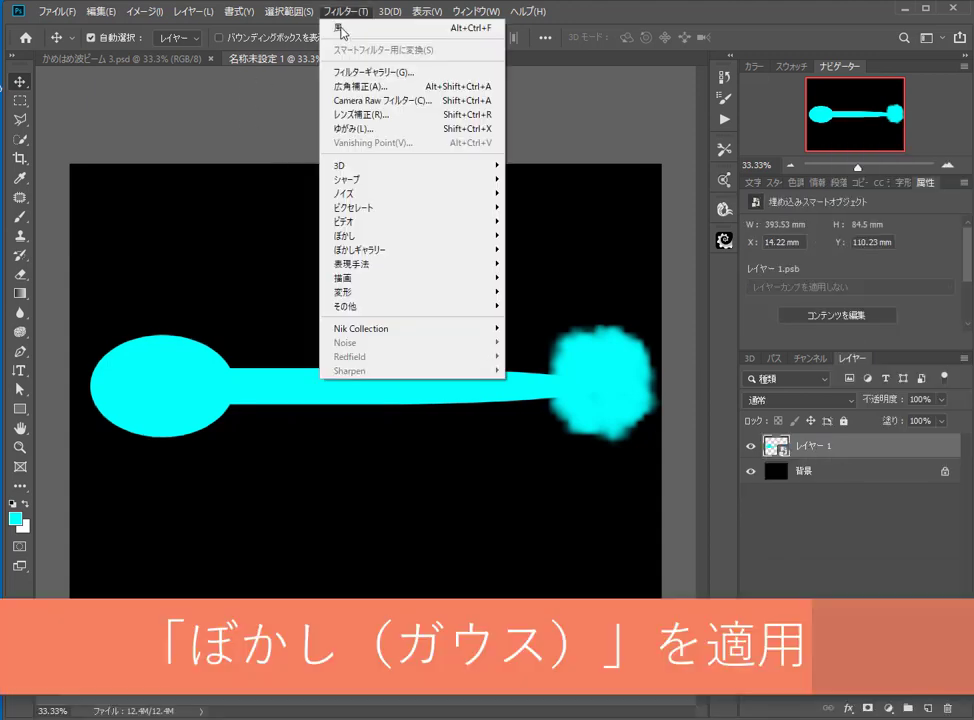
{"action": "mouse_move", "coordinate": [370, 239]}
{"action": "left_click", "coordinate": [568, 257]}
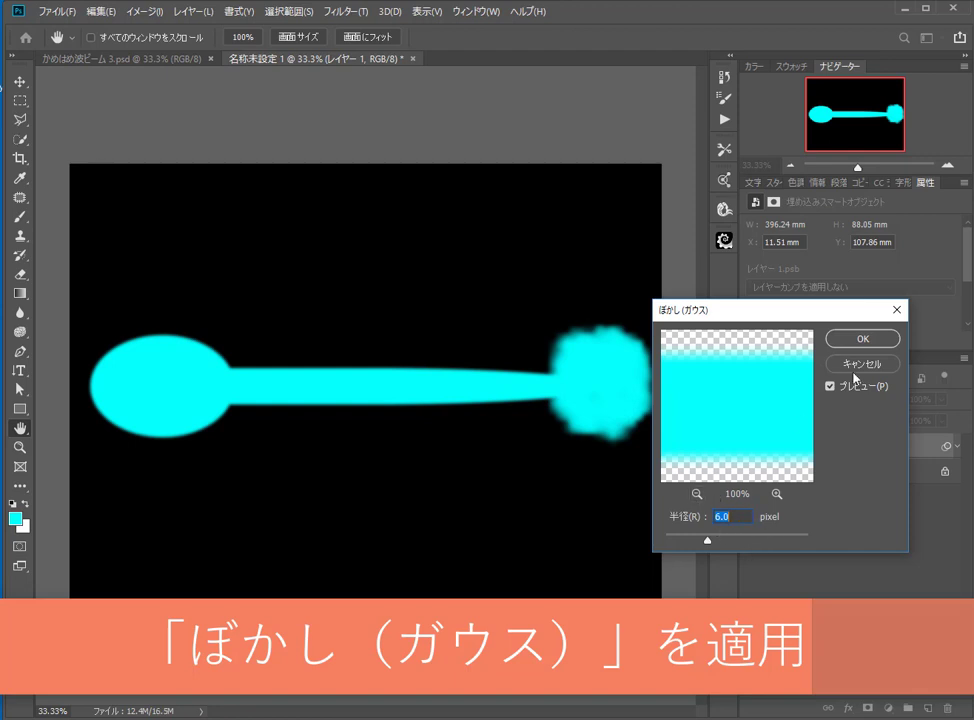
{"action": "left_click", "coordinate": [858, 340]}
Step: Duplicate the blurred beam layer three times and stack the copies above the original with copy 3 on top, followed by copies 2 and 1
{"action": "left_click_drag", "start_coordinate": [850, 447], "coordinate": [942, 698]}
{"action": "left_click_drag", "start_coordinate": [798, 509], "coordinate": [946, 700]}
{"action": "left_click_drag", "start_coordinate": [800, 570], "coordinate": [832, 445]}
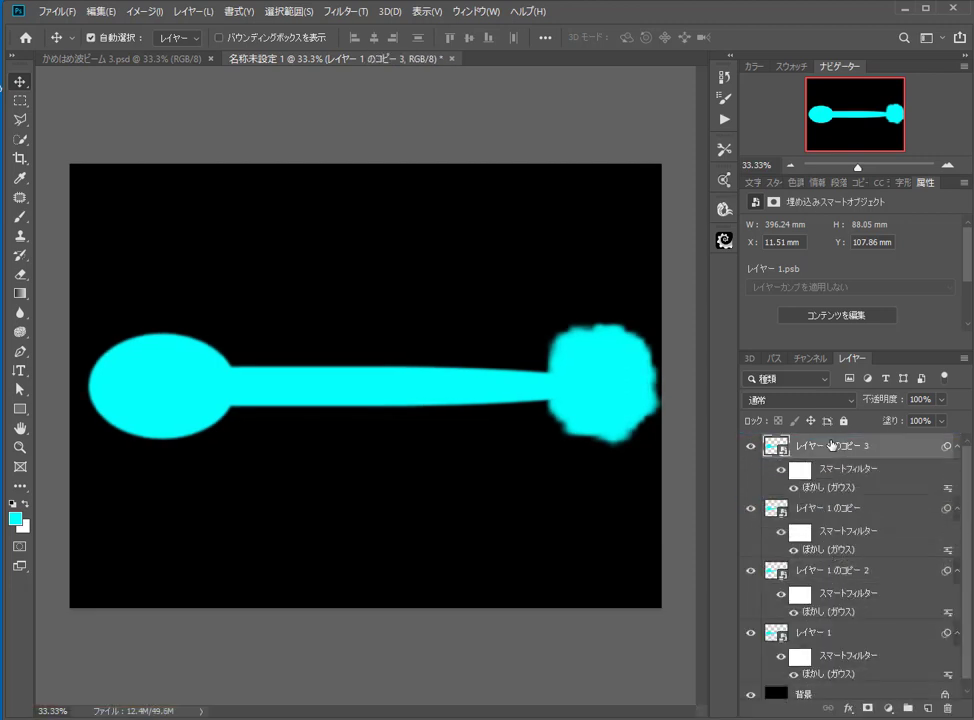
{"action": "left_click_drag", "start_coordinate": [845, 577], "coordinate": [837, 510]}
Step: Add an Outer Glow to the lowest beam layer, レイヤー 1, in bright cyan (H 179, S 98, B 100) with a size of 150 px
{"action": "left_click", "coordinate": [827, 631]}
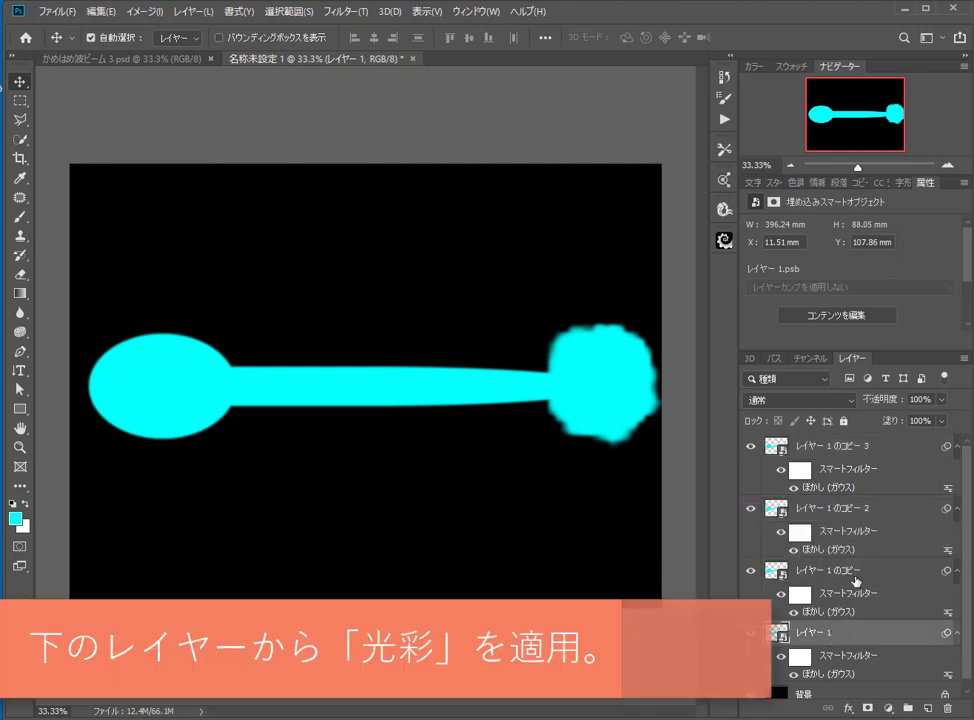
{"action": "double_click", "coordinate": [850, 632]}
{"action": "left_click", "coordinate": [138, 505]}
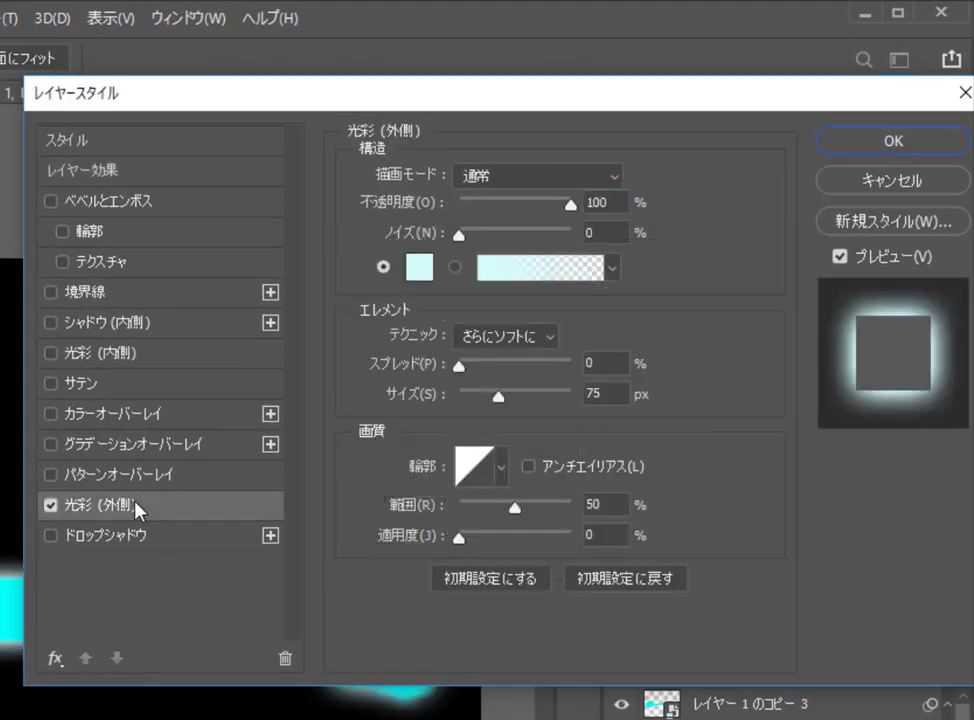
{"action": "left_click", "coordinate": [420, 270]}
{"action": "left_click", "coordinate": [594, 419]}
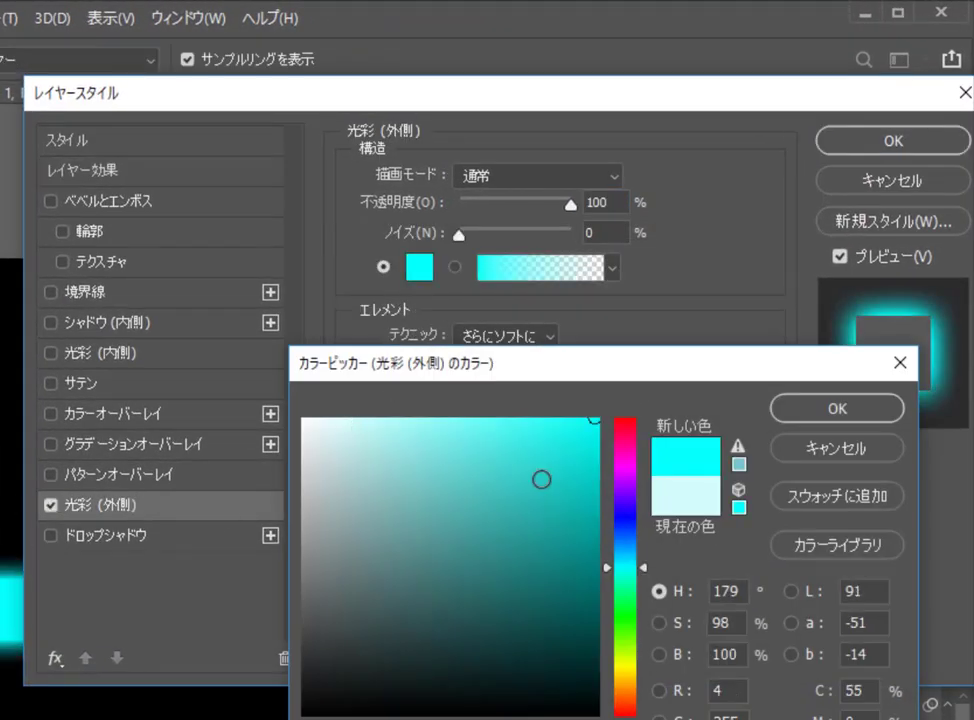
{"action": "left_click", "coordinate": [818, 418]}
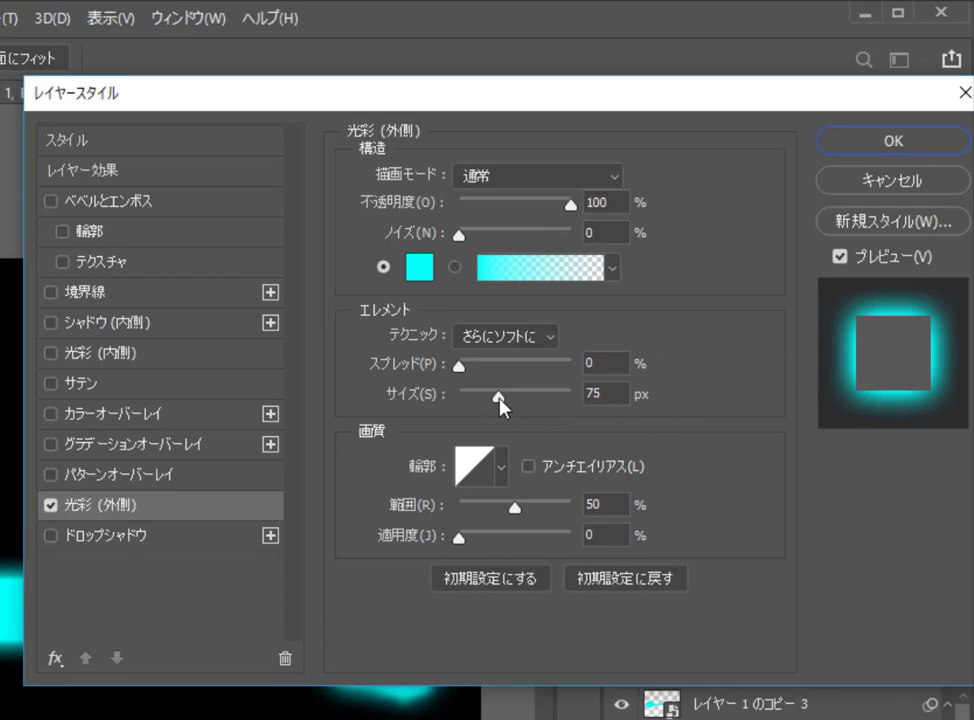
{"action": "left_click_drag", "start_coordinate": [500, 396], "coordinate": [532, 397]}
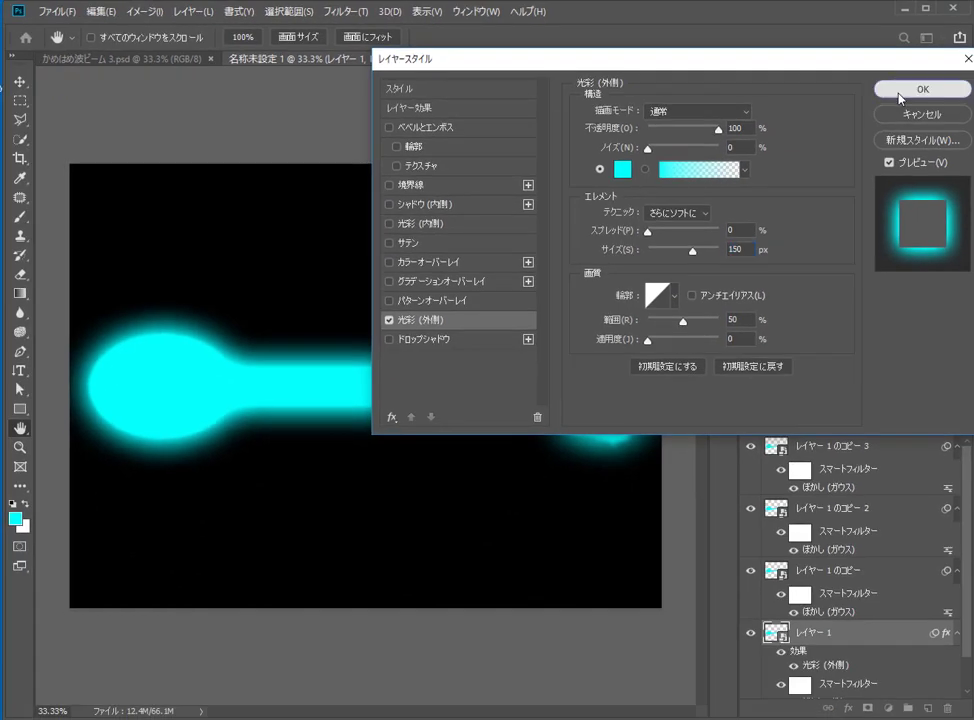
{"action": "left_click", "coordinate": [893, 140]}
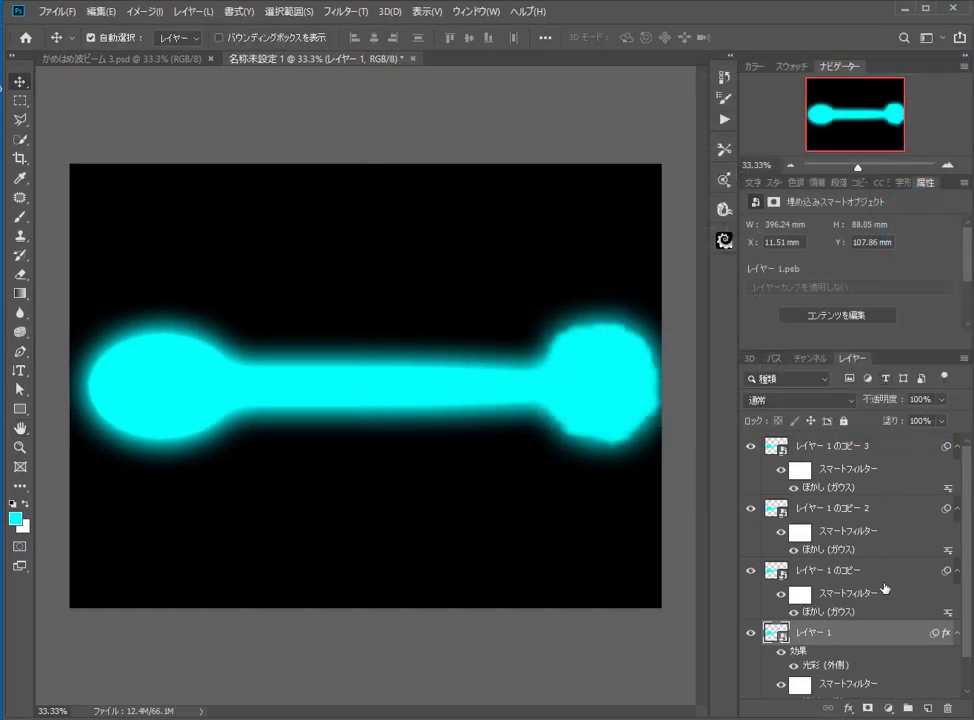
Step: Add an Outer Glow with a size of 75 px to the layer レイヤー 1 のコピー
{"action": "double_click", "coordinate": [852, 572]}
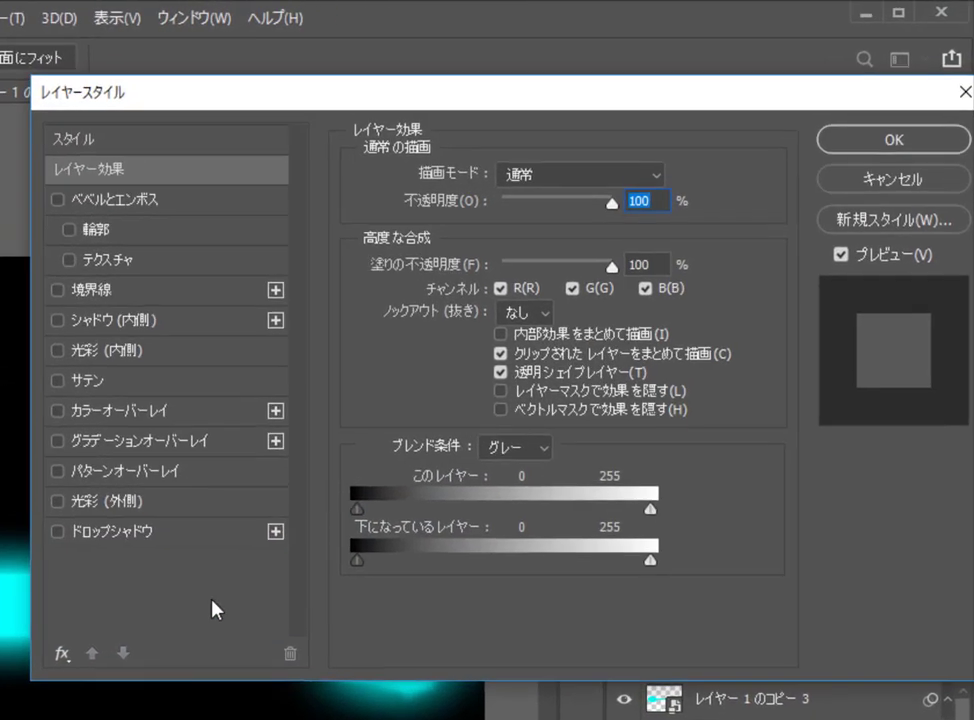
{"action": "left_click", "coordinate": [140, 512]}
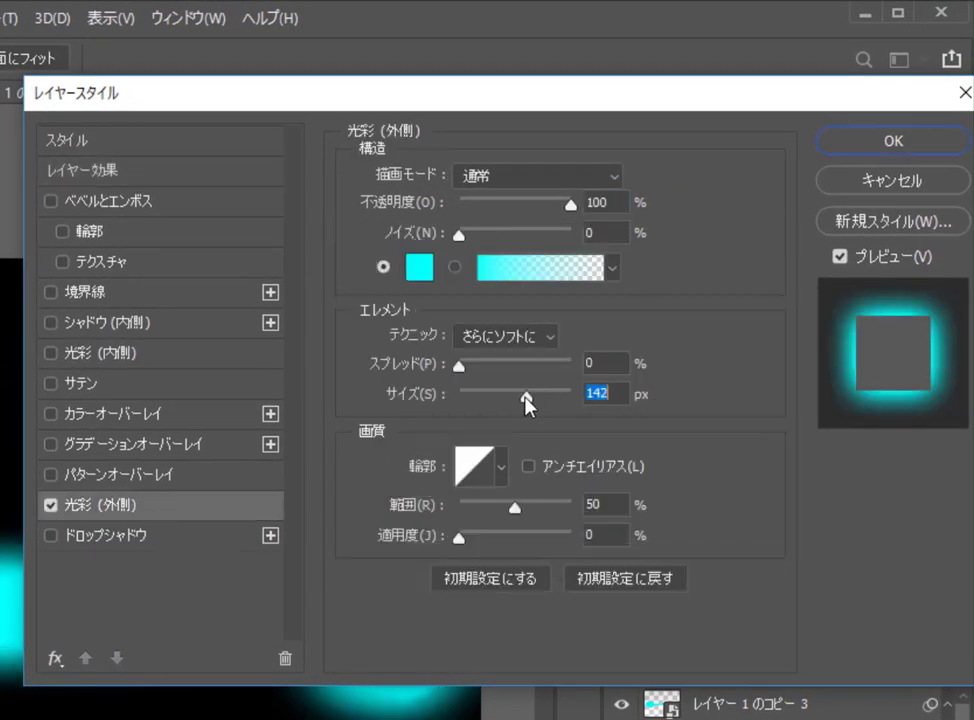
{"action": "left_click_drag", "start_coordinate": [526, 397], "coordinate": [498, 397]}
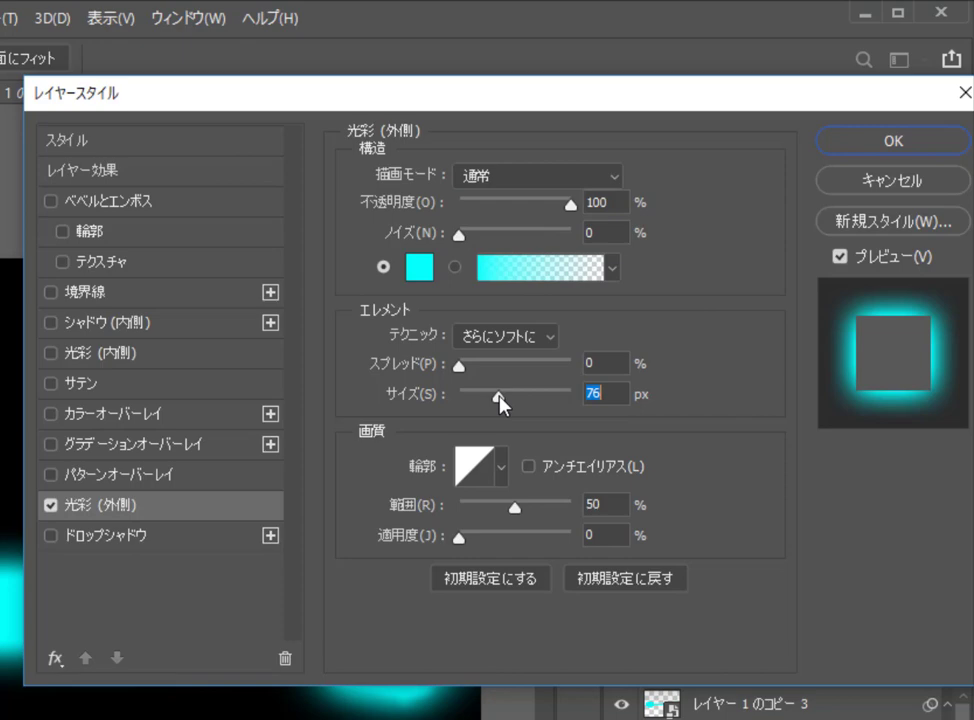
{"action": "double_click", "coordinate": [589, 396]}
{"action": "type", "text": "75"}
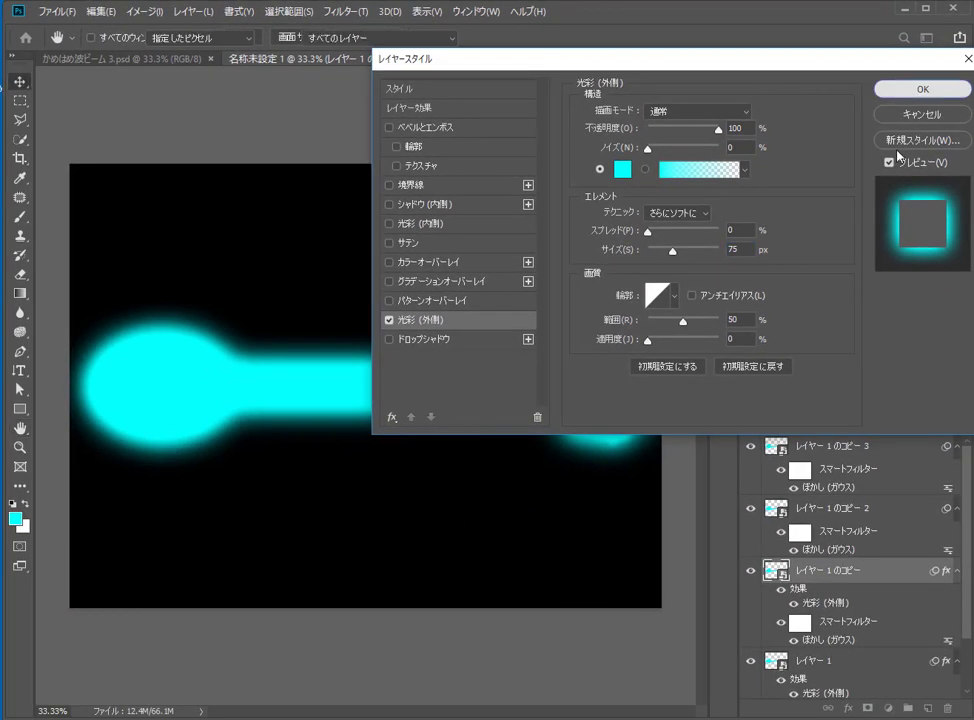
{"action": "key", "text": "Return"}
Step: Add an Outer Glow to レイヤー 1 のコピー 2 in a softer cyan (H 179, S 42, B 92)
{"action": "left_click", "coordinate": [885, 508]}
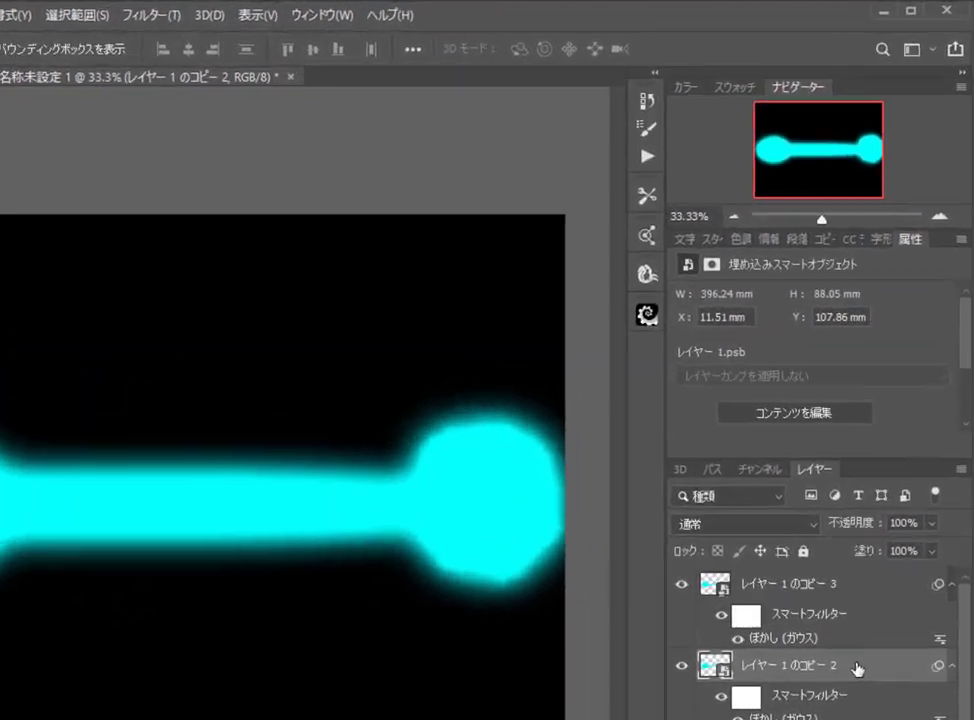
{"action": "double_click", "coordinate": [885, 509]}
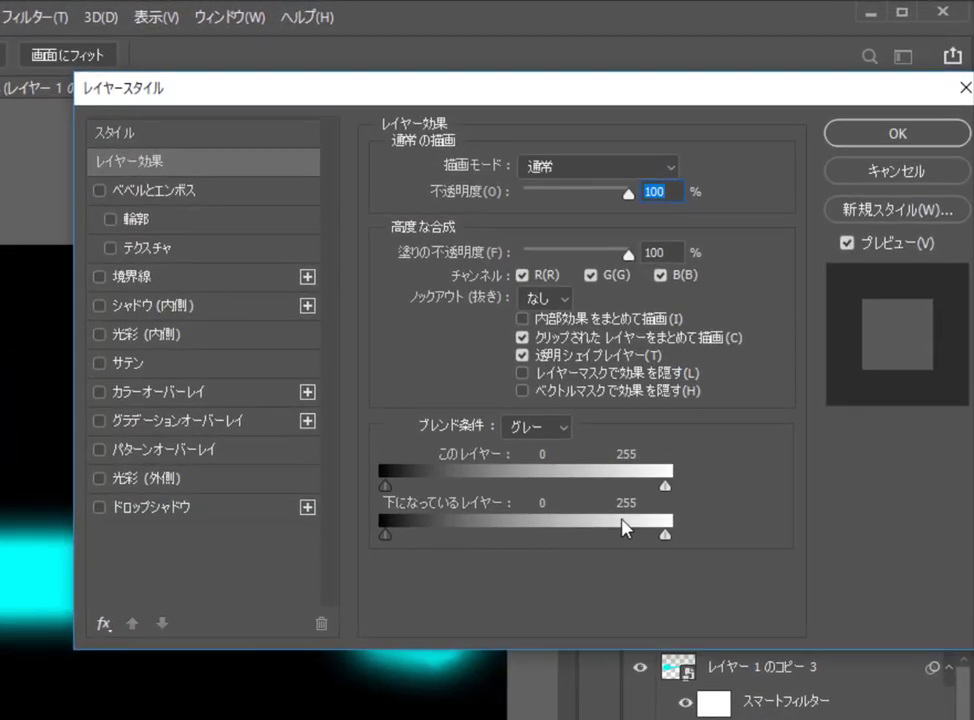
{"action": "left_click", "coordinate": [175, 489]}
{"action": "left_click", "coordinate": [449, 253]}
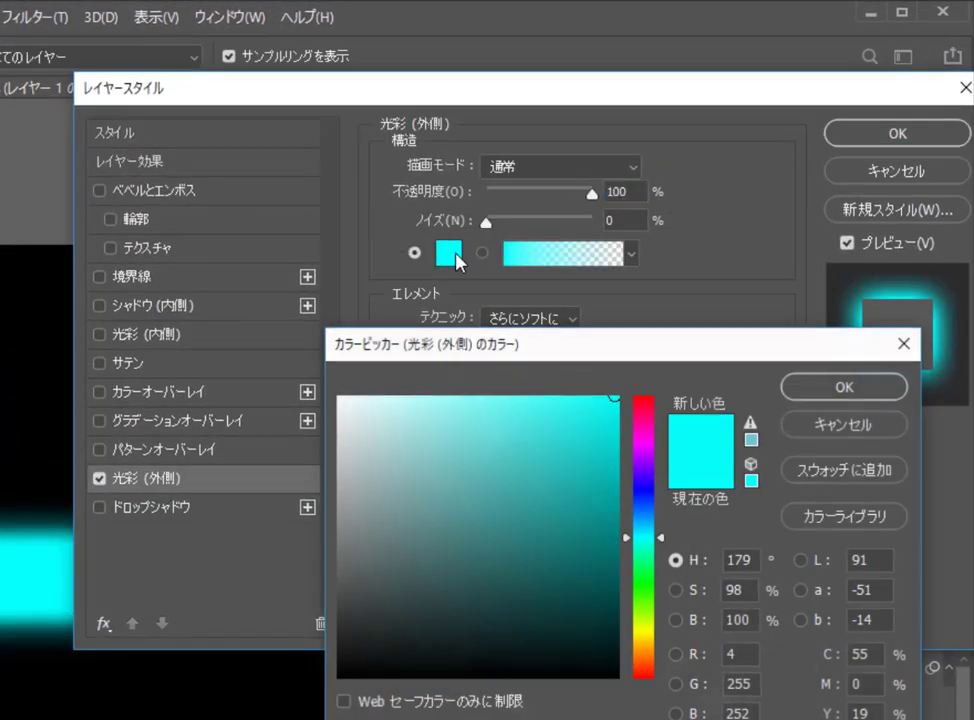
{"action": "mouse_move", "coordinate": [555, 420]}
{"action": "left_mouse_down"}
{"action": "mouse_move", "coordinate": [495, 398]}
{"action": "mouse_move", "coordinate": [472, 409]}
{"action": "mouse_move", "coordinate": [456, 436]}
{"action": "mouse_move", "coordinate": [456, 418]}
{"action": "left_mouse_up"}
{"action": "left_click", "coordinate": [838, 392]}
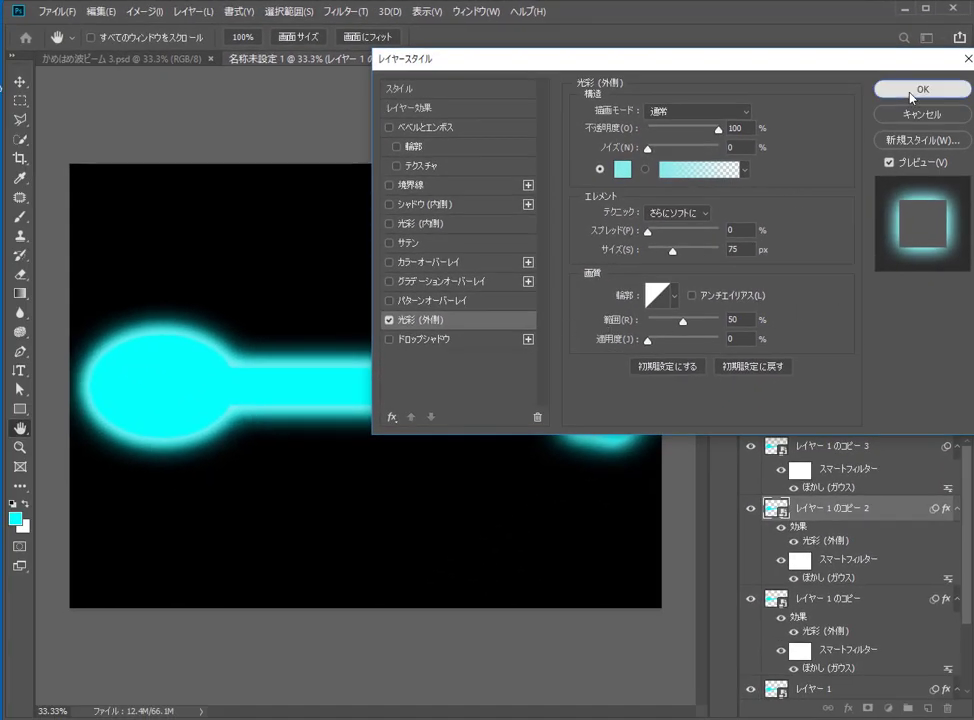
{"action": "left_click", "coordinate": [880, 89]}
Step: Give レイヤー 1 のコピー 3 a pale cyan Outer Glow (H 179, S 24, B 99) and a 250 px Inner Glow
{"action": "double_click", "coordinate": [890, 455]}
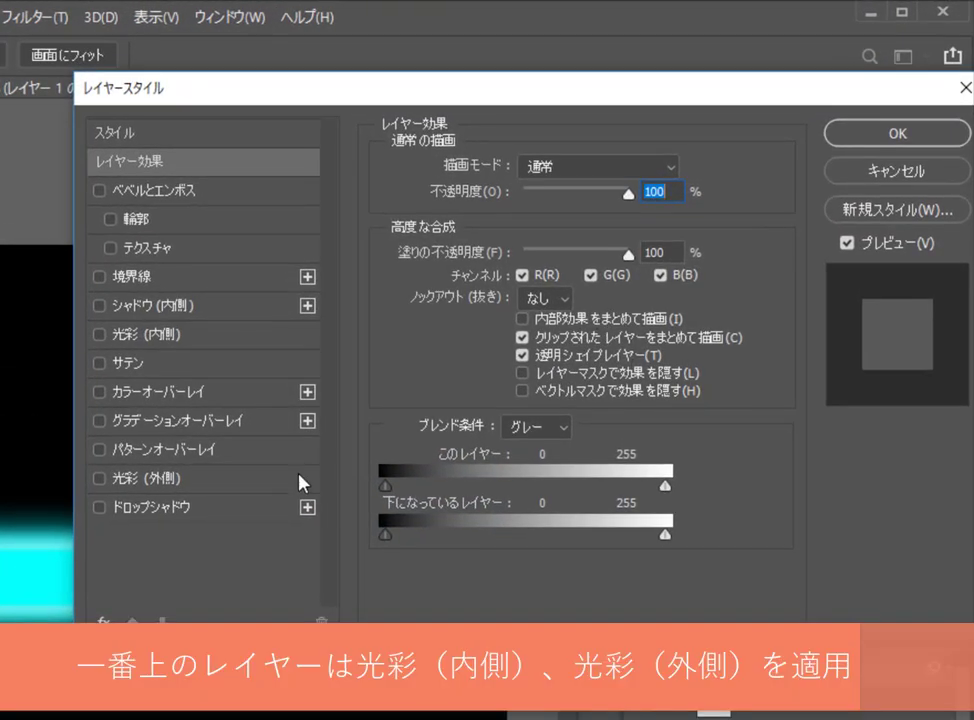
{"action": "left_click", "coordinate": [298, 480]}
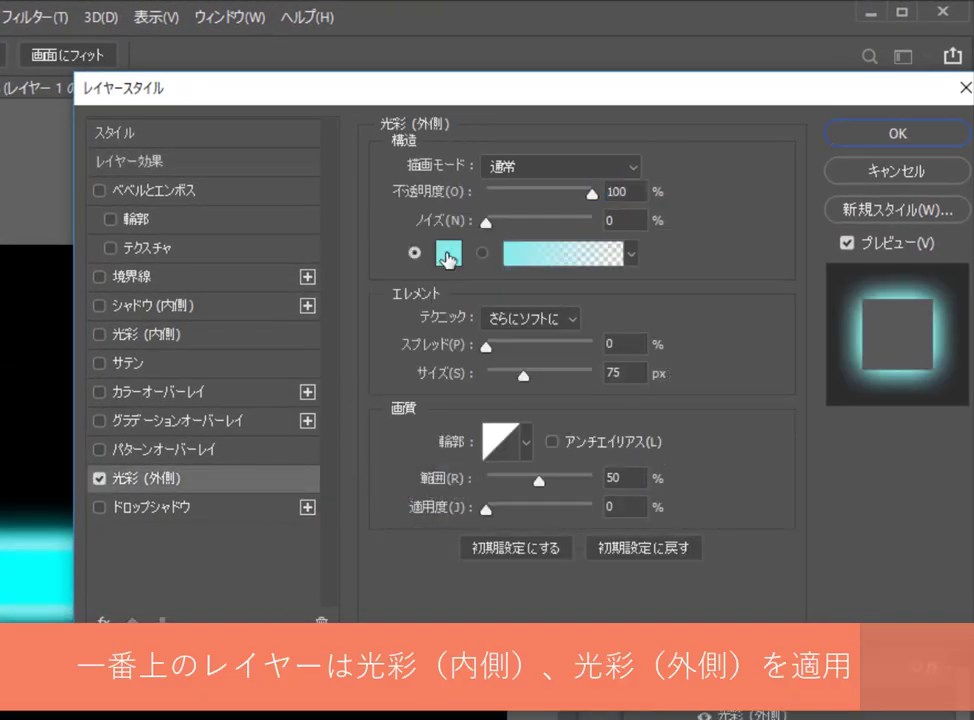
{"action": "left_click", "coordinate": [448, 259]}
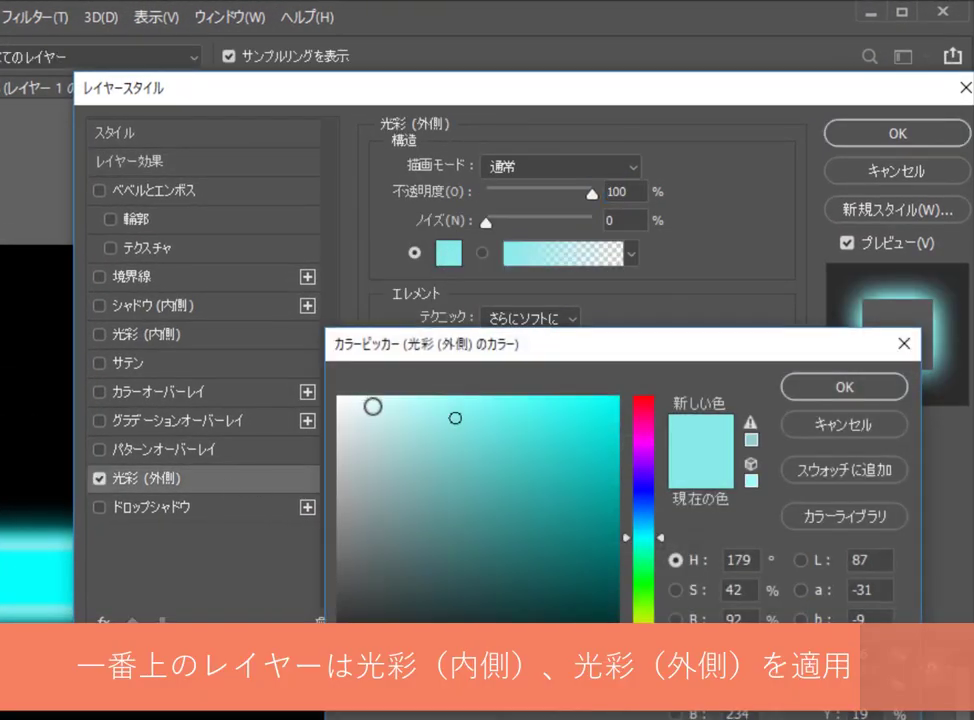
{"action": "left_click", "coordinate": [372, 406]}
{"action": "left_click_drag", "start_coordinate": [372, 406], "coordinate": [401, 397]}
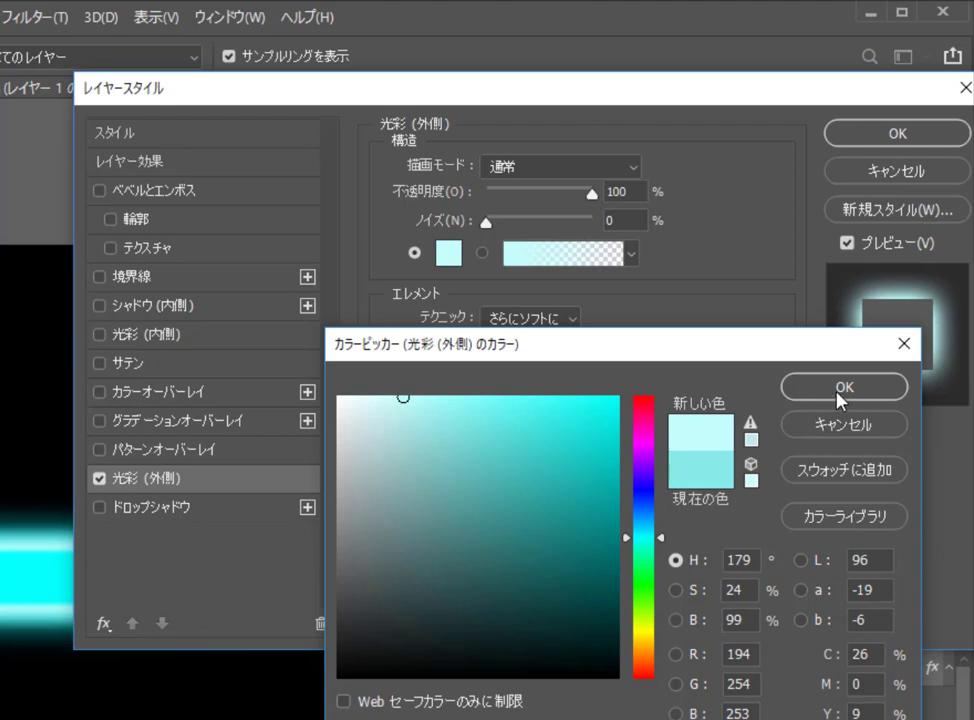
{"action": "left_click", "coordinate": [832, 391]}
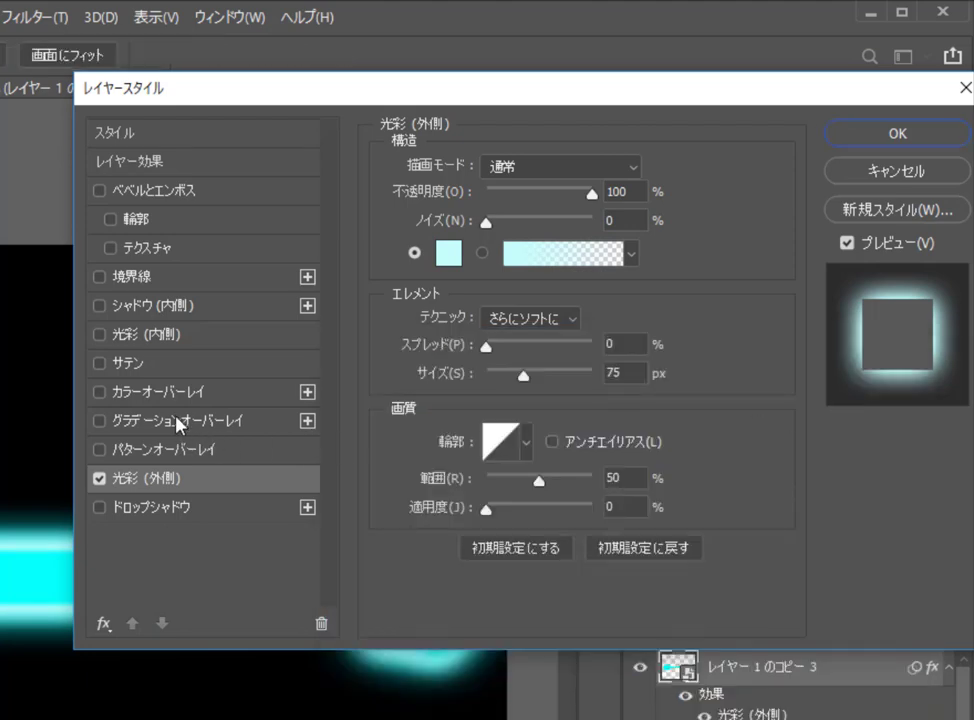
{"action": "left_click", "coordinate": [163, 337]}
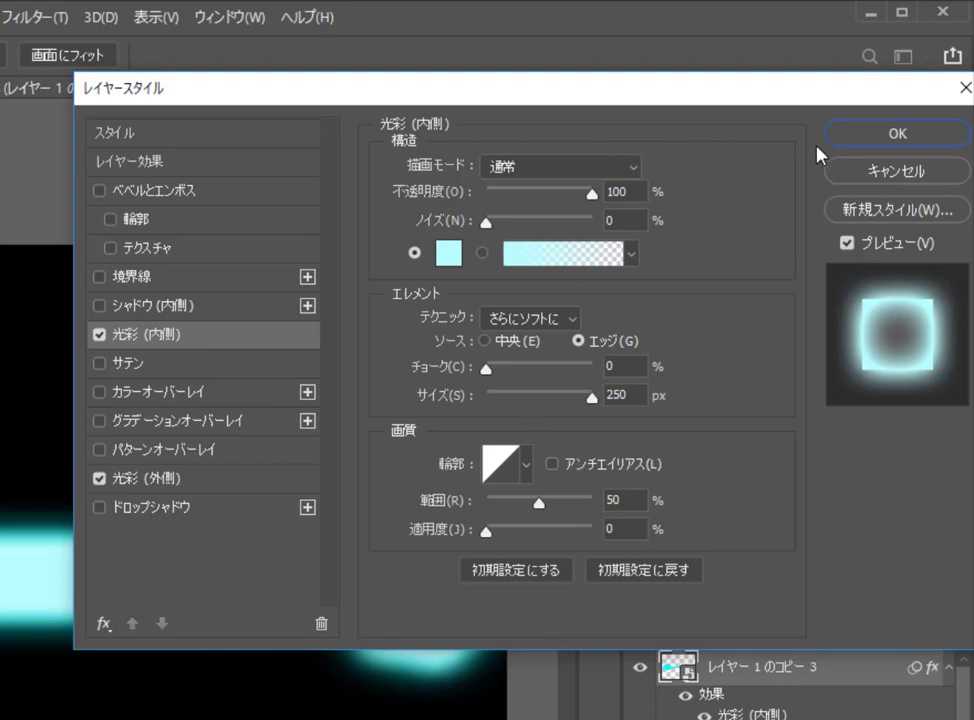
{"action": "left_click", "coordinate": [851, 143]}
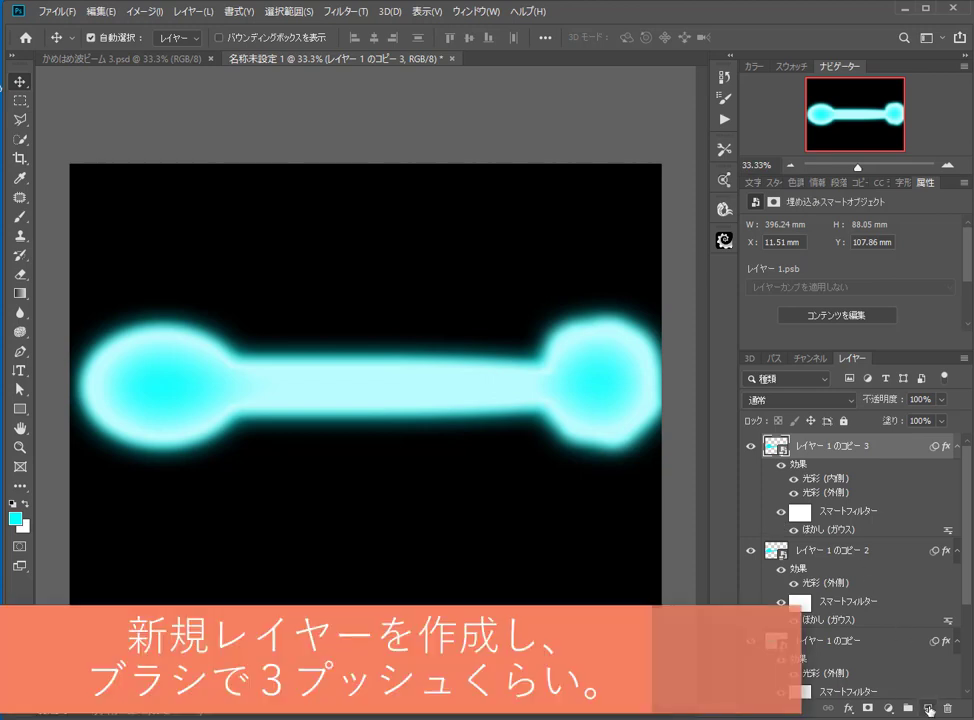
Step: Create a new layer and stamp a rough cyan blob three times with the 450 px brush below the right-hand bulb
{"action": "left_click", "coordinate": [929, 709]}
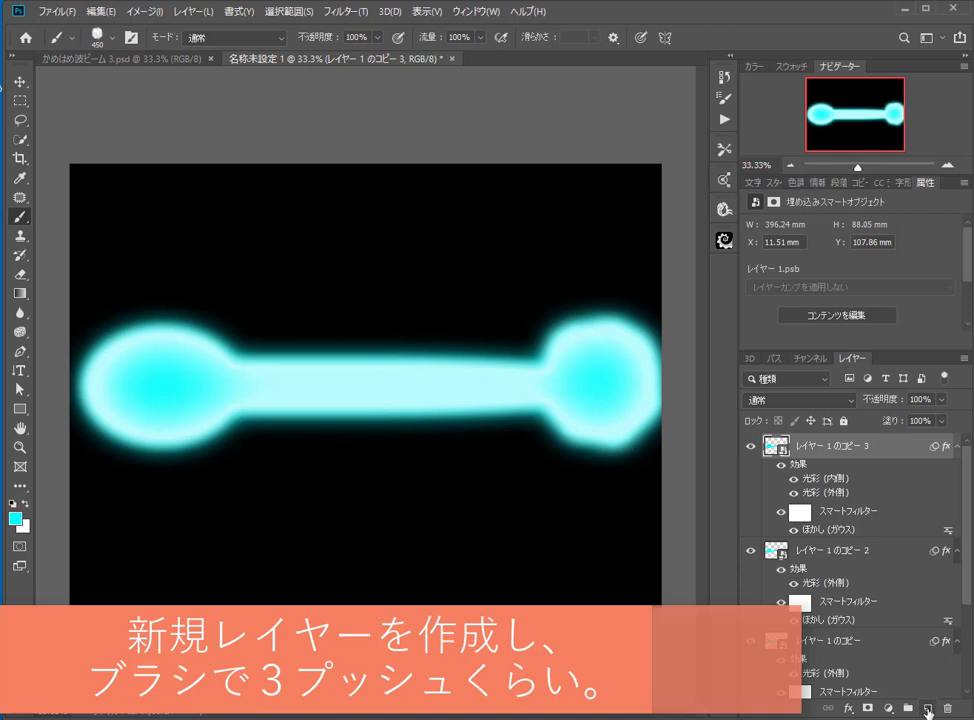
{"action": "left_click", "coordinate": [929, 710]}
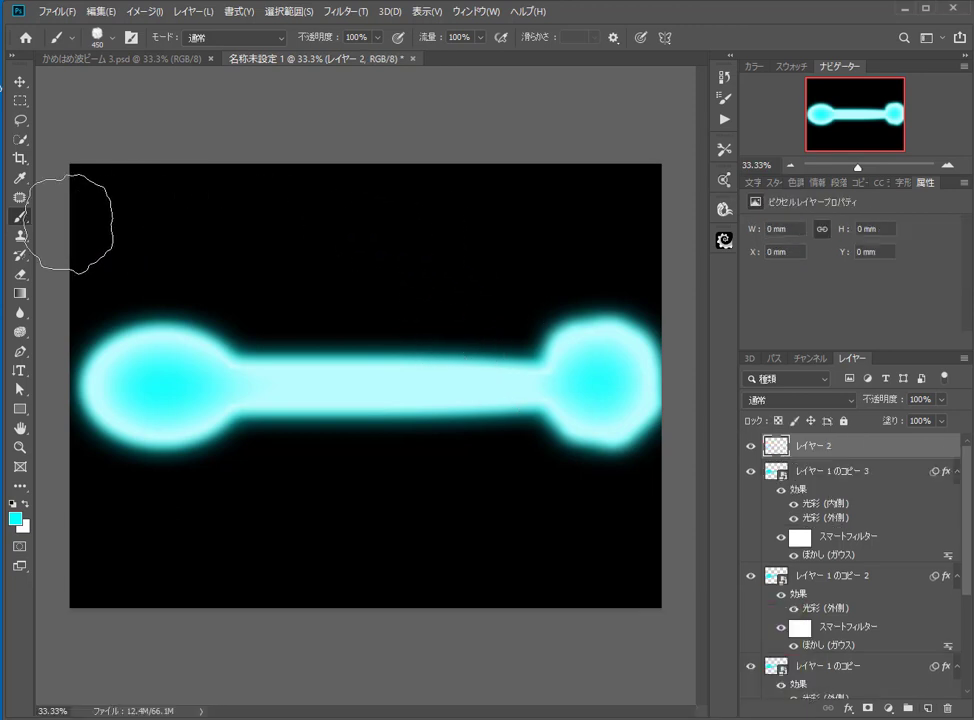
{"action": "left_click", "coordinate": [131, 37]}
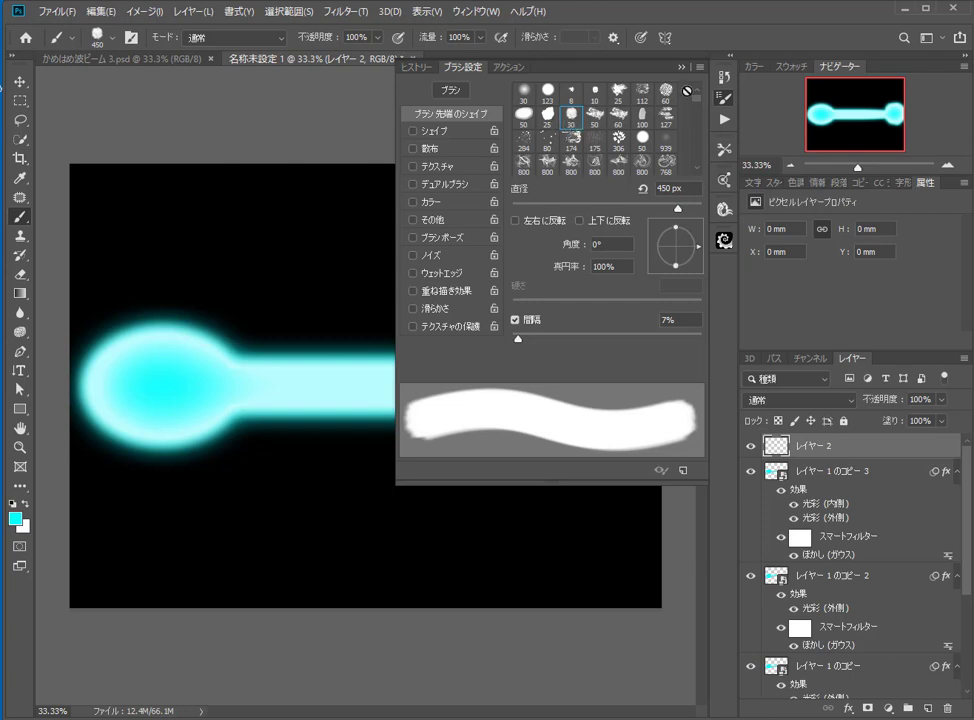
{"action": "left_click", "coordinate": [681, 68]}
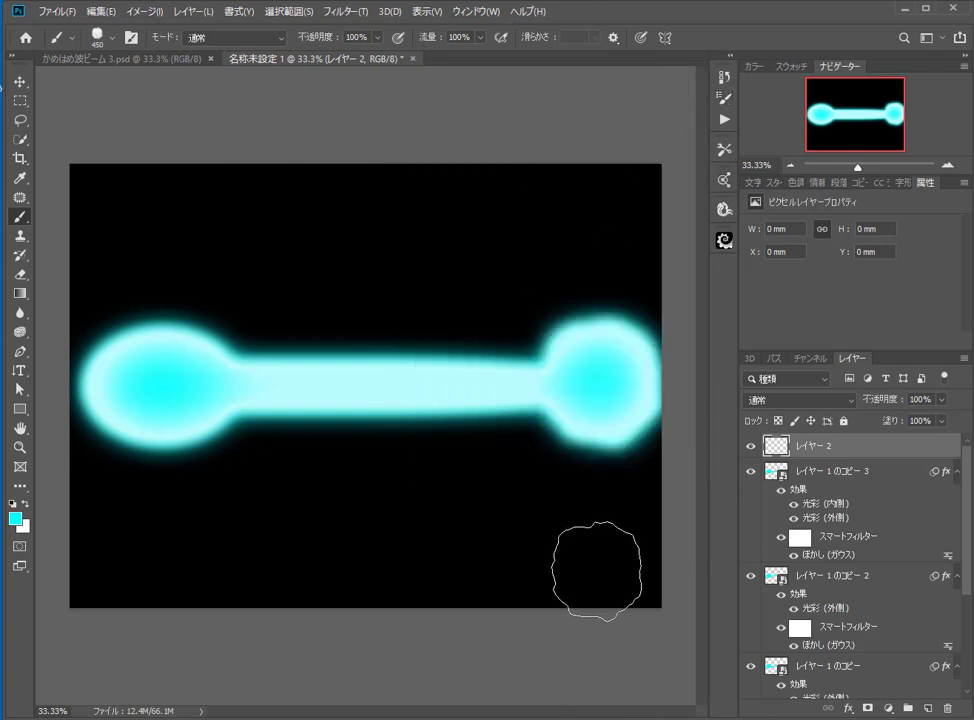
{"action": "left_click", "coordinate": [588, 540]}
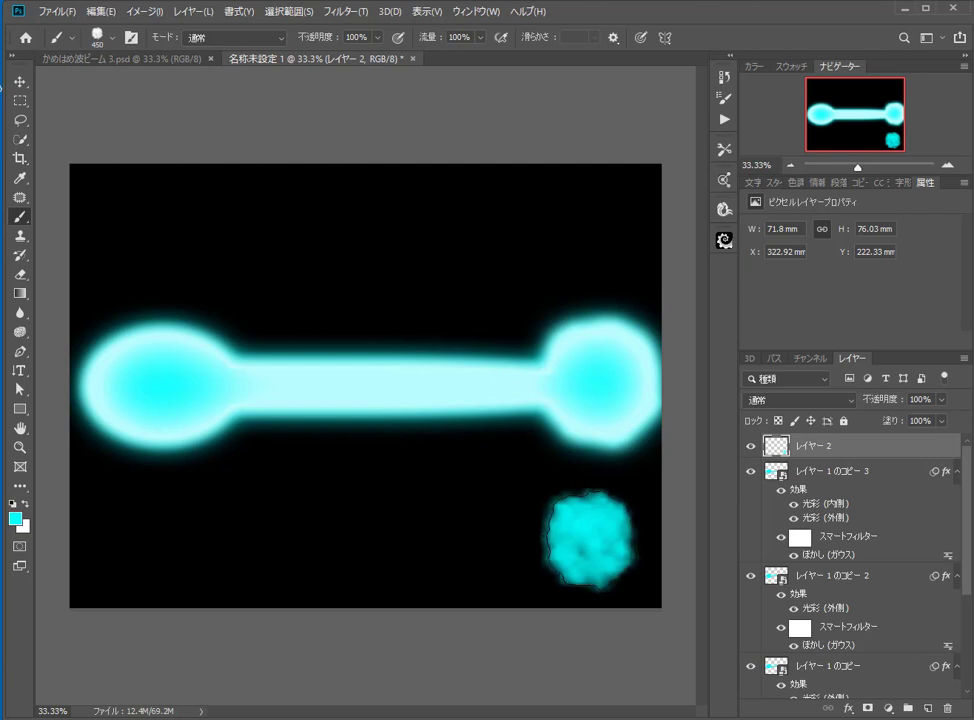
{"action": "left_click", "coordinate": [590, 540]}
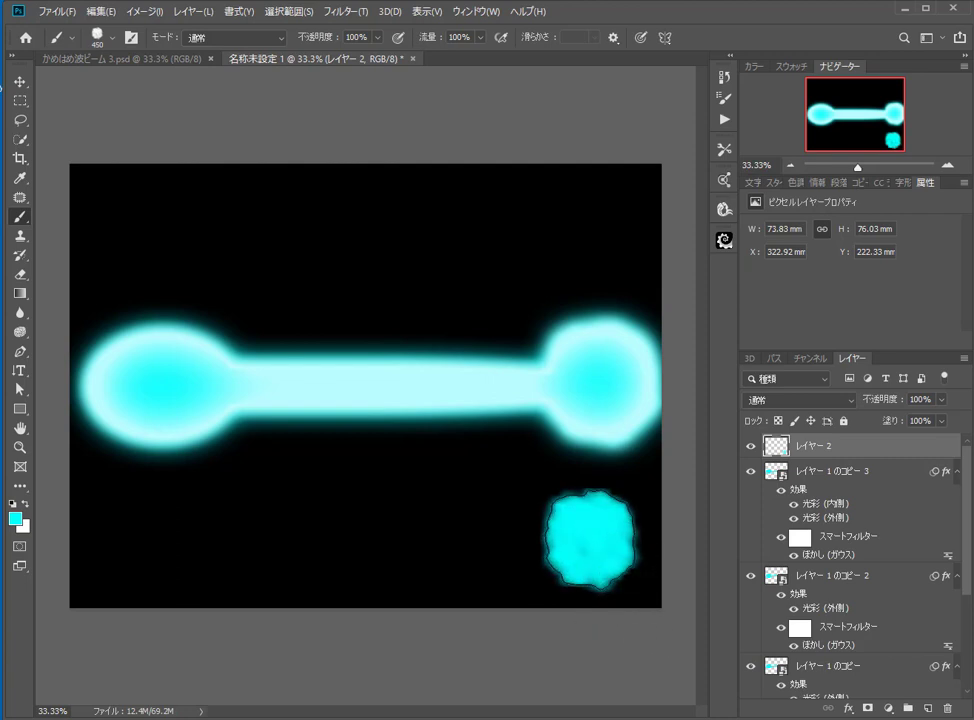
{"action": "left_click", "coordinate": [590, 539]}
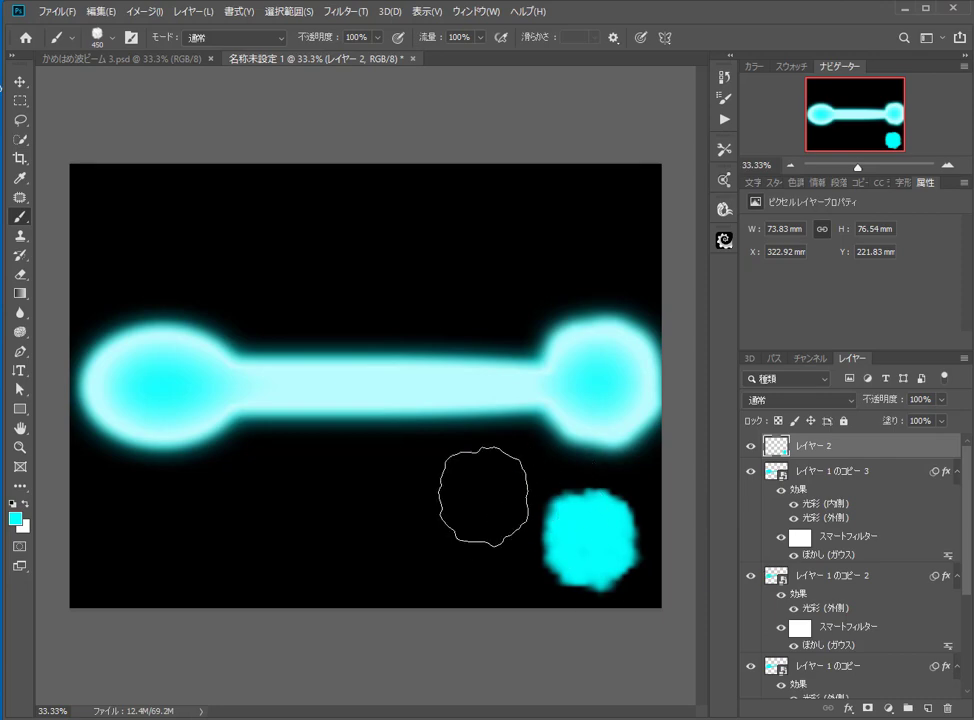
Step: Apply the Wind filter (風) to the cyan blob using the 激しく揺らす method, blowing from the left
{"action": "left_click", "coordinate": [346, 12]}
{"action": "mouse_move", "coordinate": [404, 268]}
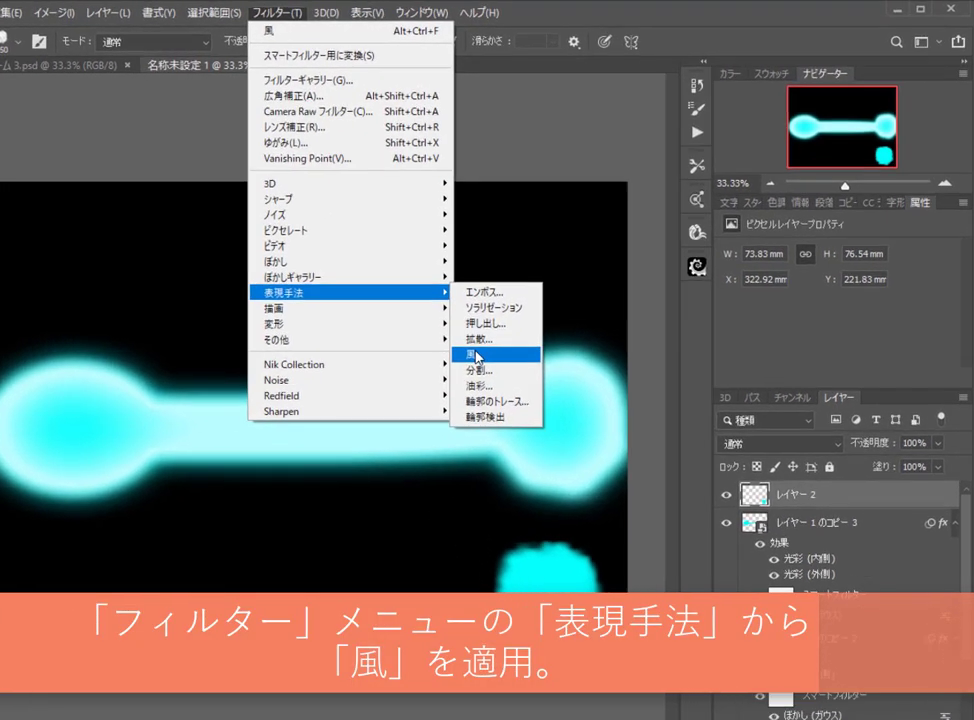
{"action": "left_click", "coordinate": [476, 355]}
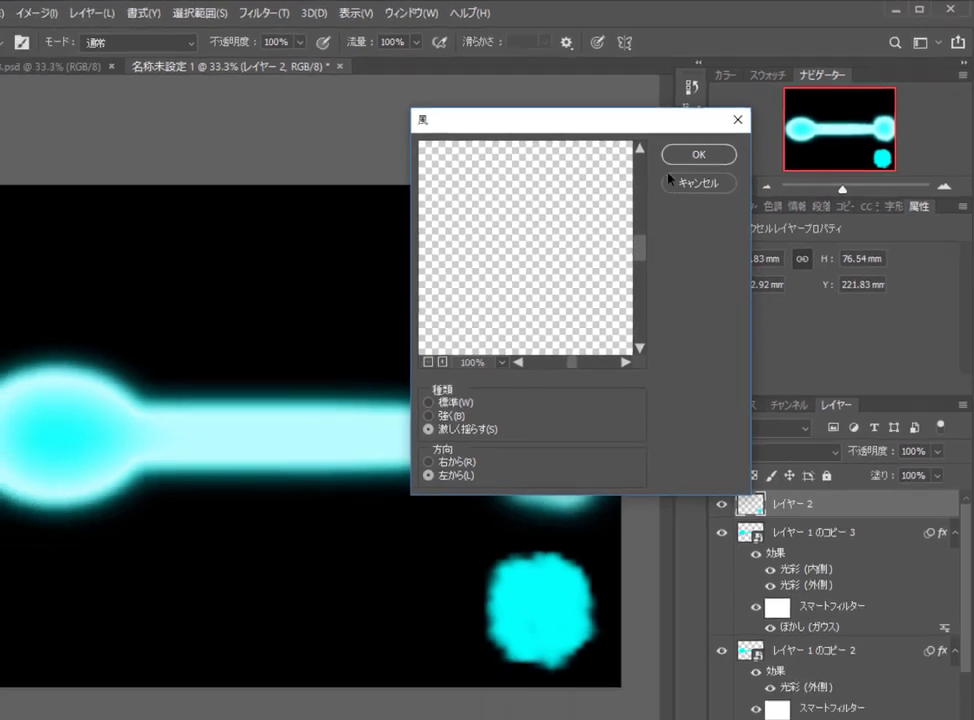
{"action": "left_click", "coordinate": [632, 192]}
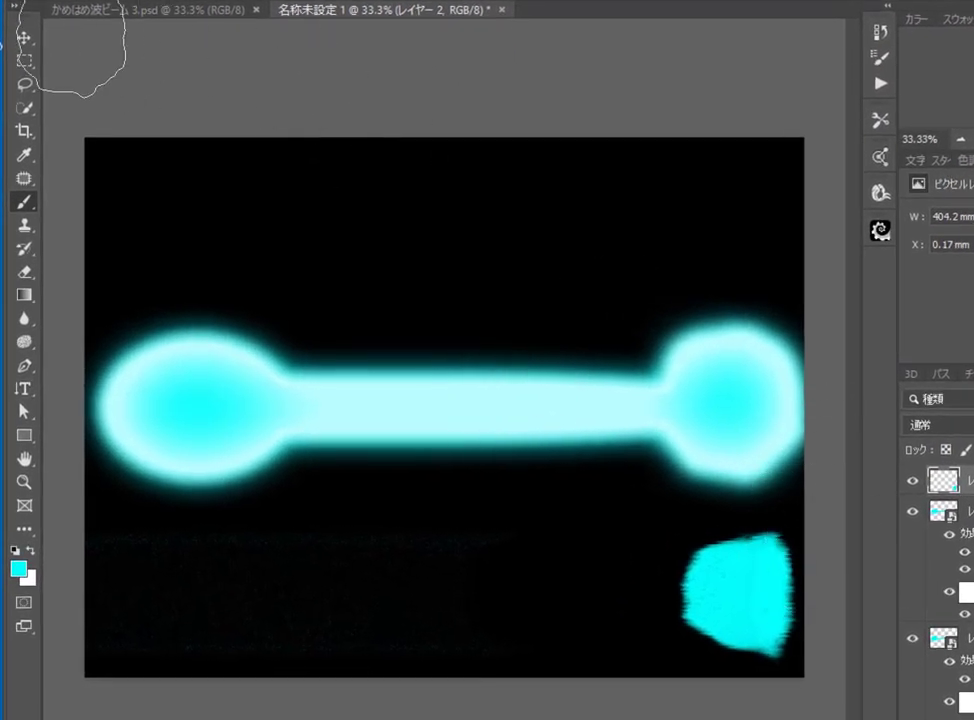
Step: Lasso the wind-blown blob, copy it to its own layer and hide レイヤー 2
{"action": "left_click", "coordinate": [24, 84]}
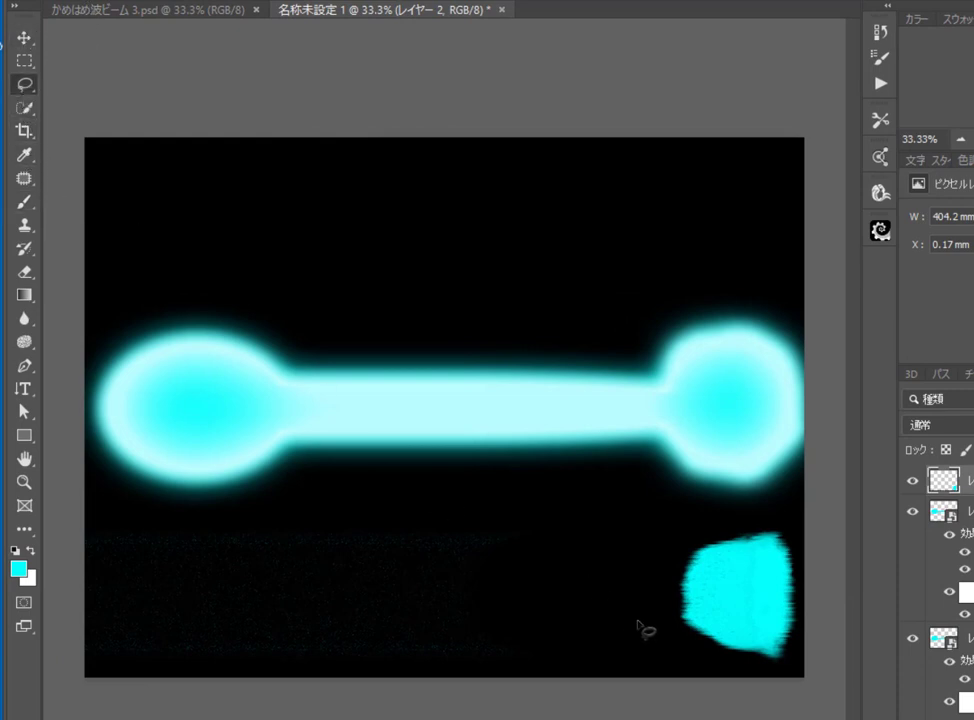
{"action": "mouse_move", "coordinate": [680, 643]}
{"action": "left_mouse_down"}
{"action": "mouse_move", "coordinate": [705, 527]}
{"action": "mouse_move", "coordinate": [765, 521]}
{"action": "mouse_move", "coordinate": [806, 563]}
{"action": "mouse_move", "coordinate": [815, 641]}
{"action": "mouse_move", "coordinate": [796, 675]}
{"action": "mouse_move", "coordinate": [728, 673]}
{"action": "mouse_move", "coordinate": [687, 644]}
{"action": "left_mouse_up"}
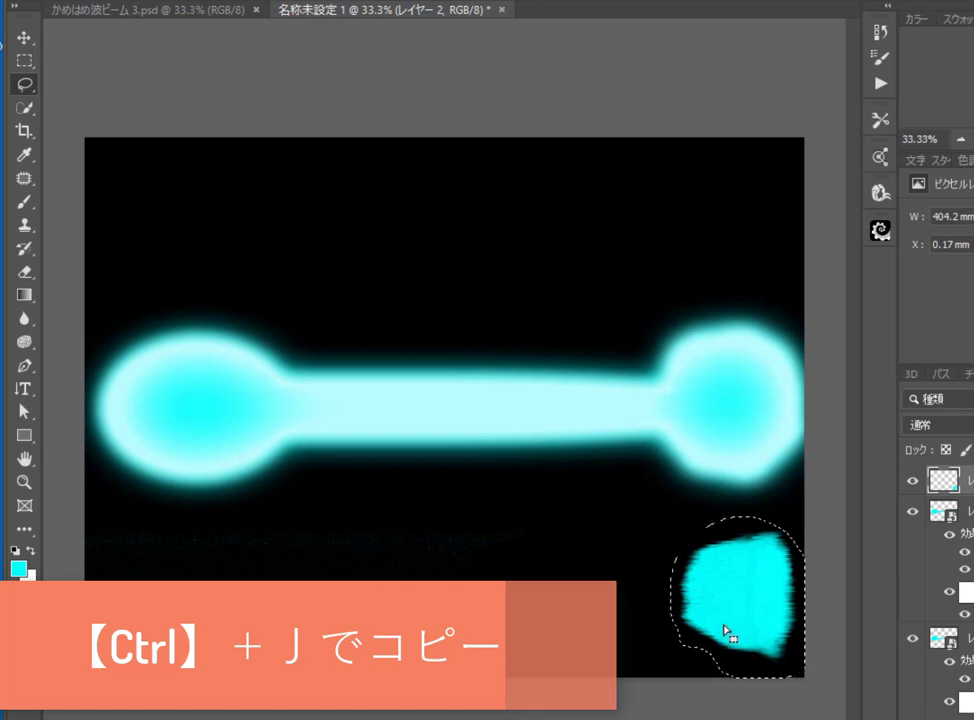
{"action": "key", "text": "ctrl+j"}
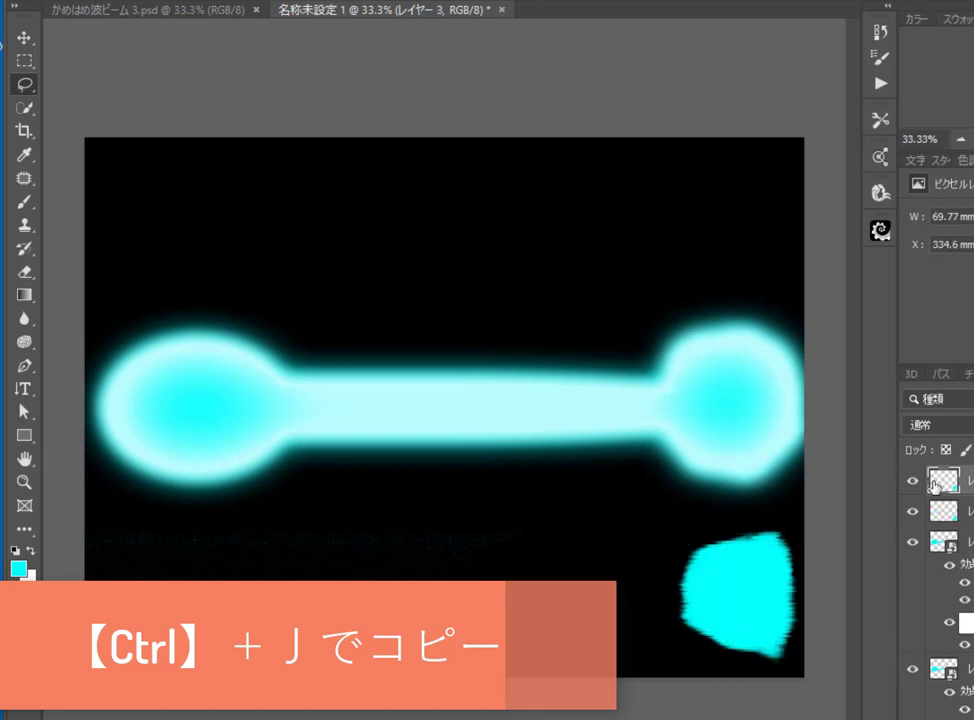
{"action": "left_click", "coordinate": [914, 511]}
Step: Move the copied blob over the right-hand bulb of the beam and stretch it to about 92 mm wide to cover the bulb
{"action": "key", "text": "v"}
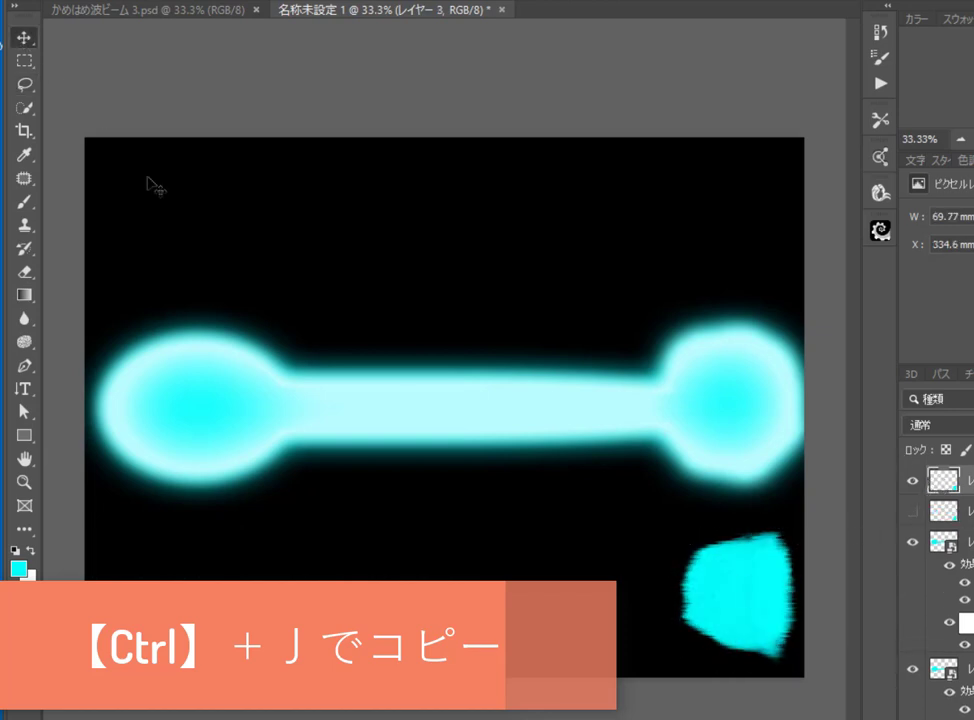
{"action": "left_click_drag", "start_coordinate": [720, 582], "coordinate": [685, 417]}
{"action": "key", "text": "ctrl+t"}
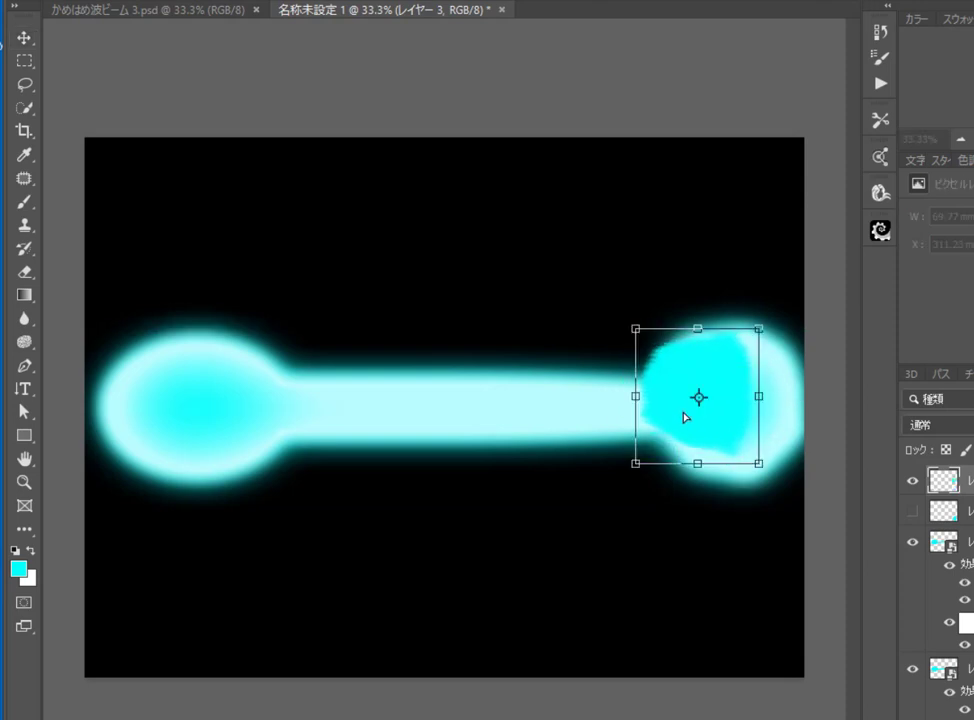
{"action": "left_click_drag", "start_coordinate": [701, 463], "coordinate": [697, 496]}
{"action": "left_click_drag", "start_coordinate": [713, 365], "coordinate": [712, 361]}
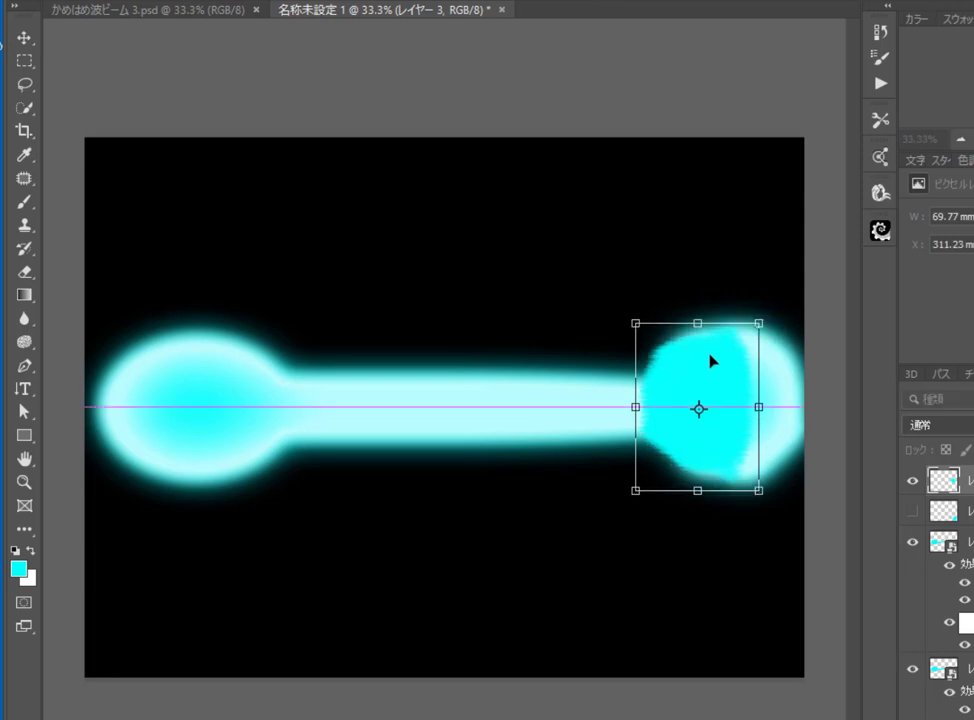
{"action": "left_click_drag", "start_coordinate": [759, 409], "coordinate": [729, 406]}
{"action": "left_click_drag", "start_coordinate": [719, 393], "coordinate": [754, 433]}
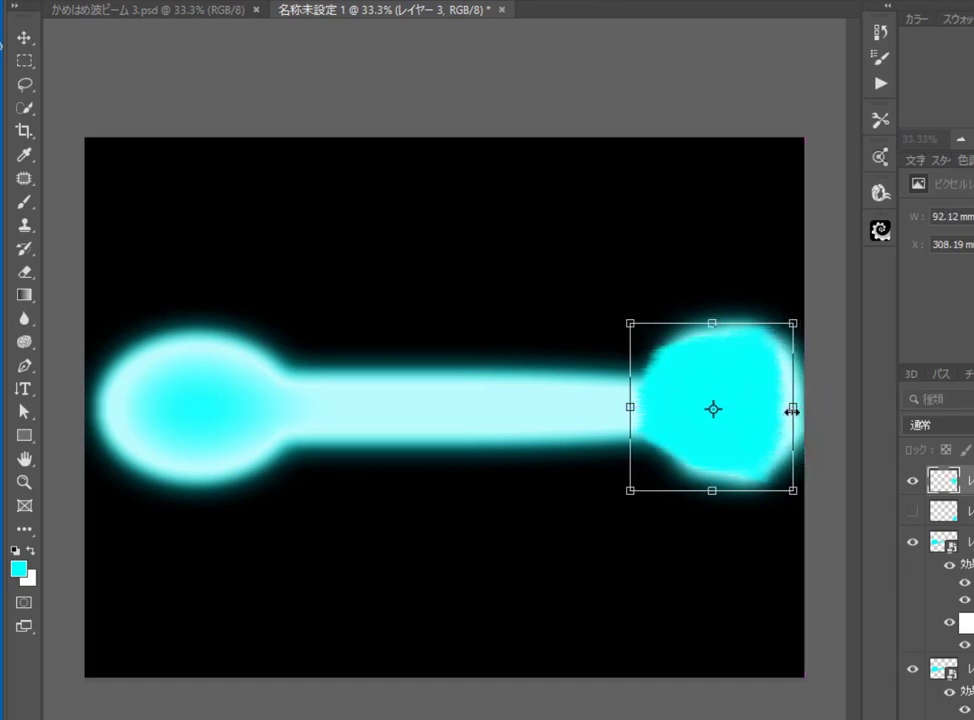
{"action": "left_click", "coordinate": [23, 37]}
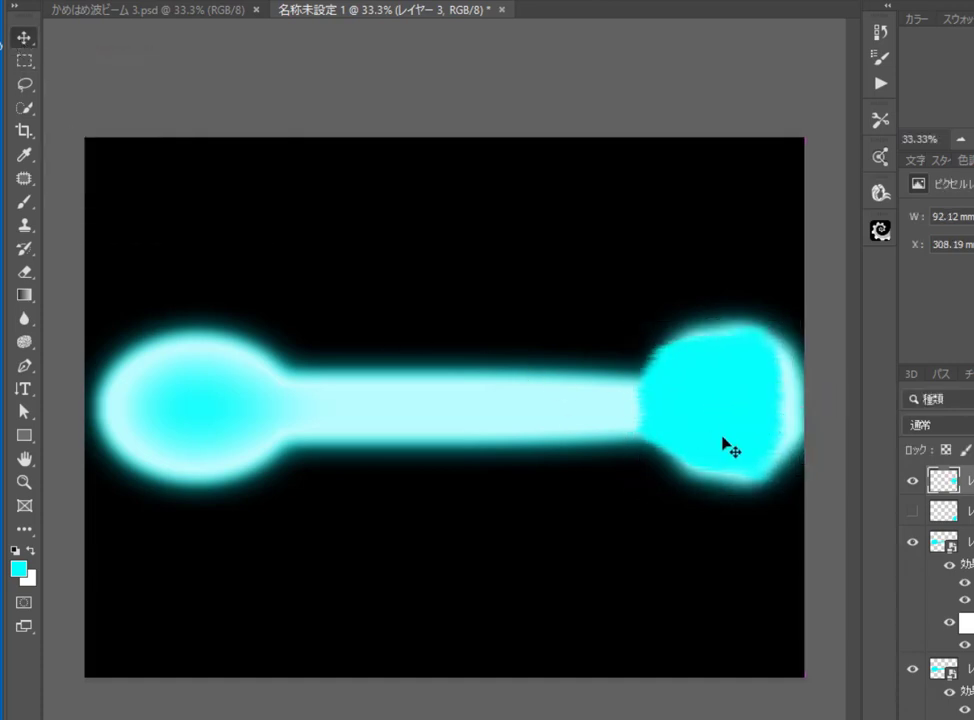
Step: Duplicate the blob layer onto the neck of the left-hand bulb and flip the copy horizontally
{"action": "left_click_drag", "start_coordinate": [696, 448], "coordinate": [339, 454]}
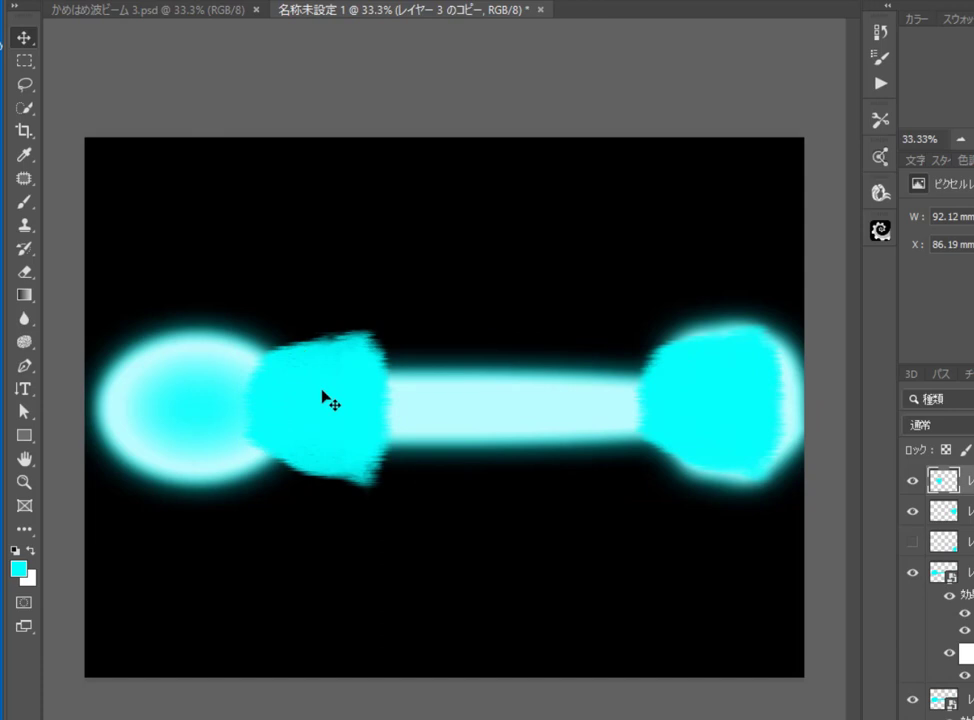
{"action": "key", "text": "ctrl+t"}
{"action": "left_click", "coordinate": [125, 0]}
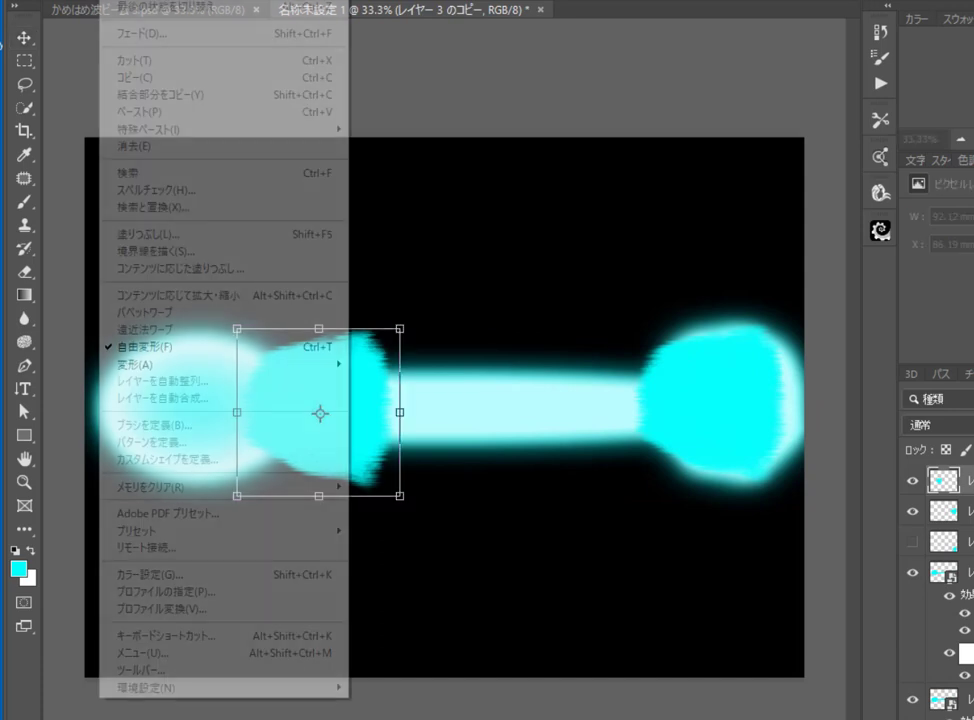
{"action": "mouse_move", "coordinate": [136, 368]}
{"action": "left_click", "coordinate": [377, 566]}
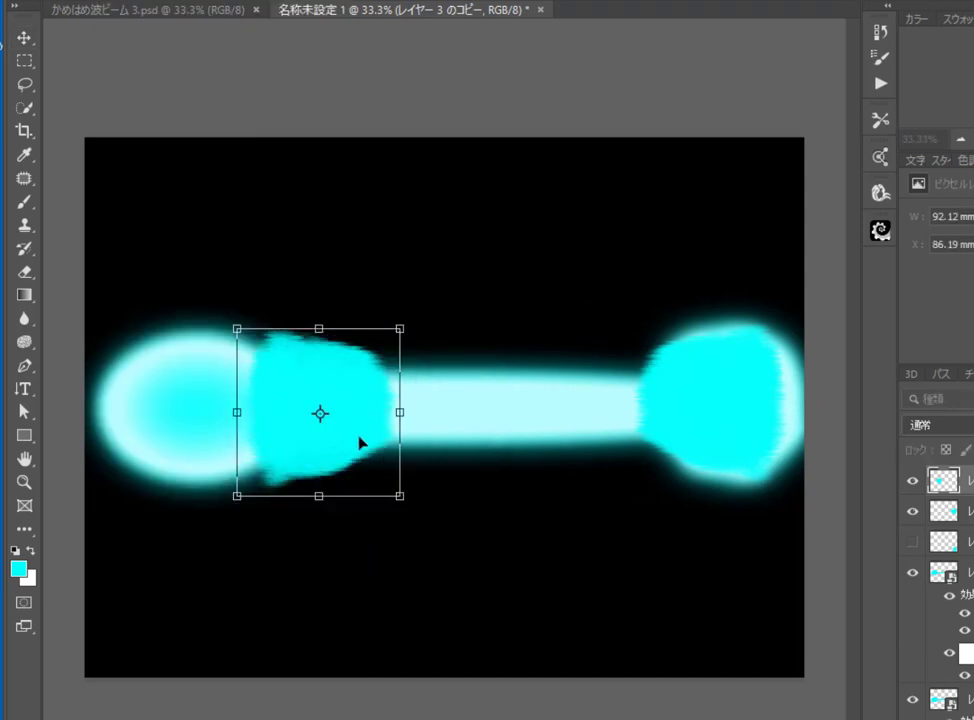
Step: Scale the flipped copy to about 55 mm wide and fit it over the inner half of the left-hand bulb
{"action": "left_click_drag", "start_coordinate": [397, 414], "coordinate": [295, 432]}
{"action": "left_click_drag", "start_coordinate": [283, 431], "coordinate": [283, 413]}
{"action": "left_click_drag", "start_coordinate": [233, 332], "coordinate": [233, 340]}
{"action": "left_click_drag", "start_coordinate": [237, 391], "coordinate": [245, 392]}
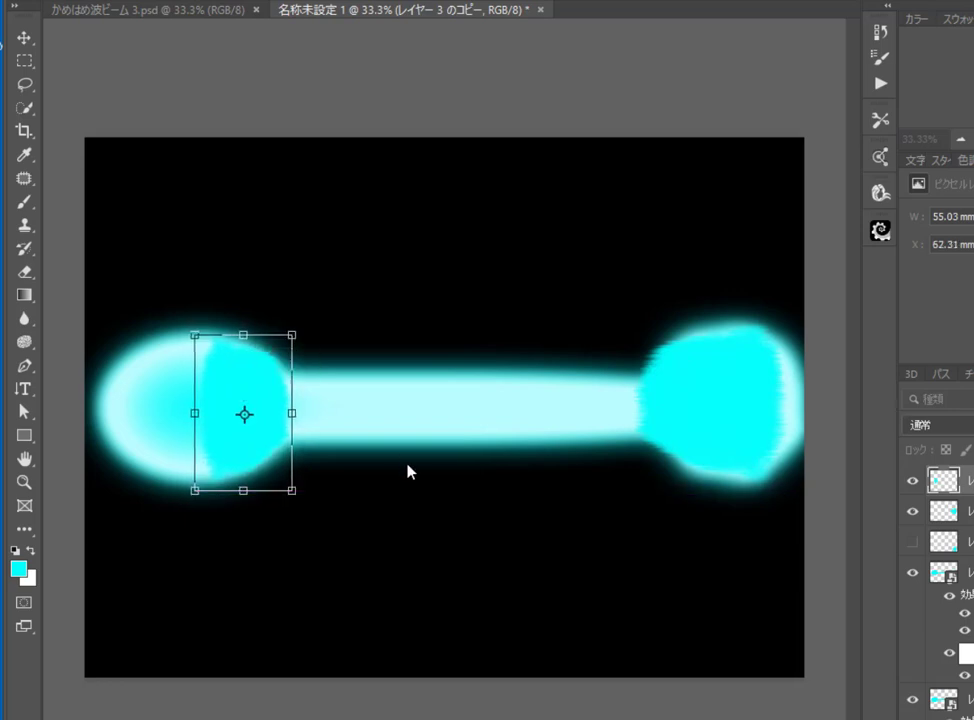
{"action": "key", "text": "Return"}
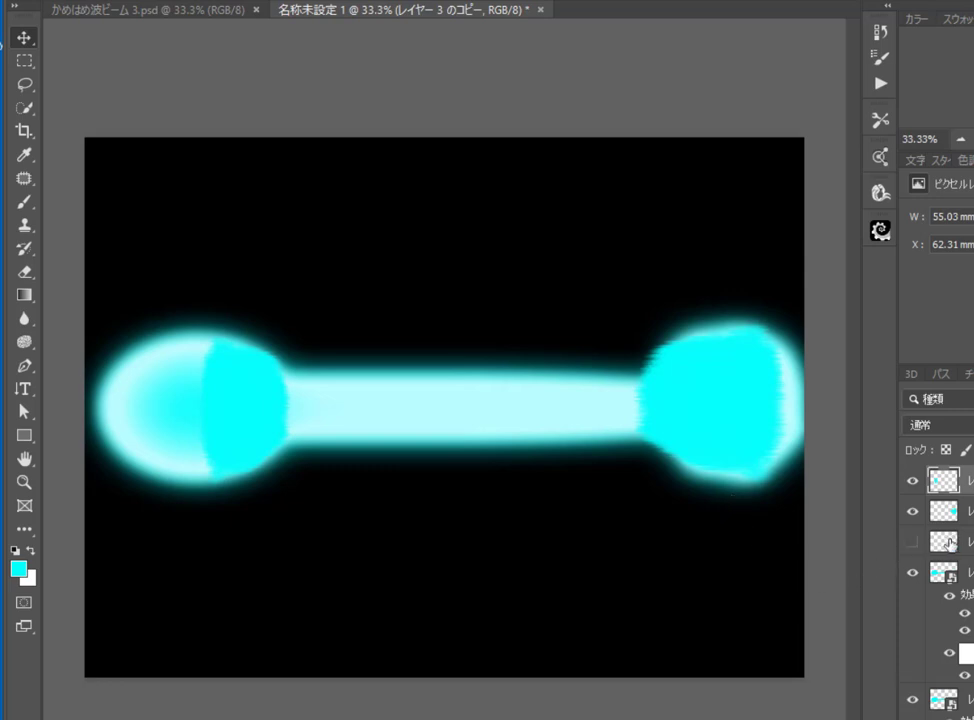
Step: Show and shift レイヤー 2 sideways, copy its faint wind streaks from a rectangular selection to a new layer, and hide レイヤー 2
{"action": "left_click", "coordinate": [911, 541]}
{"action": "left_click_drag", "start_coordinate": [720, 625], "coordinate": [807, 617]}
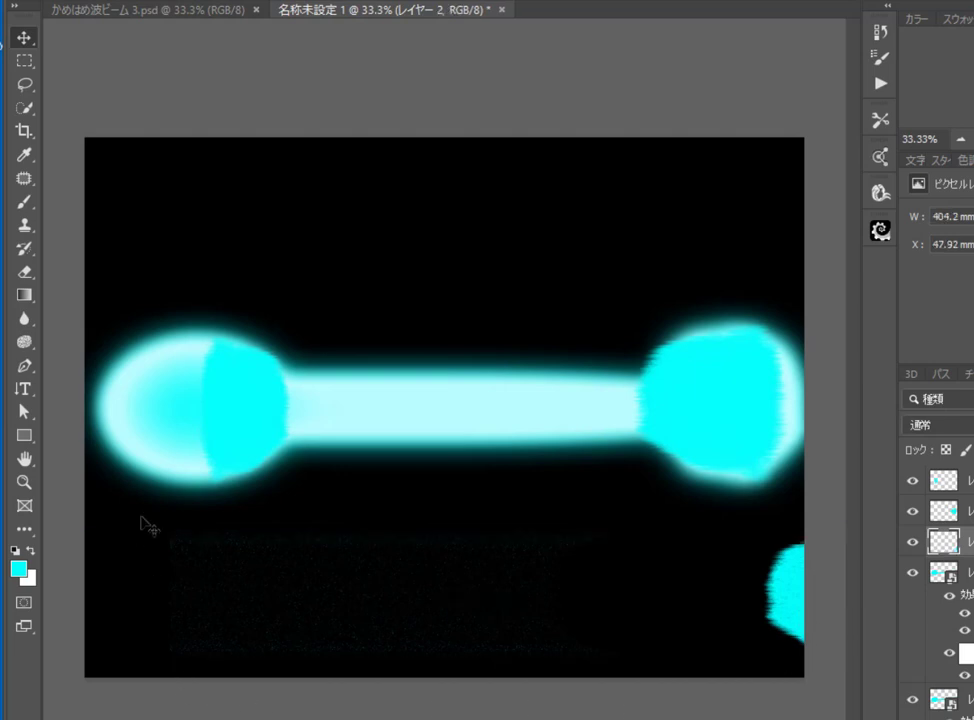
{"action": "left_click", "coordinate": [24, 60]}
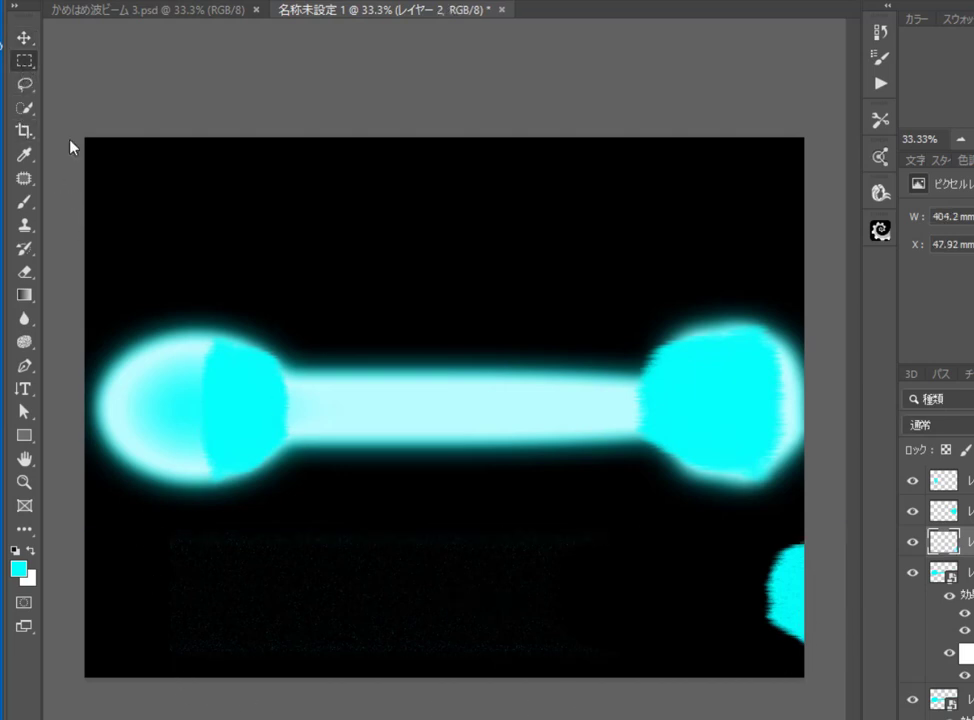
{"action": "left_click_drag", "start_coordinate": [152, 517], "coordinate": [643, 669]}
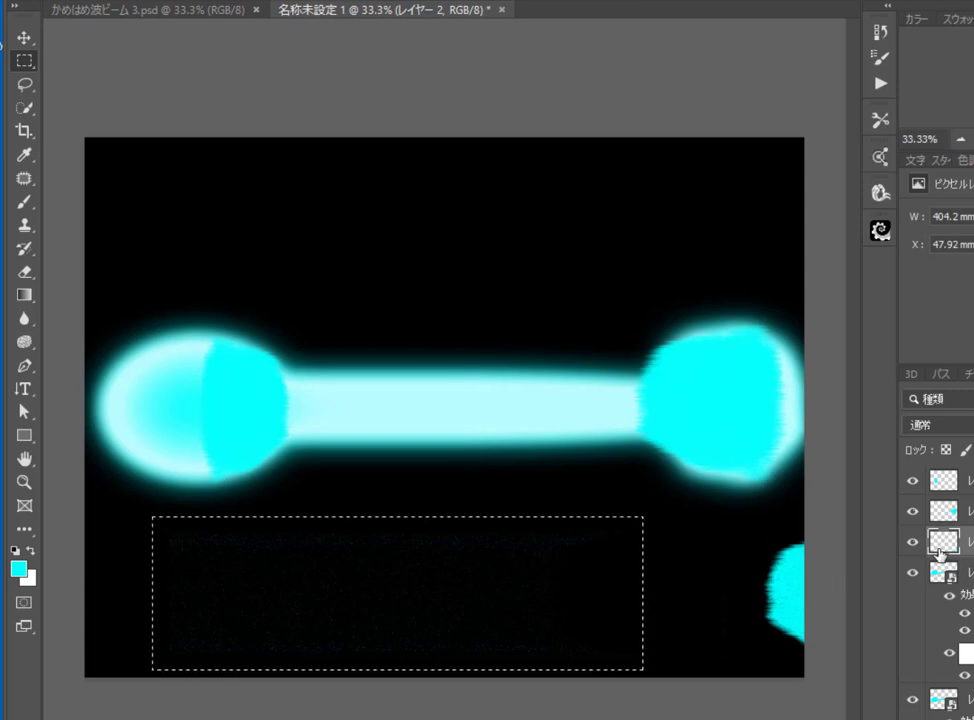
{"action": "key", "text": "ctrl+j"}
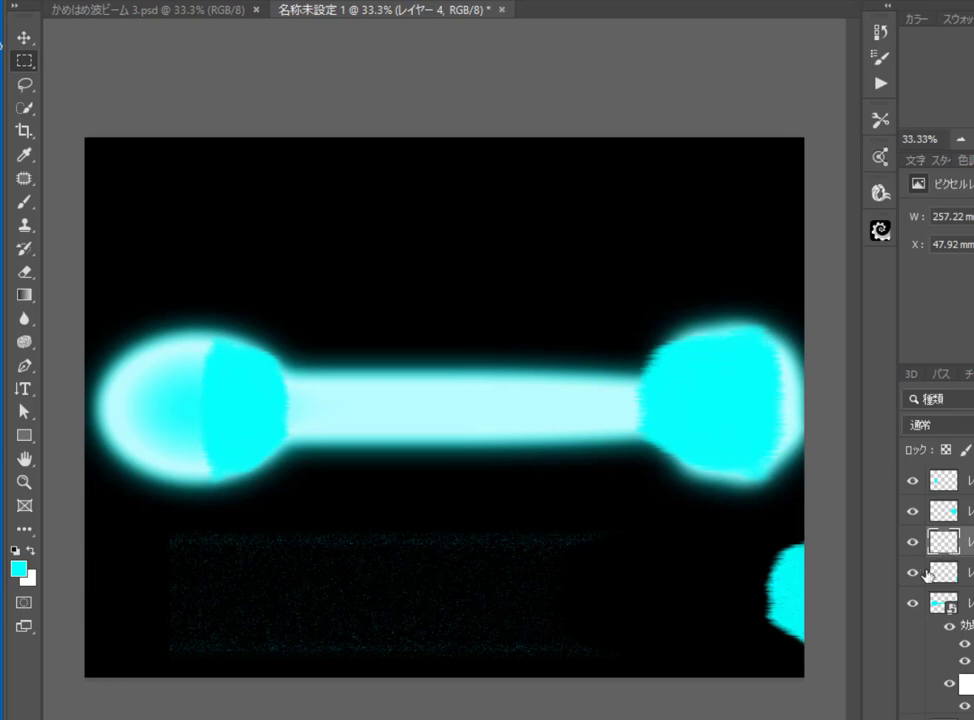
{"action": "left_click", "coordinate": [910, 574]}
Step: Move the wind-streak layer, レイヤー 4, up onto the beam's shaft, vertically centred between the two bulbs
{"action": "left_click", "coordinate": [24, 38]}
{"action": "left_click_drag", "start_coordinate": [400, 587], "coordinate": [420, 520]}
{"action": "key", "text": "ctrl+t"}
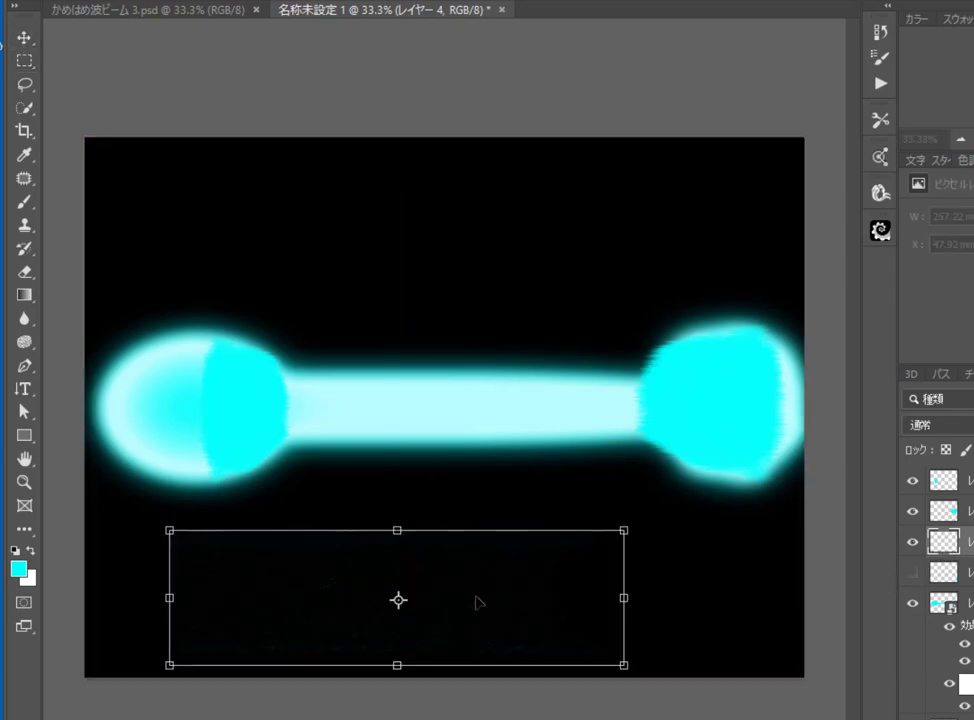
{"action": "left_click_drag", "start_coordinate": [474, 602], "coordinate": [524, 429]}
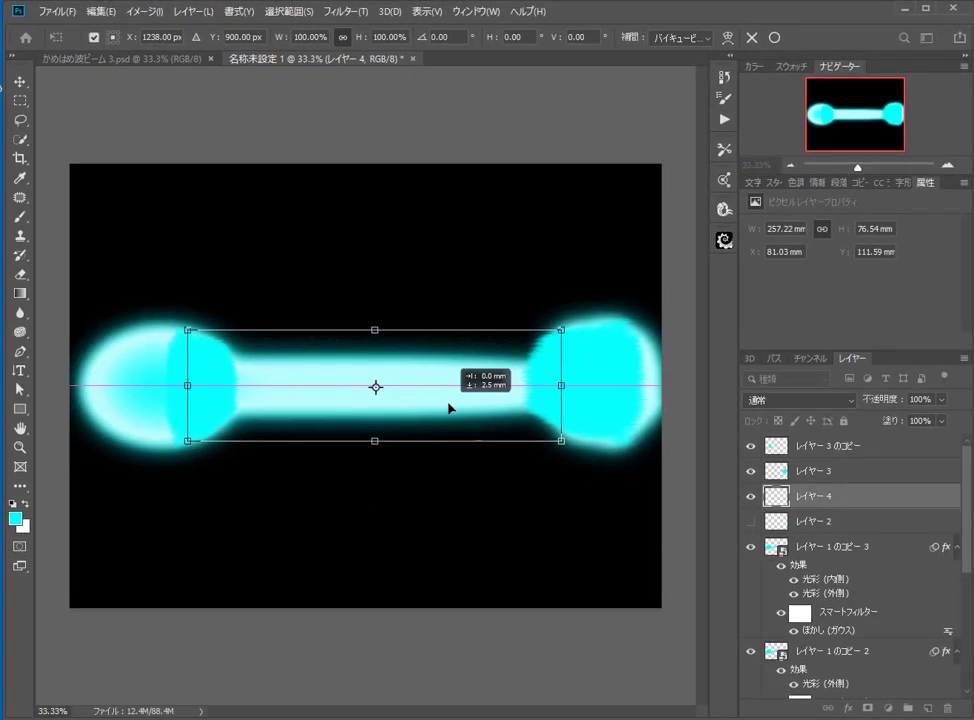
{"action": "left_click_drag", "start_coordinate": [450, 408], "coordinate": [450, 410]}
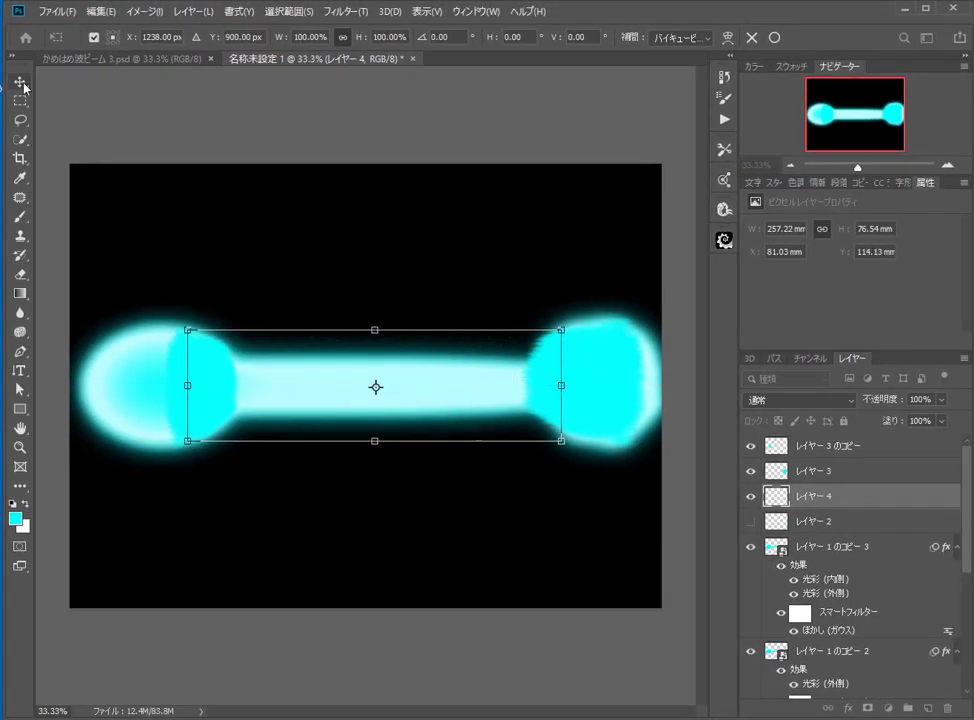
{"action": "key", "text": "Return"}
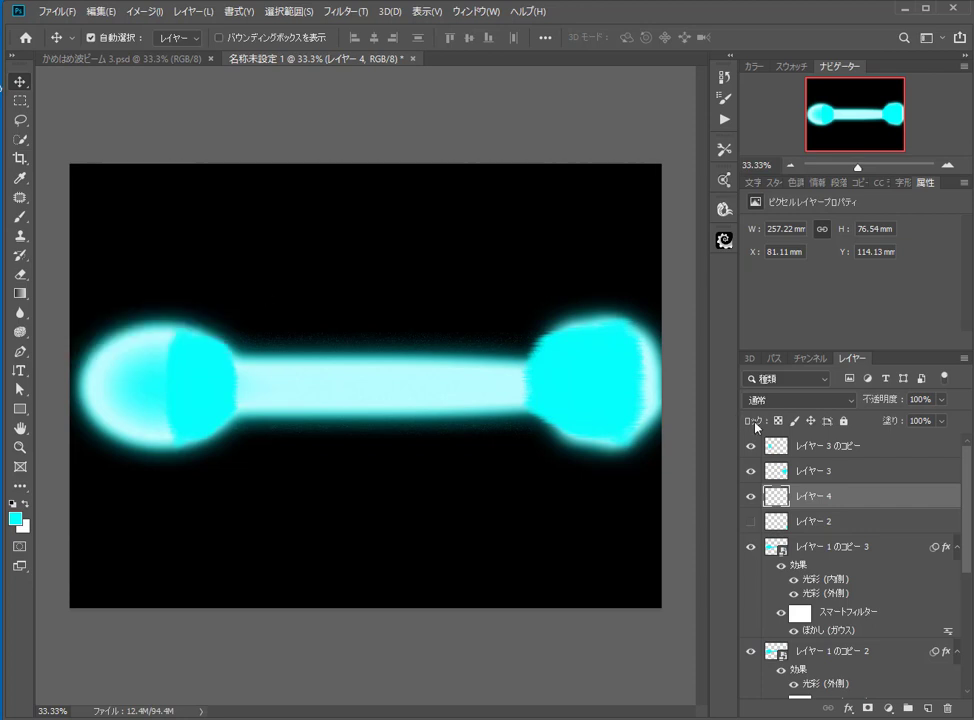
Step: Add a pale-cyan inner glow to レイヤー 3 のコピー on the left-hand bulb and reduce its size to 111 px
{"action": "left_click", "coordinate": [836, 450]}
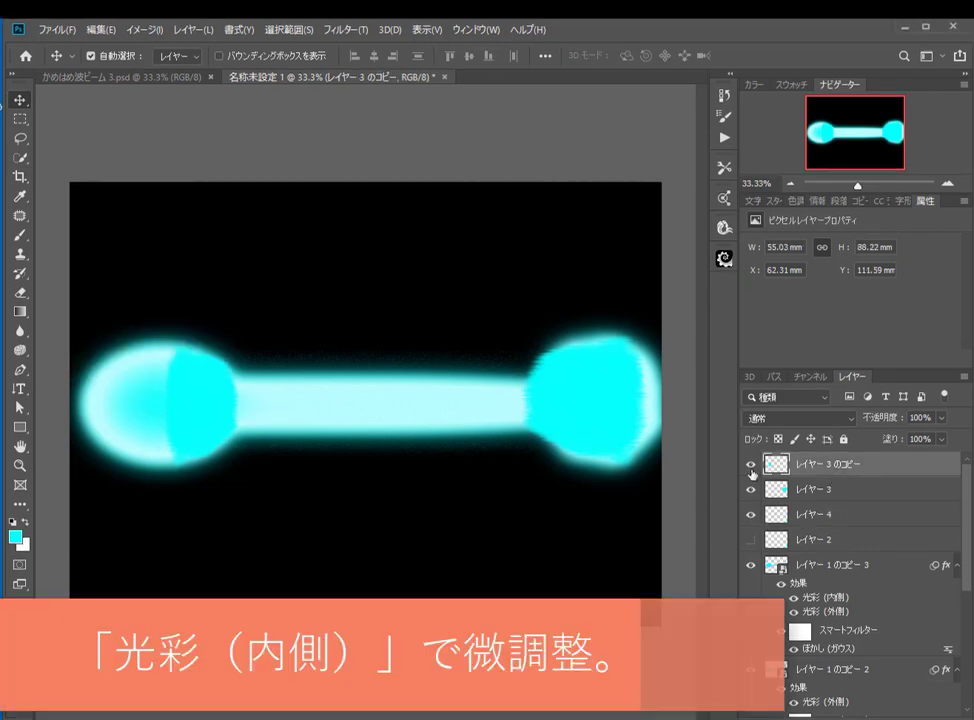
{"action": "double_click", "coordinate": [896, 473]}
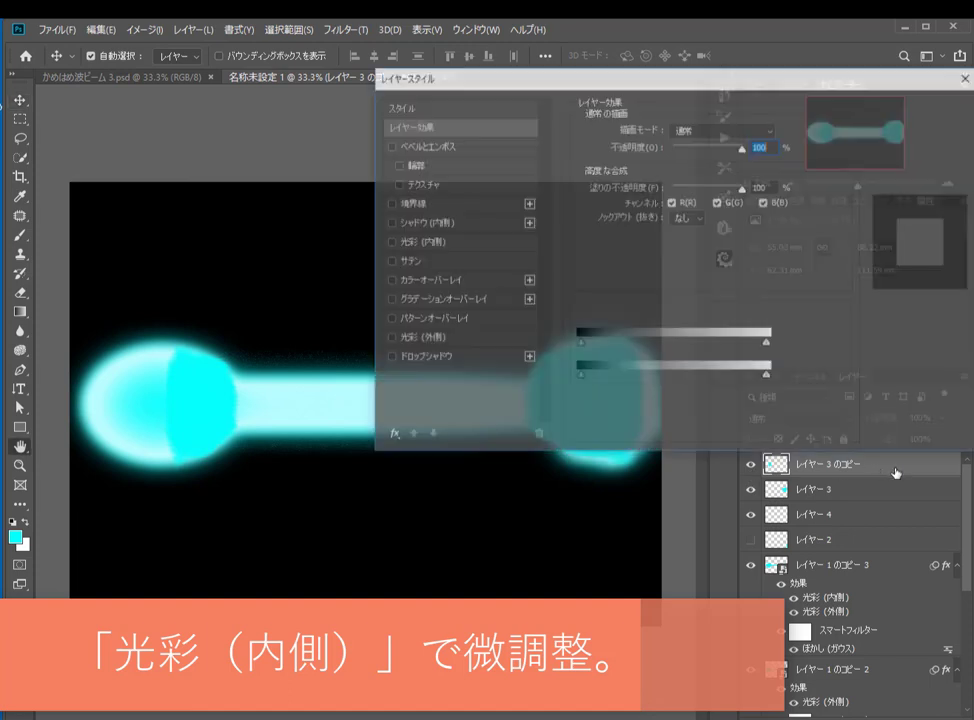
{"action": "left_click", "coordinate": [405, 242]}
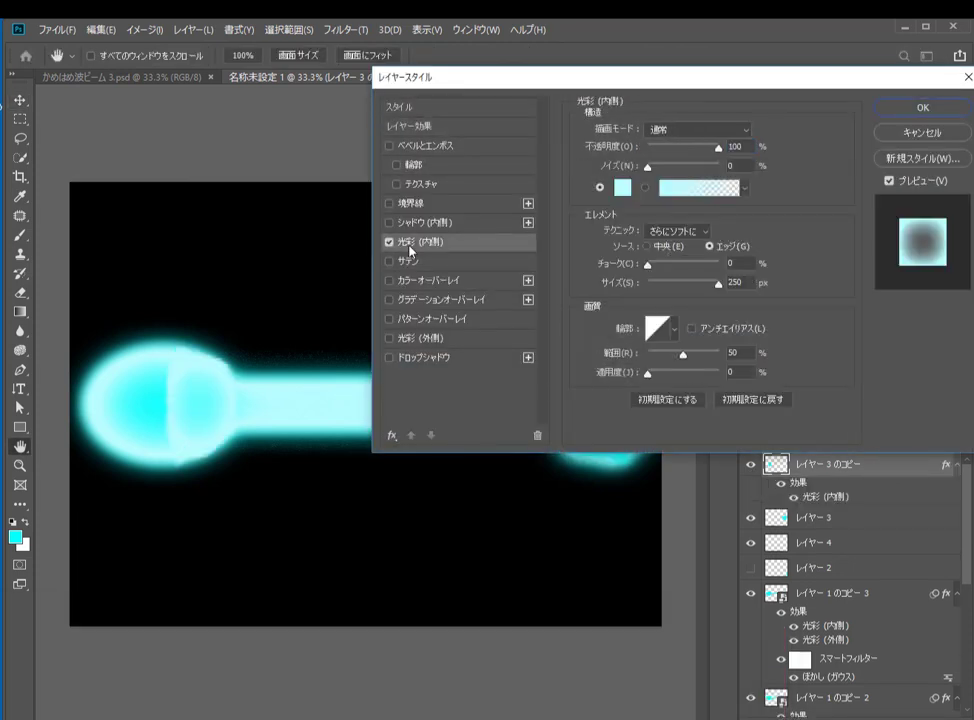
{"action": "left_click_drag", "start_coordinate": [717, 283], "coordinate": [674, 284]}
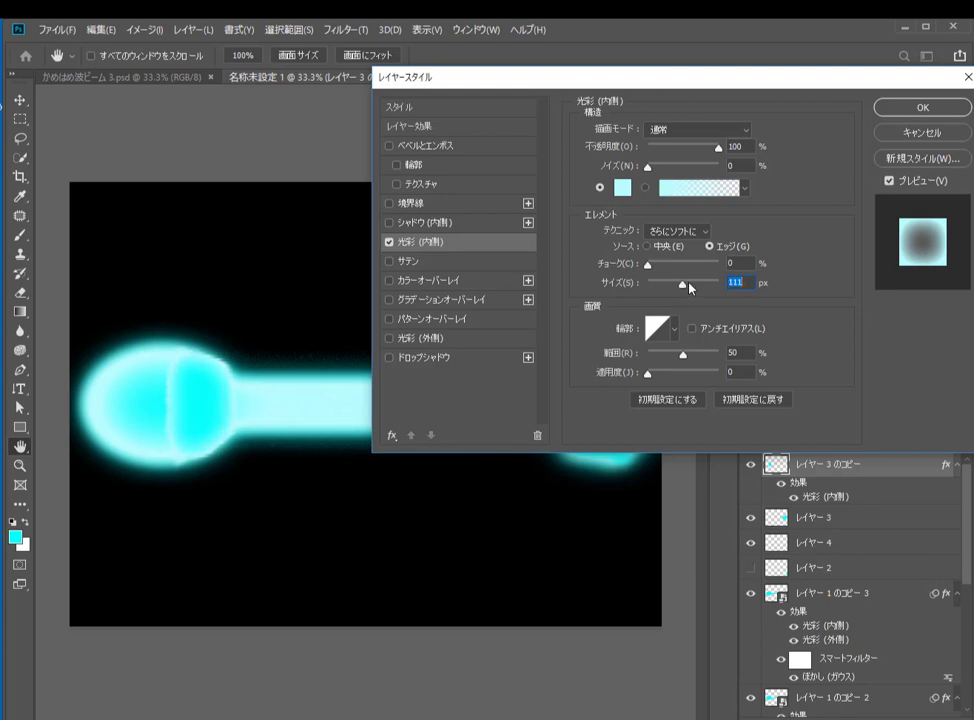
{"action": "left_click", "coordinate": [891, 116]}
Step: Apply an inner glow with the same pale-cyan colour and 111 px size to レイヤー 3 on the right-hand bulb
{"action": "left_click", "coordinate": [810, 528]}
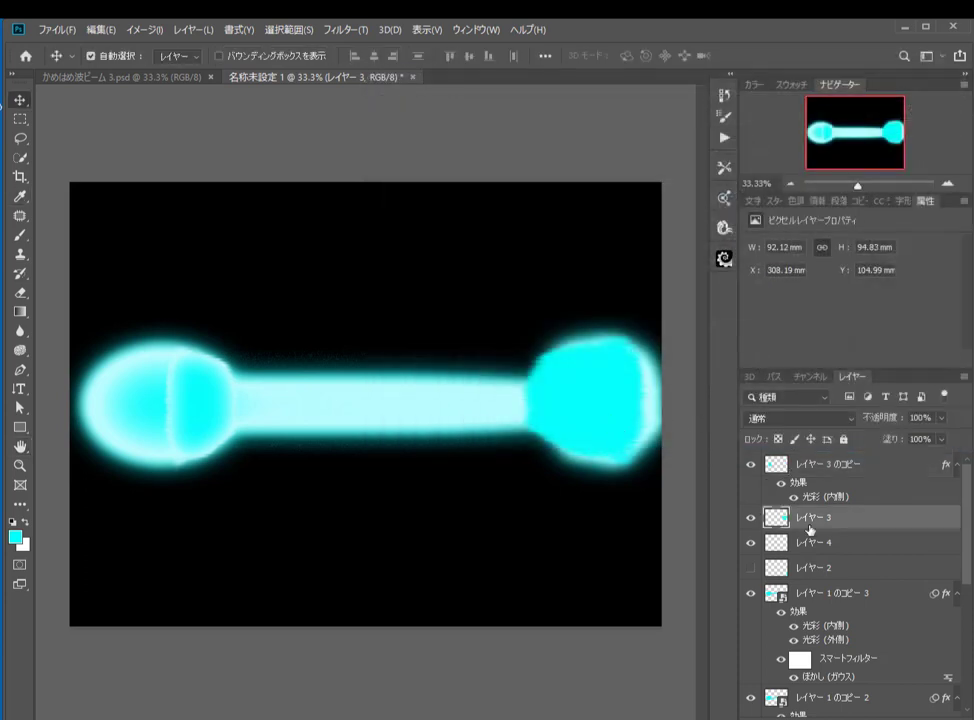
{"action": "left_click", "coordinate": [345, 29]}
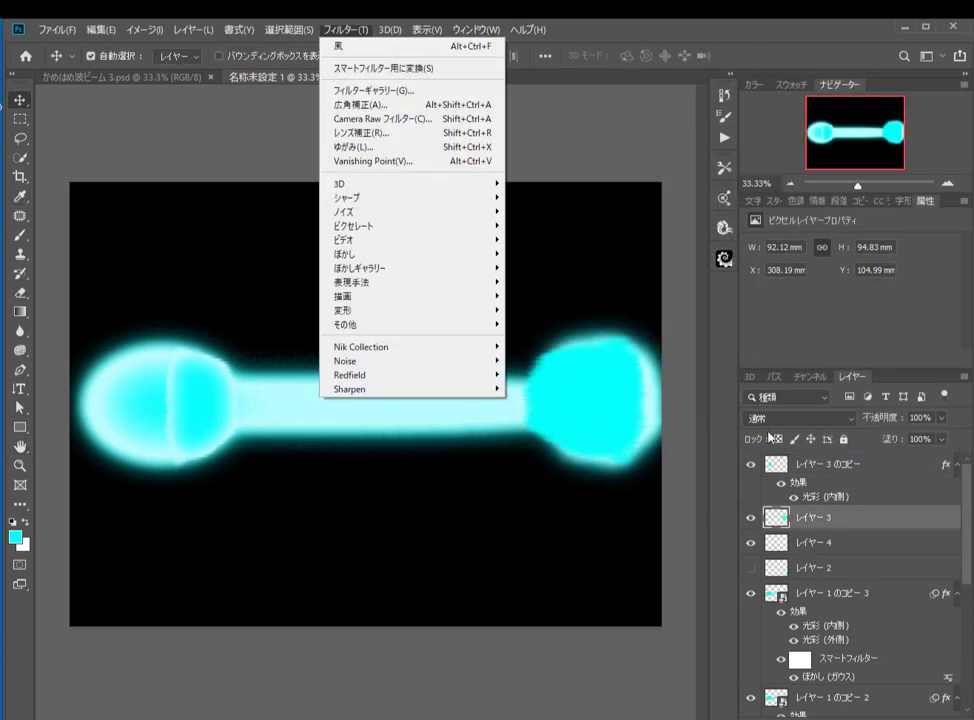
{"action": "left_click", "coordinate": [847, 521]}
{"action": "double_click", "coordinate": [847, 521]}
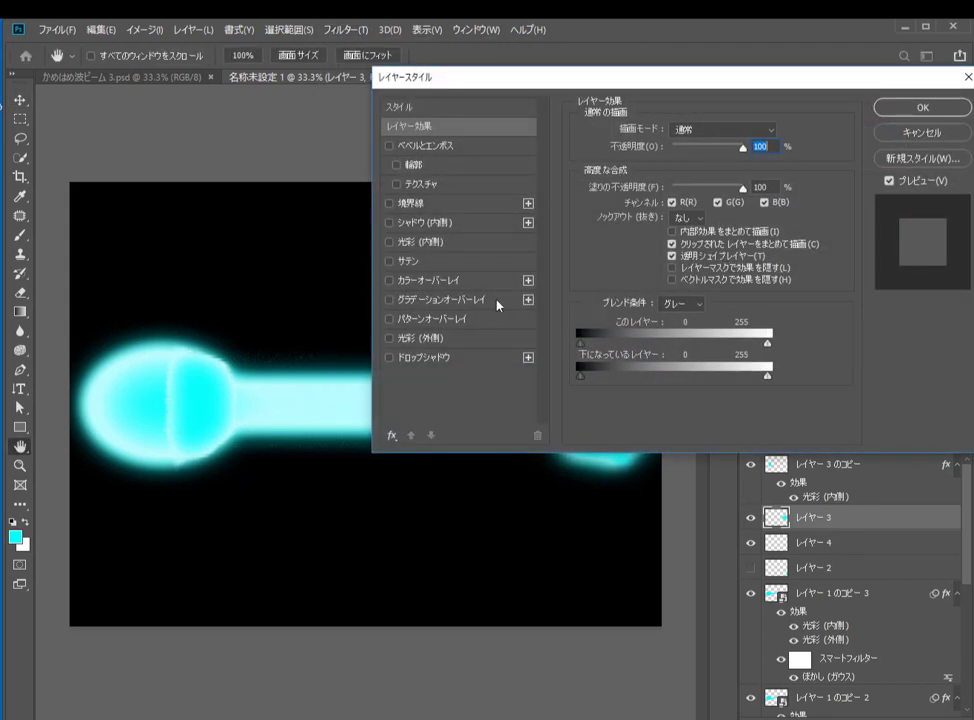
{"action": "left_click", "coordinate": [416, 241]}
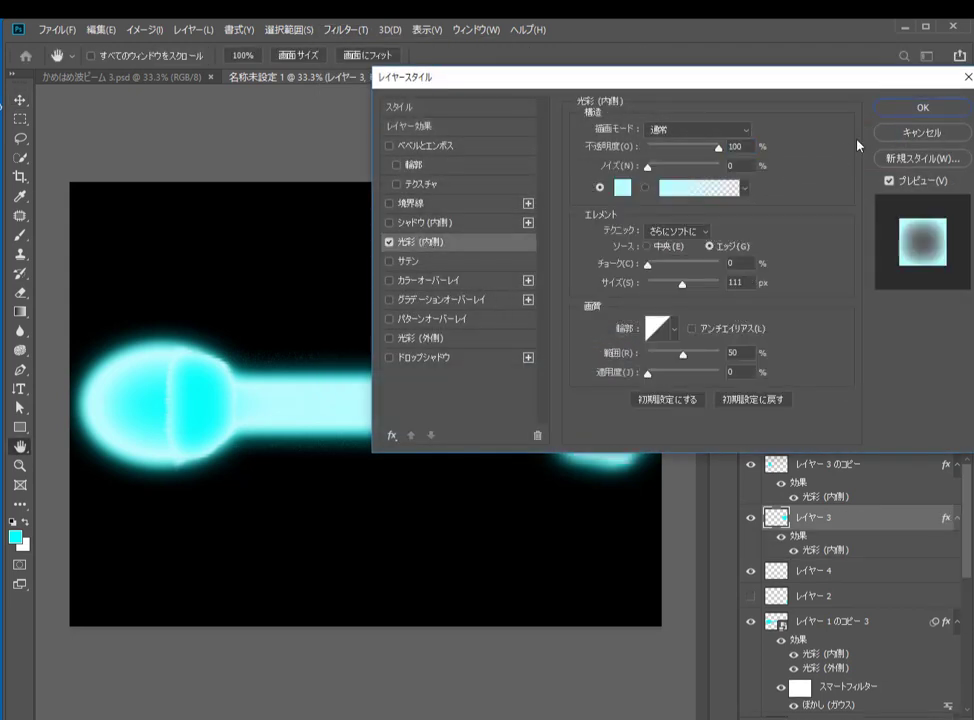
{"action": "left_click_drag", "start_coordinate": [778, 77], "coordinate": [537, 56]}
{"action": "left_click", "coordinate": [655, 80]}
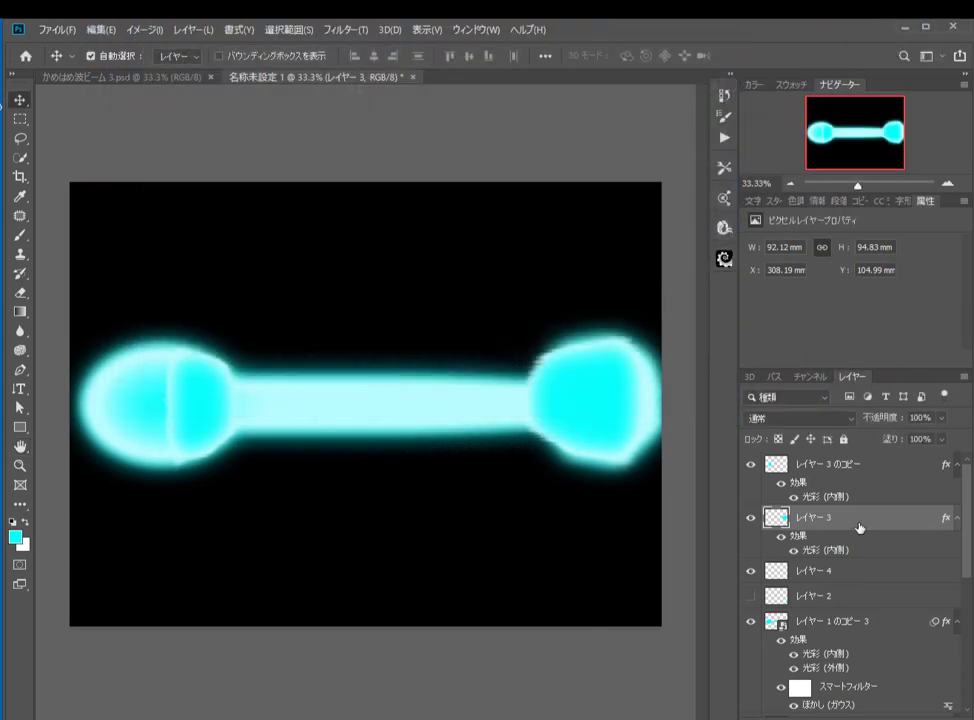
Step: Add a layer mask to レイヤー 3 and fade the right-hand blob's outer part with a 175 px black brush at 13% opacity
{"action": "left_click", "coordinate": [836, 718]}
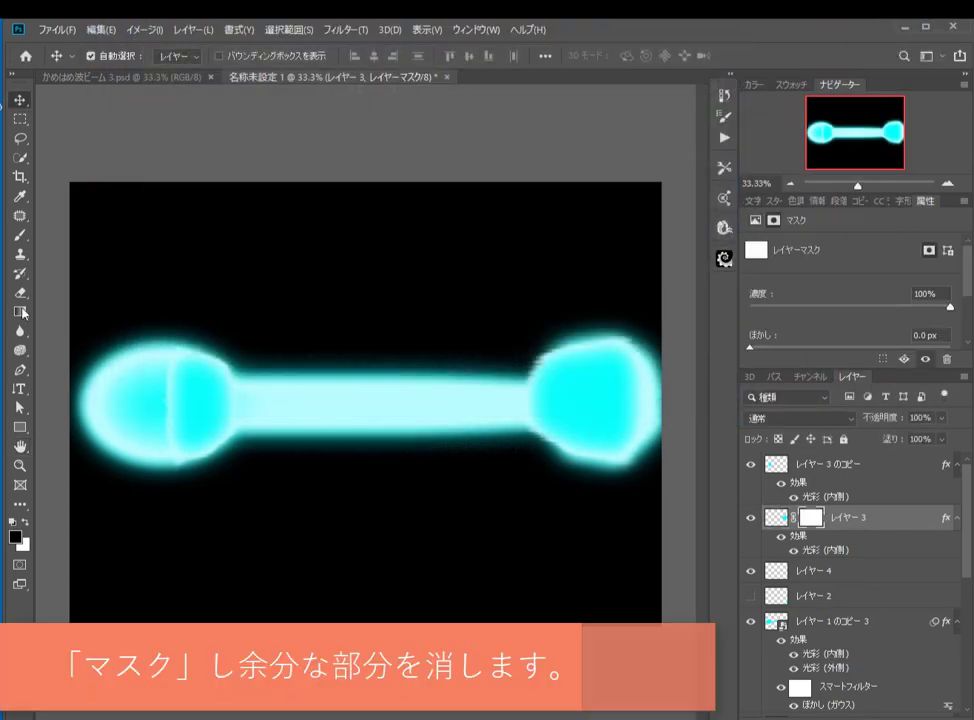
{"action": "key", "text": "b"}
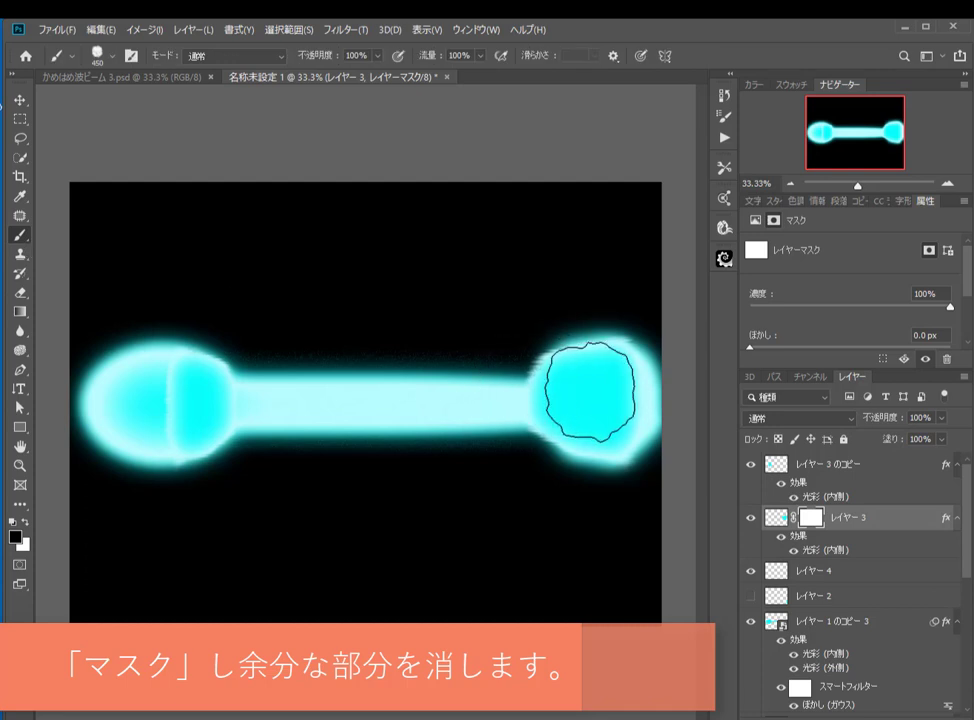
{"action": "key", "text": "bracketleft"}
{"action": "key", "text": "bracketleft"}
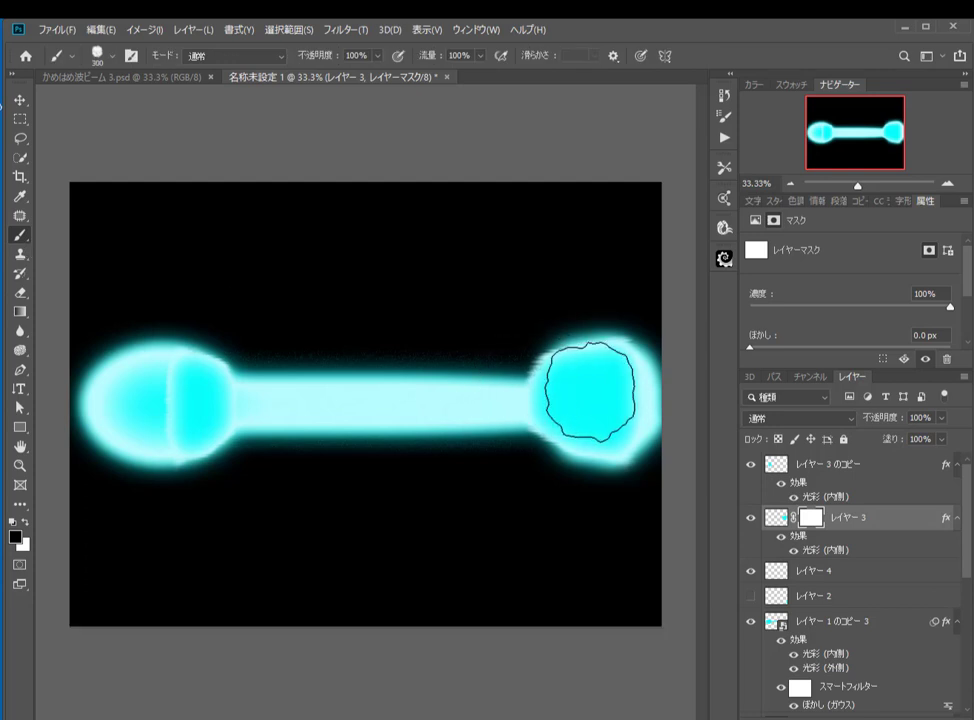
{"action": "key", "text": "3"}
{"action": "key", "text": "9"}
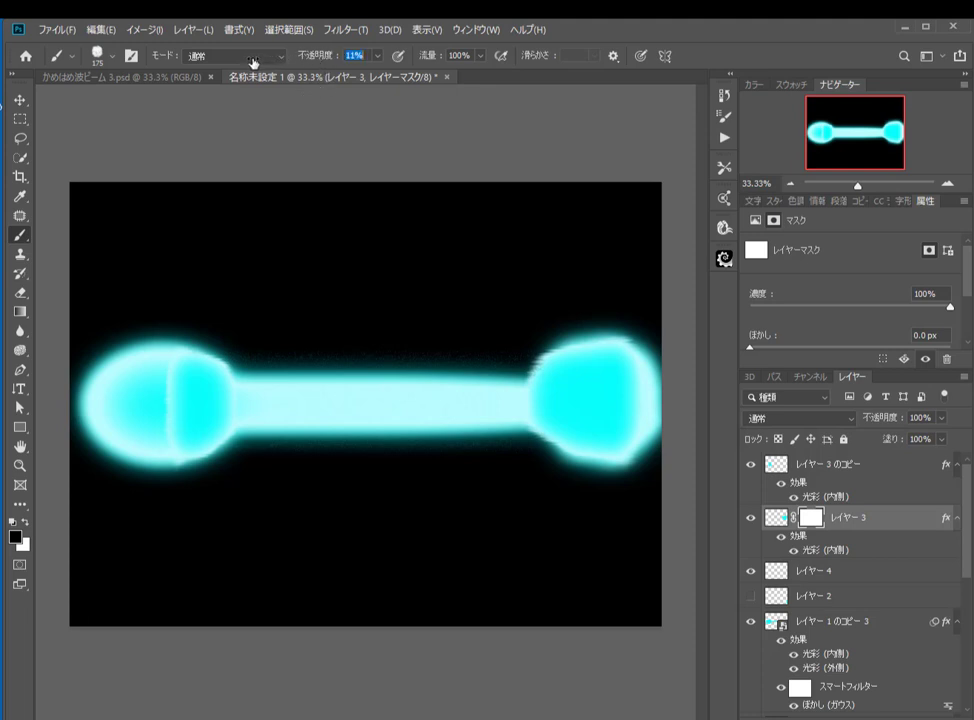
{"action": "key", "text": "1"}
{"action": "key", "text": "3"}
{"action": "mouse_move", "coordinate": [598, 371]}
{"action": "left_mouse_down"}
{"action": "mouse_move", "coordinate": [617, 374]}
{"action": "mouse_move", "coordinate": [614, 425]}
{"action": "left_mouse_up"}
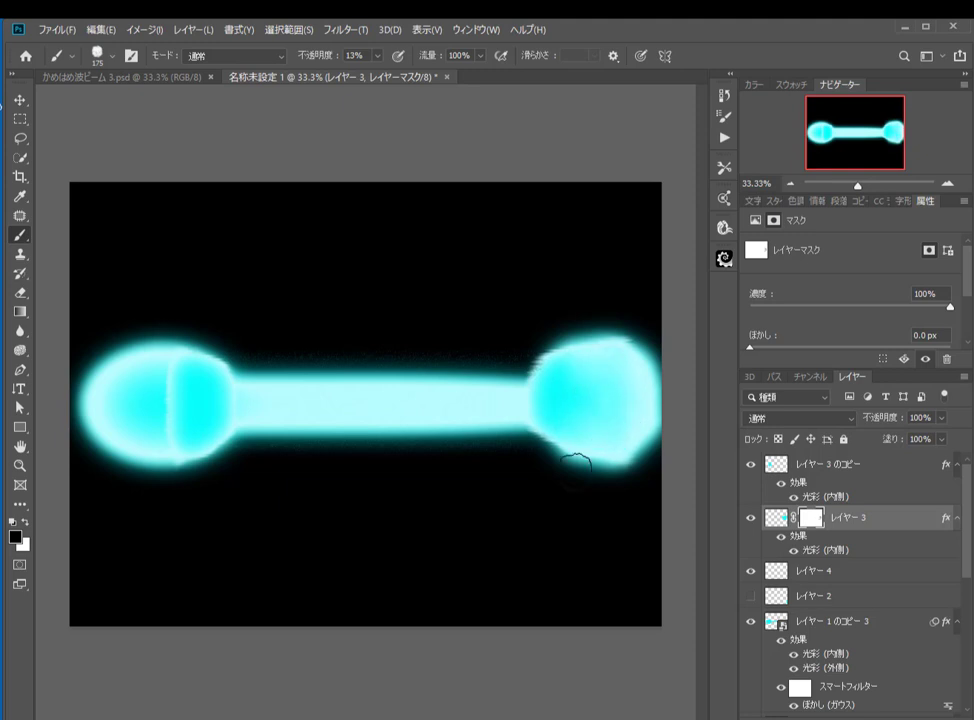
Step: Add a layer mask to レイヤー 3 のコピー and brush out the hard seam inside the left-hand bulb at 13% opacity
{"action": "mouse_move", "coordinate": [158, 422]}
{"action": "left_mouse_down"}
{"action": "mouse_move", "coordinate": [170, 422]}
{"action": "mouse_move", "coordinate": [168, 387]}
{"action": "left_mouse_up"}
{"action": "left_click", "coordinate": [805, 469]}
{"action": "left_click", "coordinate": [834, 717]}
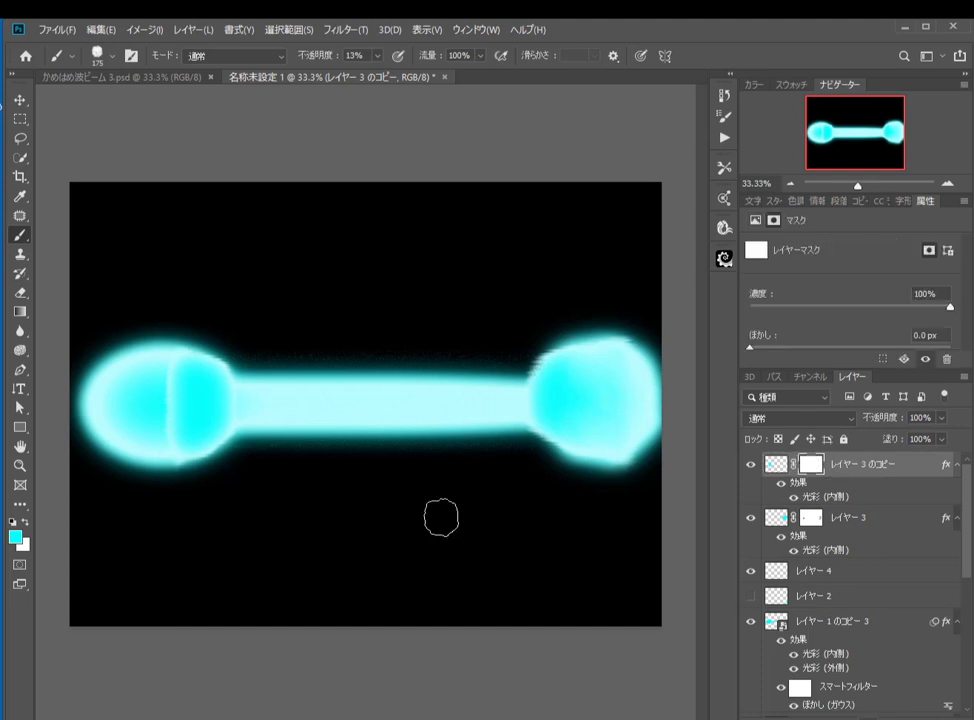
{"action": "mouse_move", "coordinate": [172, 420]}
{"action": "left_mouse_down"}
{"action": "mouse_move", "coordinate": [155, 391]}
{"action": "mouse_move", "coordinate": [183, 379]}
{"action": "mouse_move", "coordinate": [182, 391]}
{"action": "mouse_move", "coordinate": [155, 389]}
{"action": "mouse_move", "coordinate": [167, 379]}
{"action": "mouse_move", "coordinate": [190, 399]}
{"action": "mouse_move", "coordinate": [184, 381]}
{"action": "mouse_move", "coordinate": [170, 379]}
{"action": "mouse_move", "coordinate": [170, 394]}
{"action": "mouse_move", "coordinate": [185, 401]}
{"action": "mouse_move", "coordinate": [188, 382]}
{"action": "mouse_move", "coordinate": [182, 431]}
{"action": "mouse_move", "coordinate": [178, 419]}
{"action": "mouse_move", "coordinate": [145, 420]}
{"action": "mouse_move", "coordinate": [183, 381]}
{"action": "mouse_move", "coordinate": [158, 392]}
{"action": "mouse_move", "coordinate": [165, 387]}
{"action": "mouse_move", "coordinate": [185, 412]}
{"action": "left_mouse_up"}
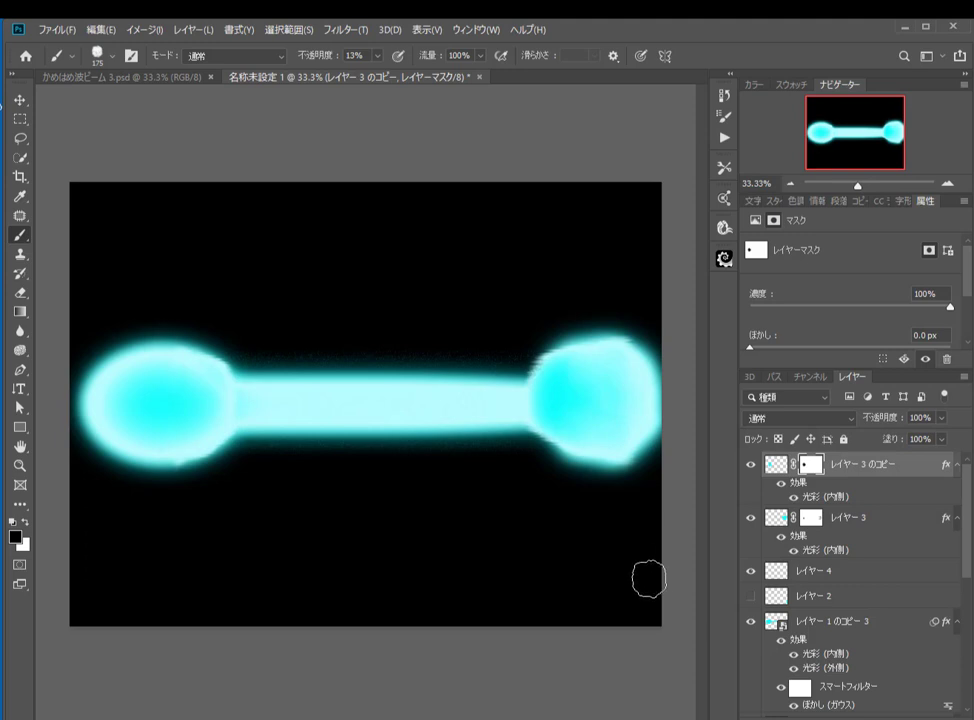
Step: Enlarge レイヤー 3 on the right-hand bulb around its centre to about 110% width and 121% height
{"action": "left_click", "coordinate": [18, 106]}
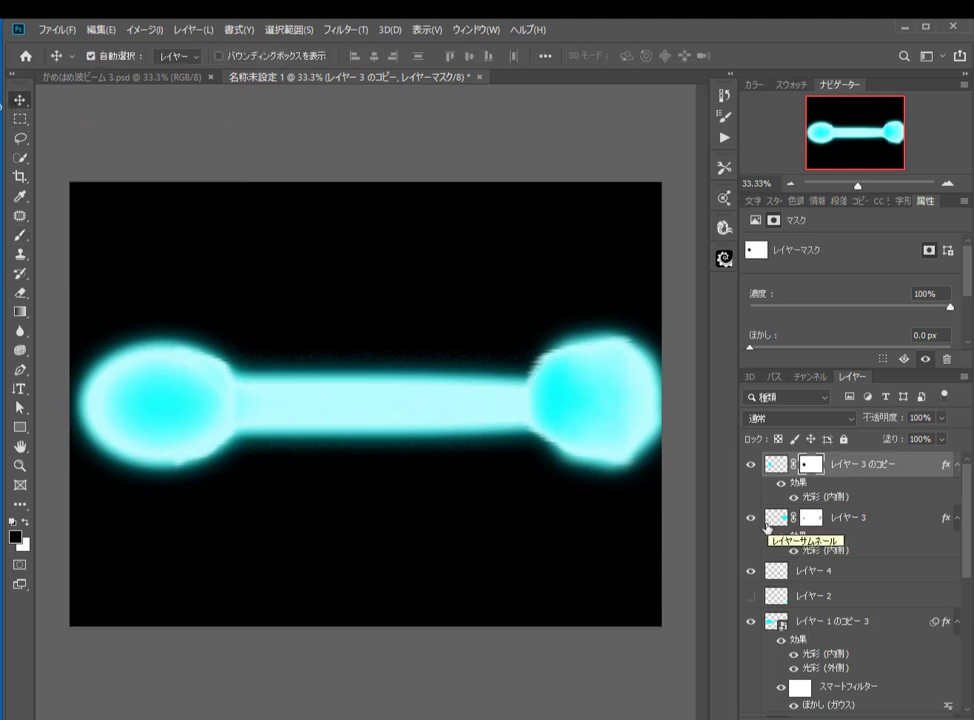
{"action": "left_click", "coordinate": [597, 428]}
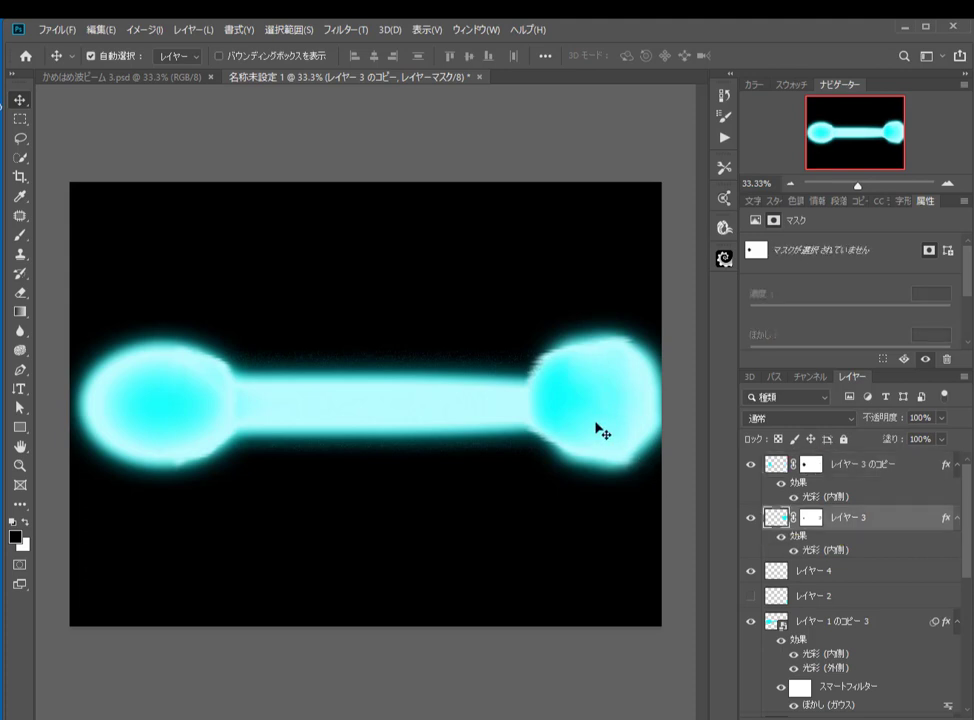
{"action": "key", "text": "ctrl+t"}
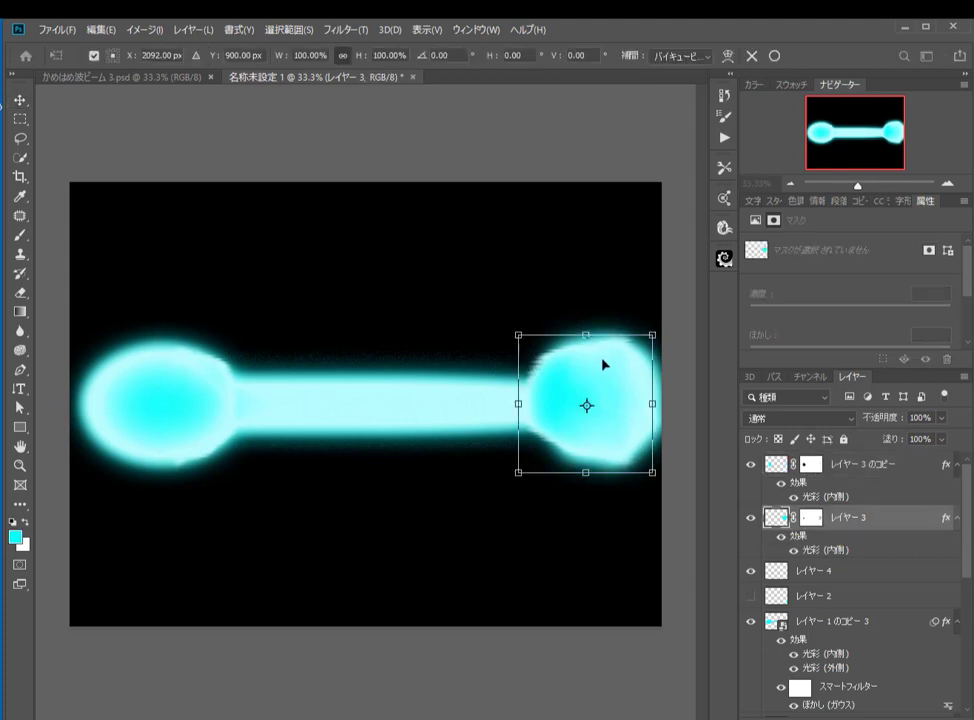
{"action": "left_click_drag", "start_coordinate": [587, 334], "coordinate": [586, 321]}
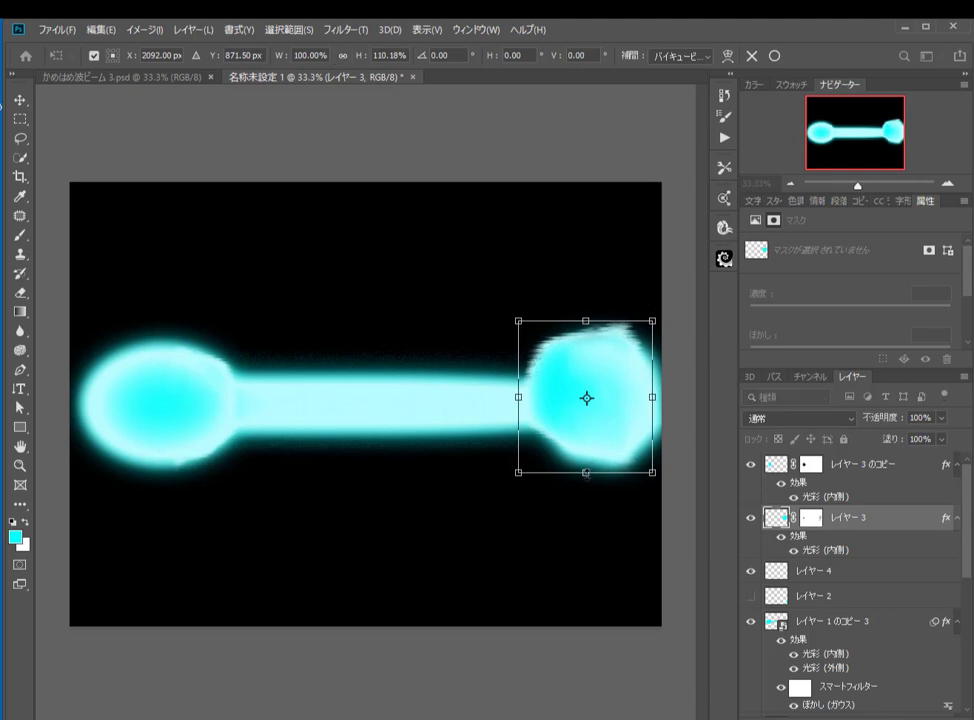
{"action": "left_click_drag", "start_coordinate": [585, 473], "coordinate": [585, 487]}
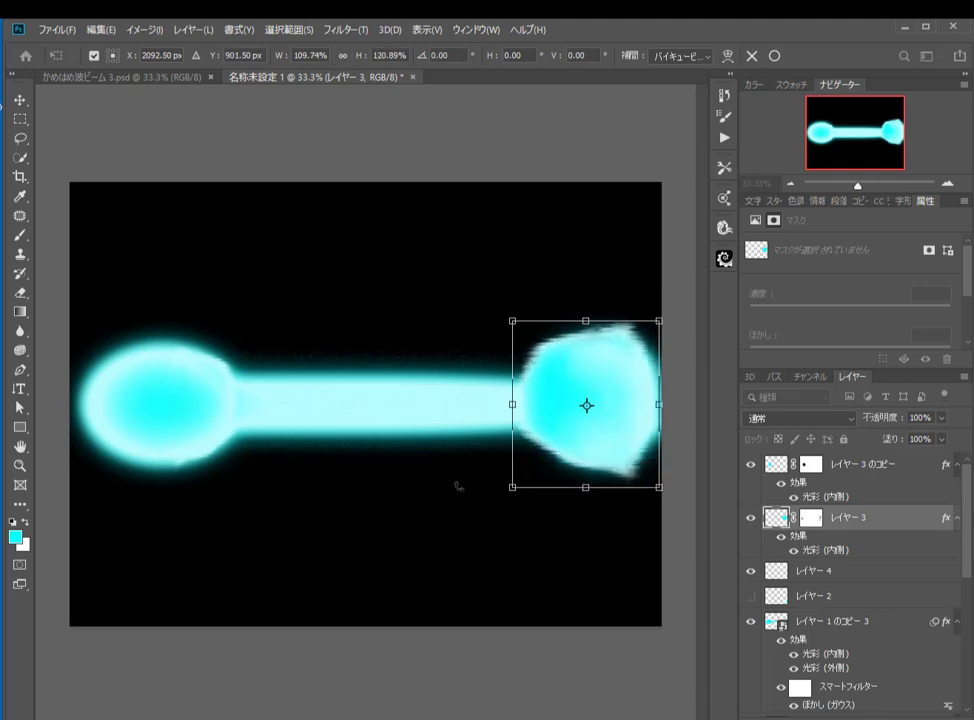
{"action": "left_click", "coordinate": [19, 100]}
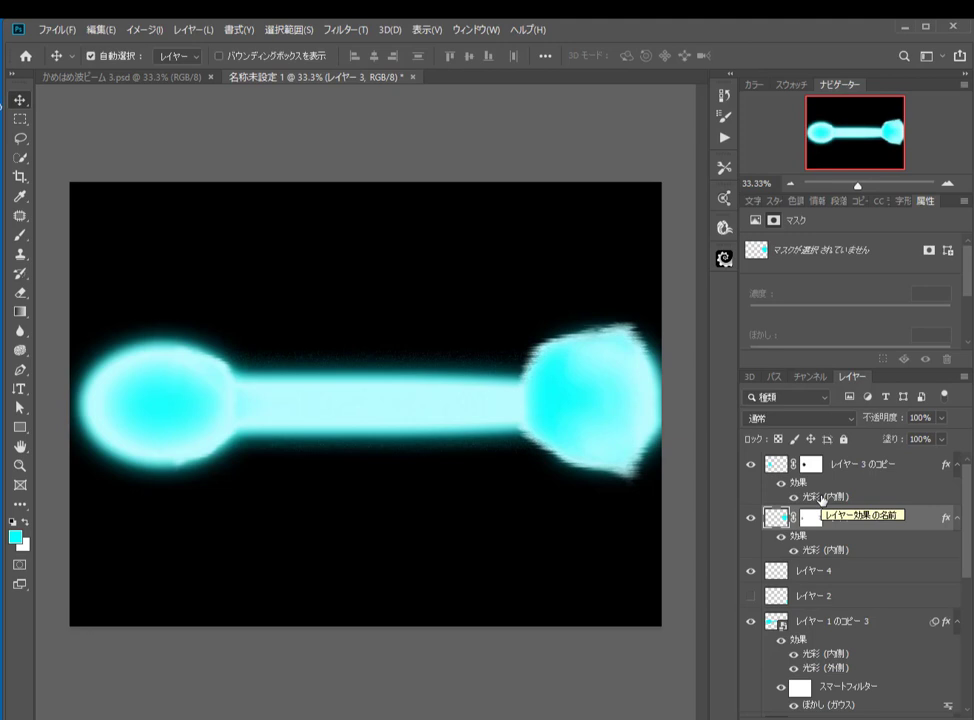
Step: Combine all layers from レイヤー 3 のコピー down to レイヤー 1, excluding the background, into one smart object
{"action": "left_click", "coordinate": [822, 497]}
{"action": "scroll", "coordinate": [840, 575], "scroll_direction": "down", "scroll_amount": 5}
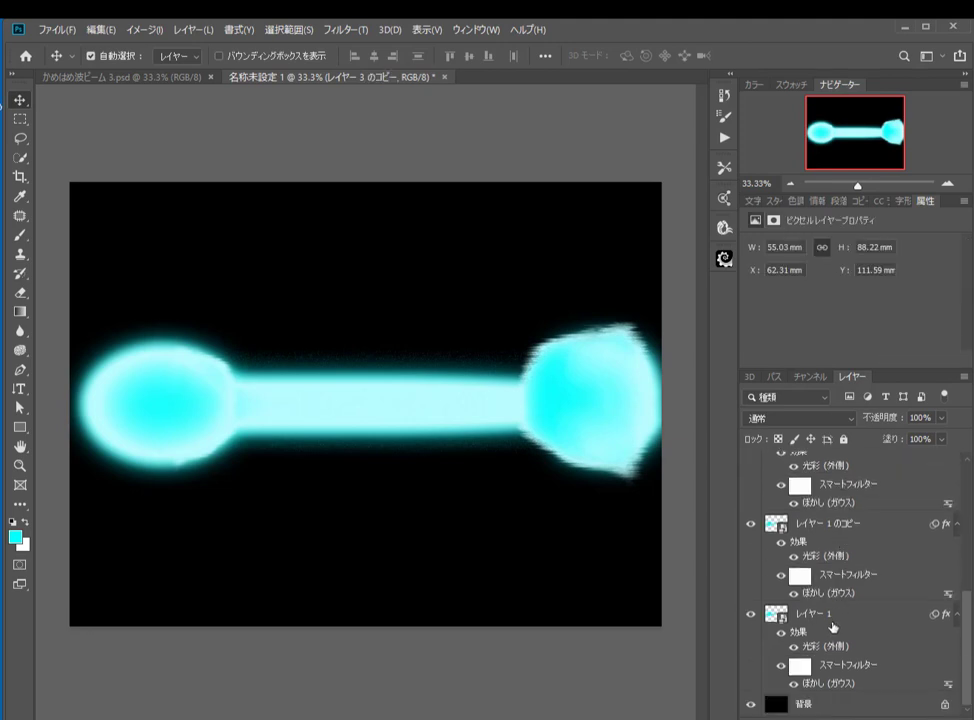
{"action": "left_click", "coordinate": [830, 622], "text": "shift"}
{"action": "scroll", "coordinate": [828, 625], "scroll_direction": "up", "scroll_amount": 5}
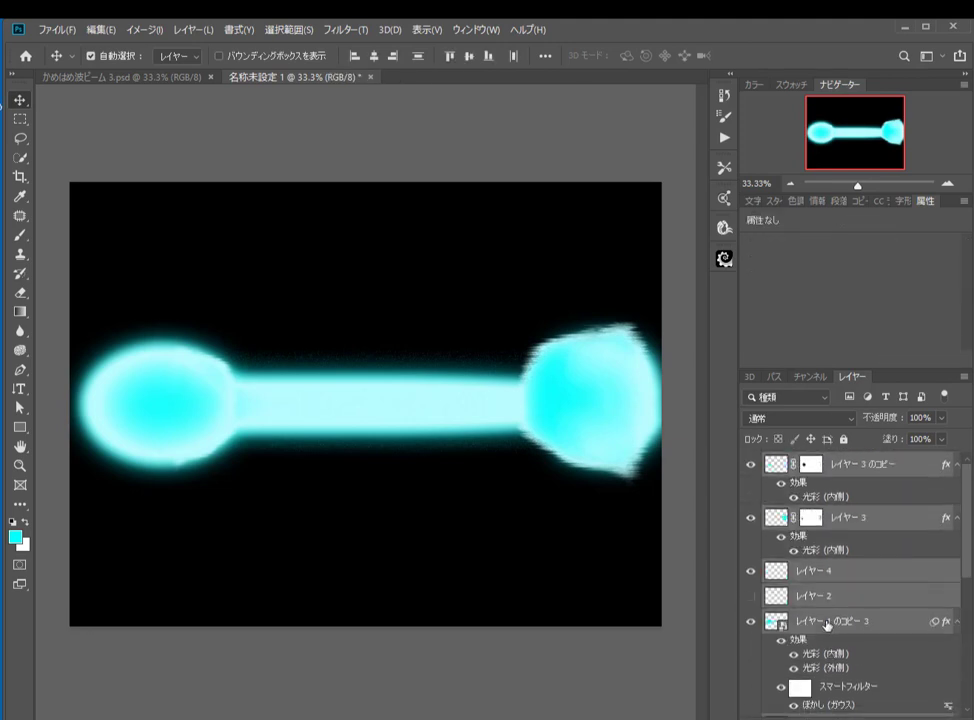
{"action": "right_click", "coordinate": [868, 517]}
{"action": "left_click", "coordinate": [904, 331]}
{"action": "mouse_move", "coordinate": [336, 396]}
{"action": "left_mouse_down"}
{"action": "mouse_move", "coordinate": [312, 334]}
{"action": "mouse_move", "coordinate": [334, 376]}
{"action": "left_mouse_up"}
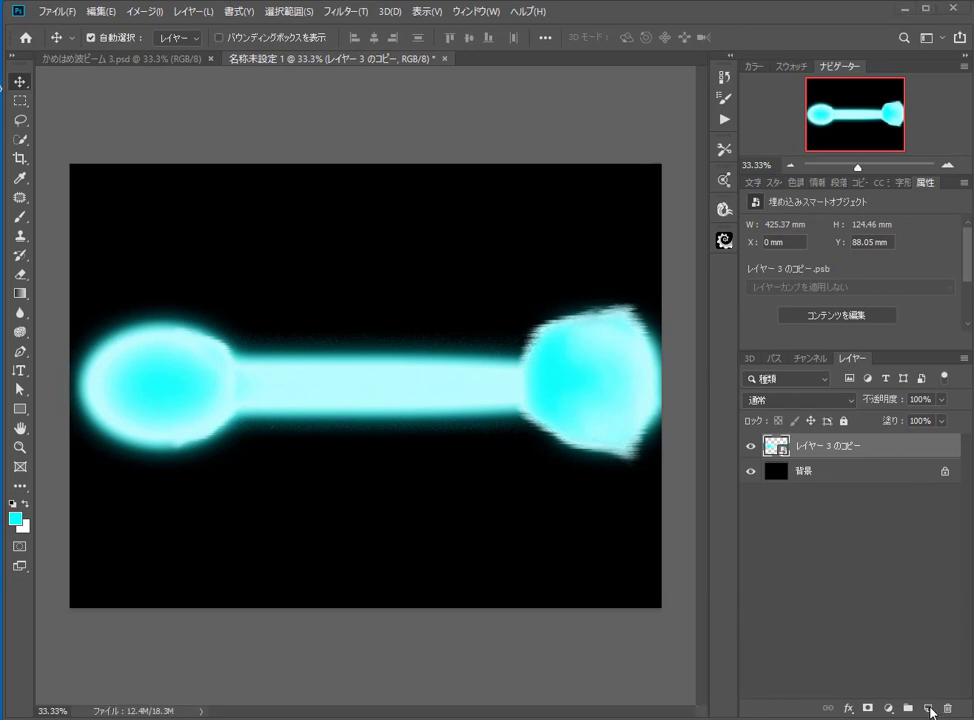
Step: On a new layer, stamp a white blob inside each bulb with the 250 px brush angled at -38° and 70% opacity
{"action": "key", "text": "b"}
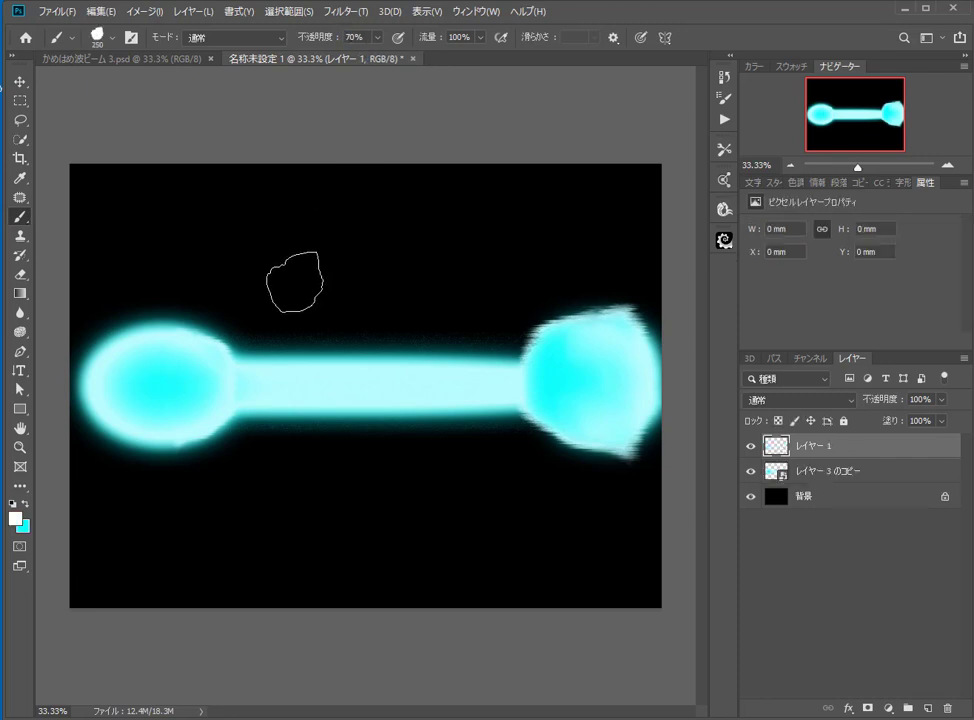
{"action": "left_click", "coordinate": [724, 77]}
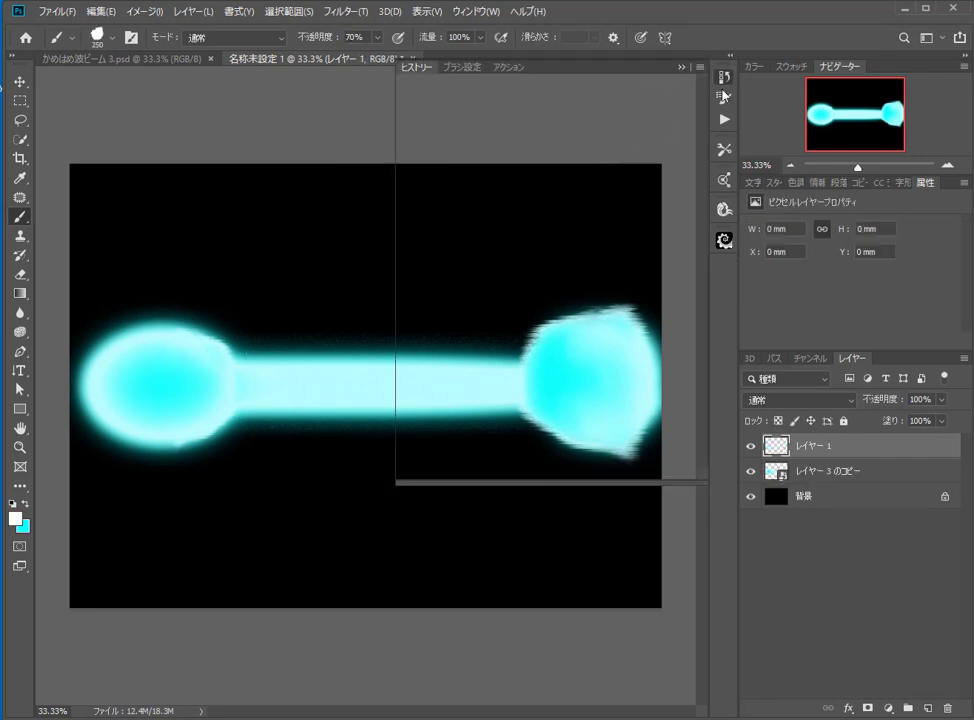
{"action": "left_click", "coordinate": [726, 100]}
{"action": "left_click_drag", "start_coordinate": [706, 241], "coordinate": [697, 258]}
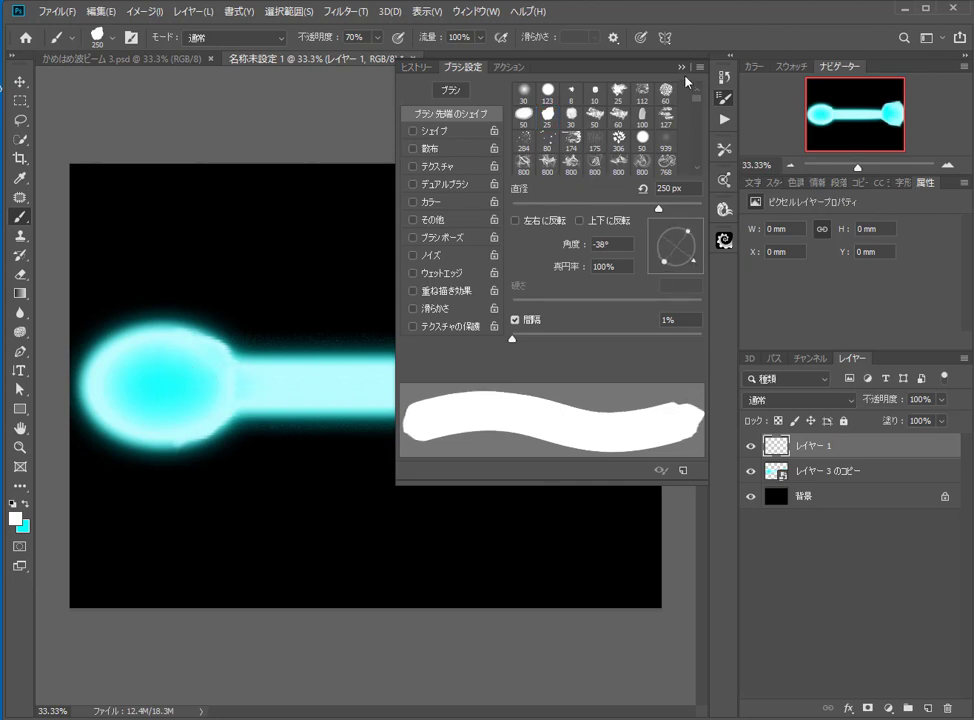
{"action": "left_click", "coordinate": [682, 67]}
{"action": "left_click", "coordinate": [177, 390]}
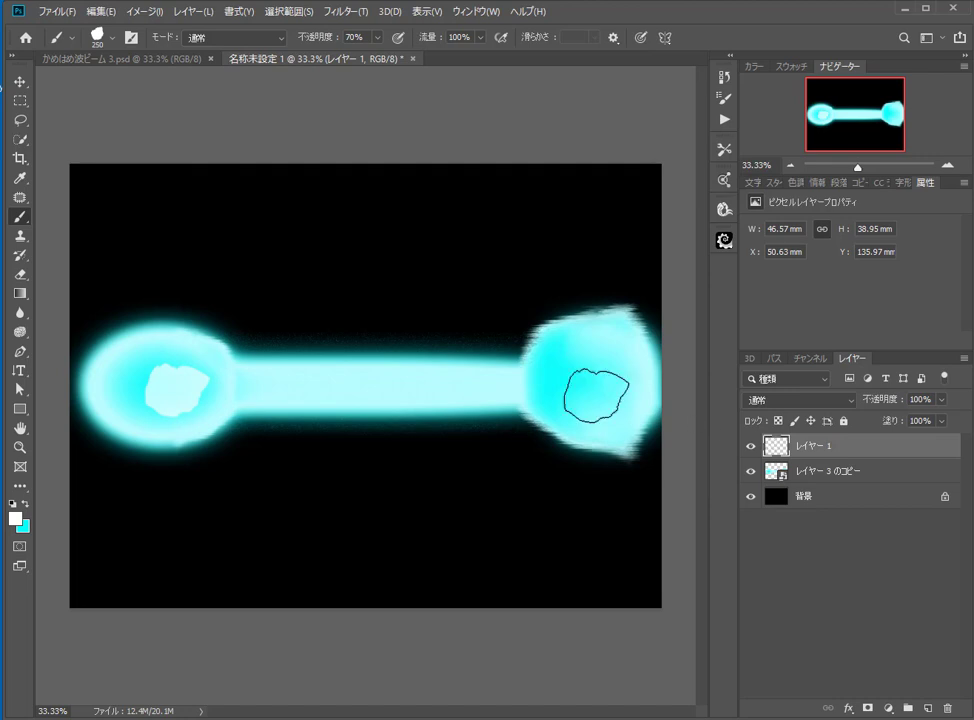
{"action": "left_click", "coordinate": [594, 393]}
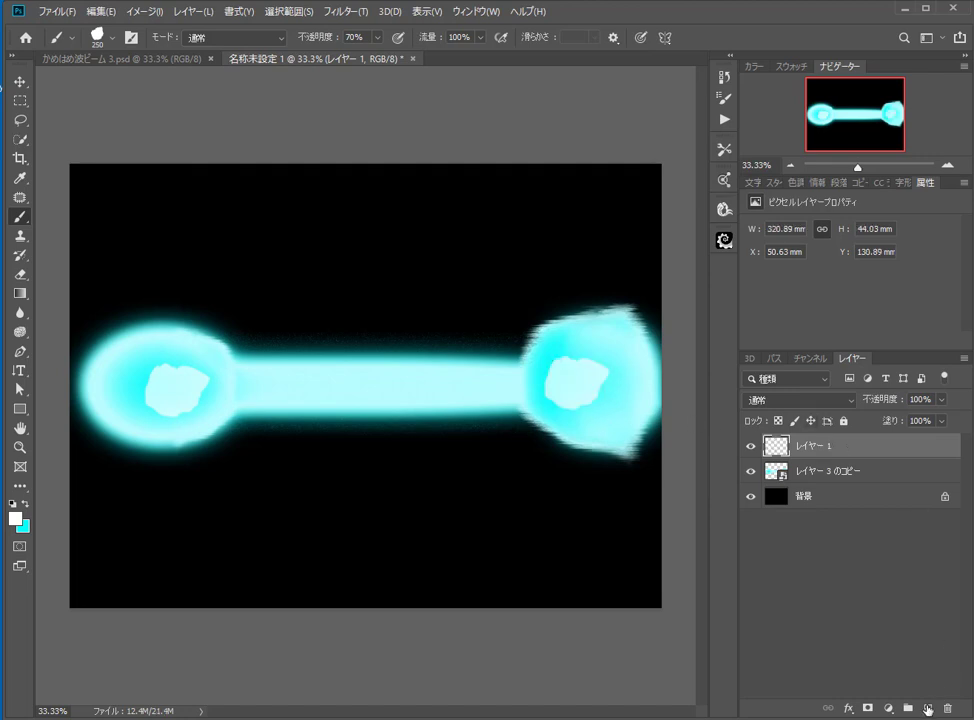
Step: Apply a Gaussian blur with a 33.2-pixel radius to the white blobs
{"action": "left_click", "coordinate": [346, 12]}
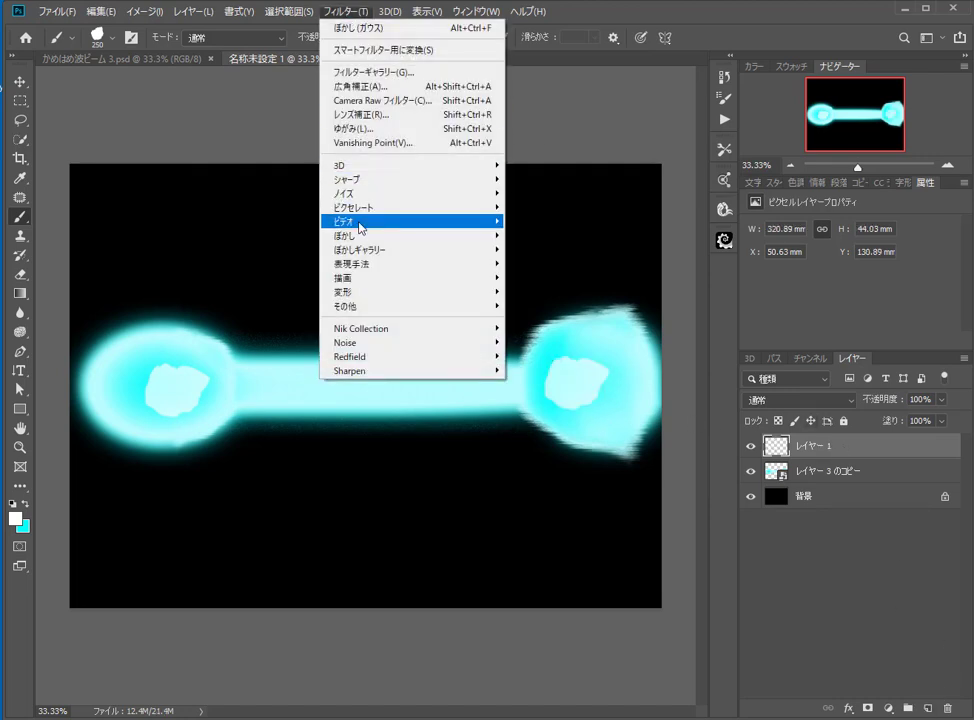
{"action": "mouse_move", "coordinate": [363, 235]}
{"action": "left_click", "coordinate": [565, 247]}
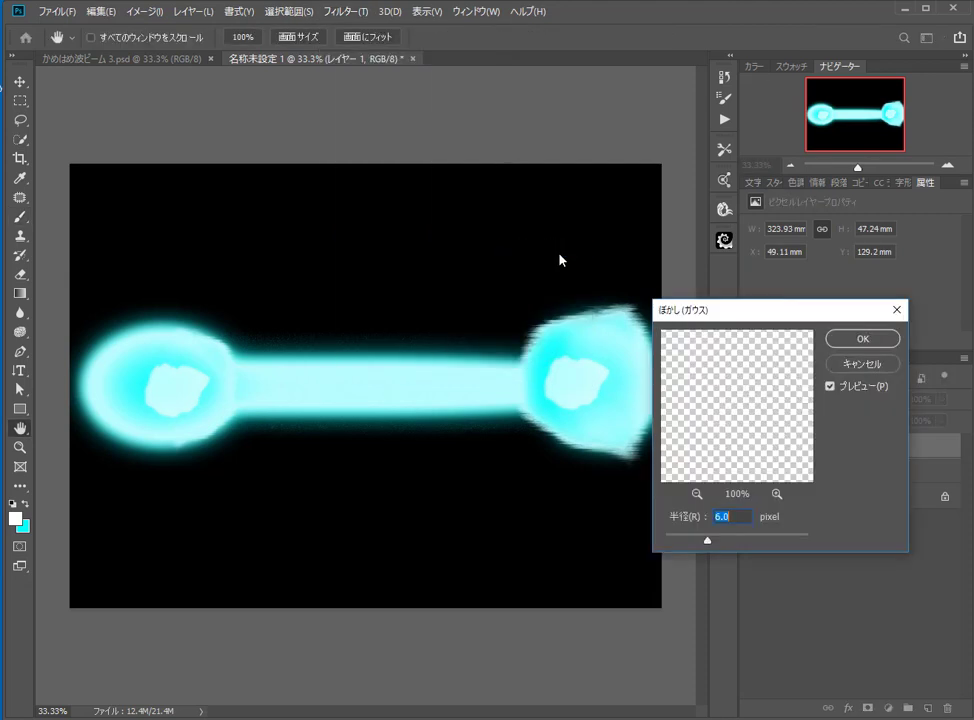
{"action": "left_click", "coordinate": [749, 538]}
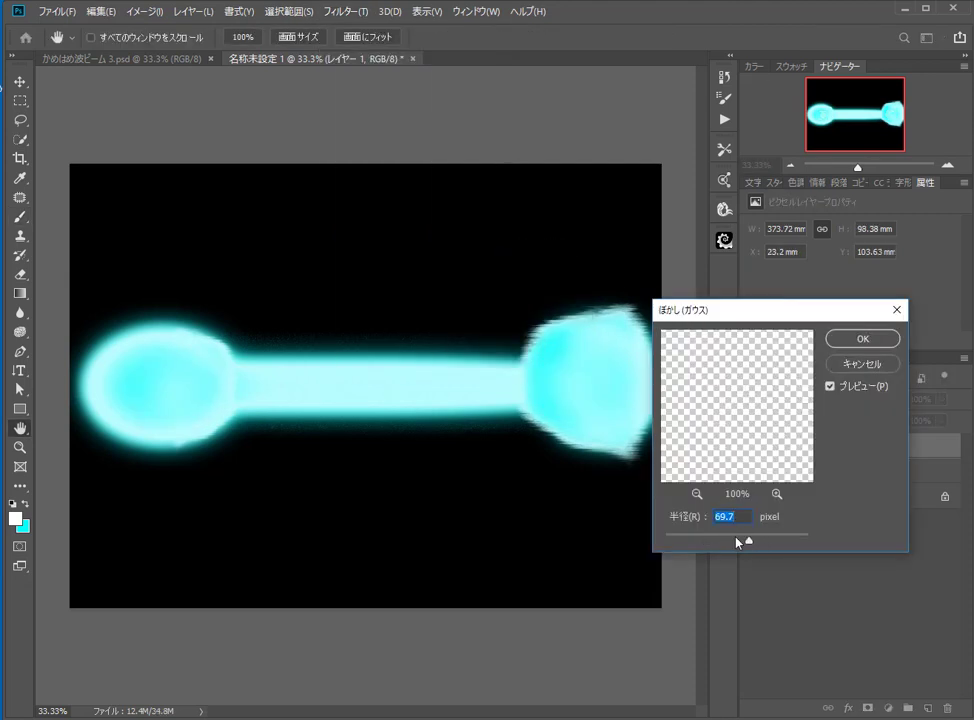
{"action": "left_click", "coordinate": [738, 540]}
{"action": "left_click", "coordinate": [851, 340]}
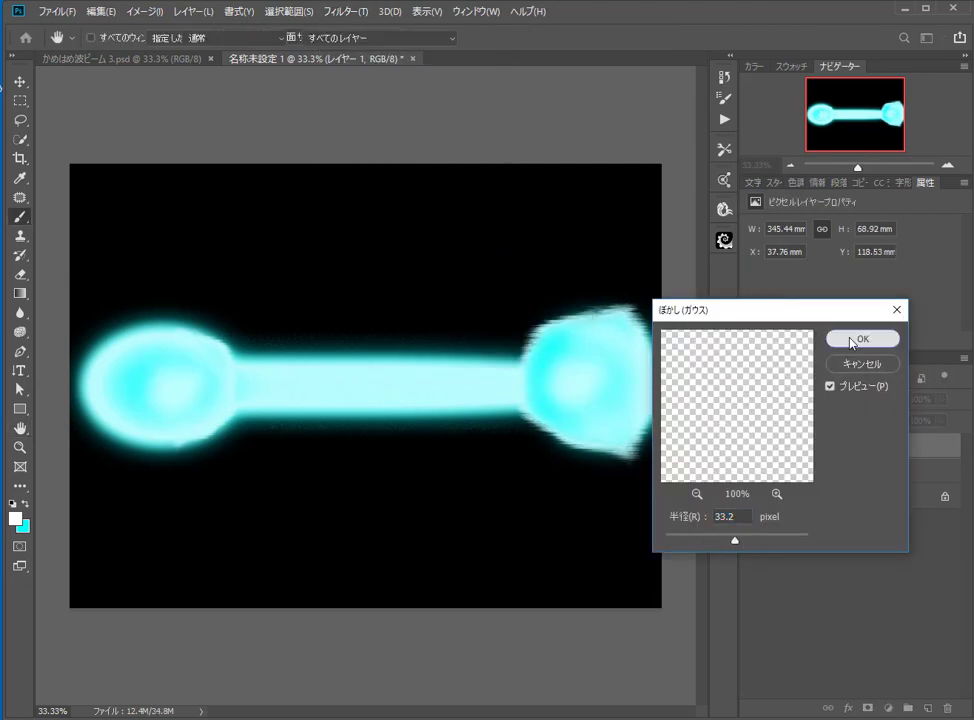
{"action": "left_click", "coordinate": [19, 84]}
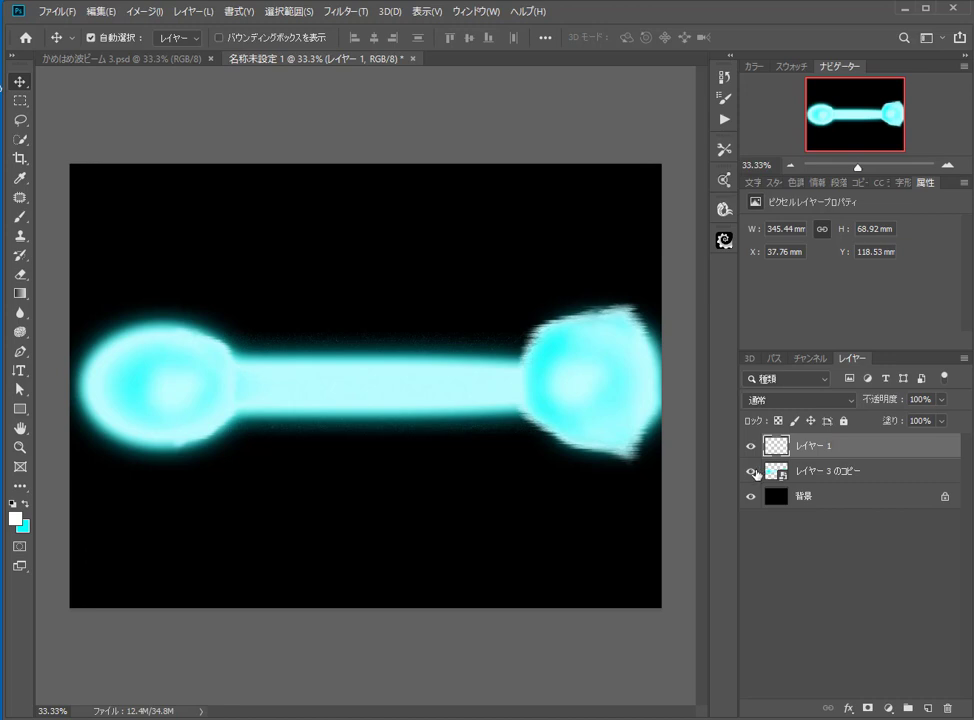
Step: Hide レイヤー 3 のコピー and レイヤー 1, then draw a flat cyan ellipse about 2073 × 108 px and move it slightly down
{"action": "left_click", "coordinate": [754, 472]}
{"action": "left_click", "coordinate": [755, 447]}
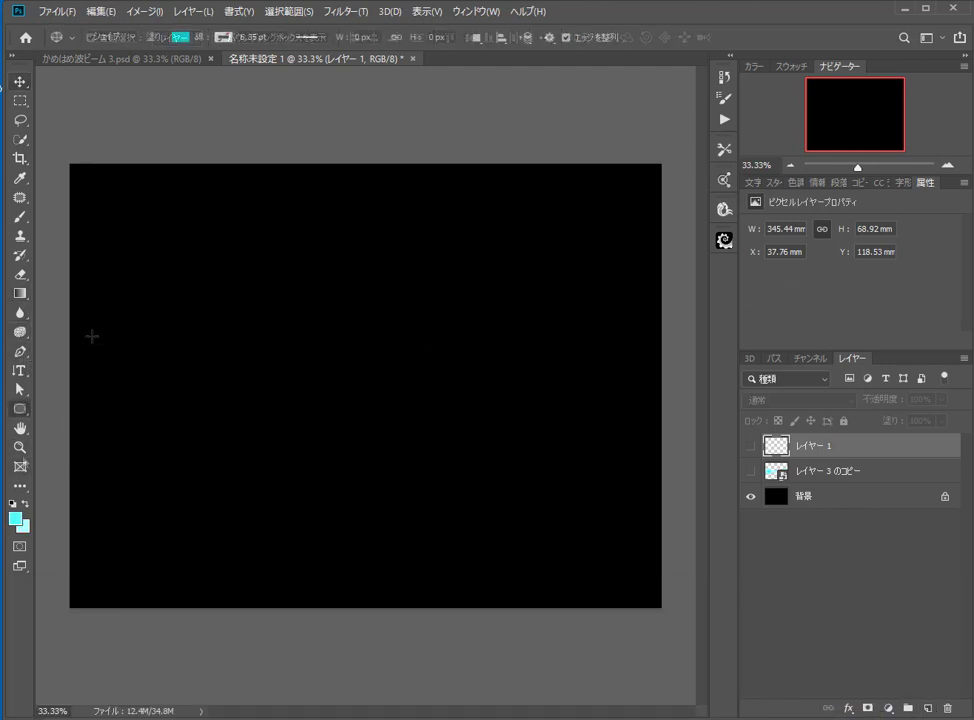
{"action": "left_click_drag", "start_coordinate": [109, 343], "coordinate": [621, 370]}
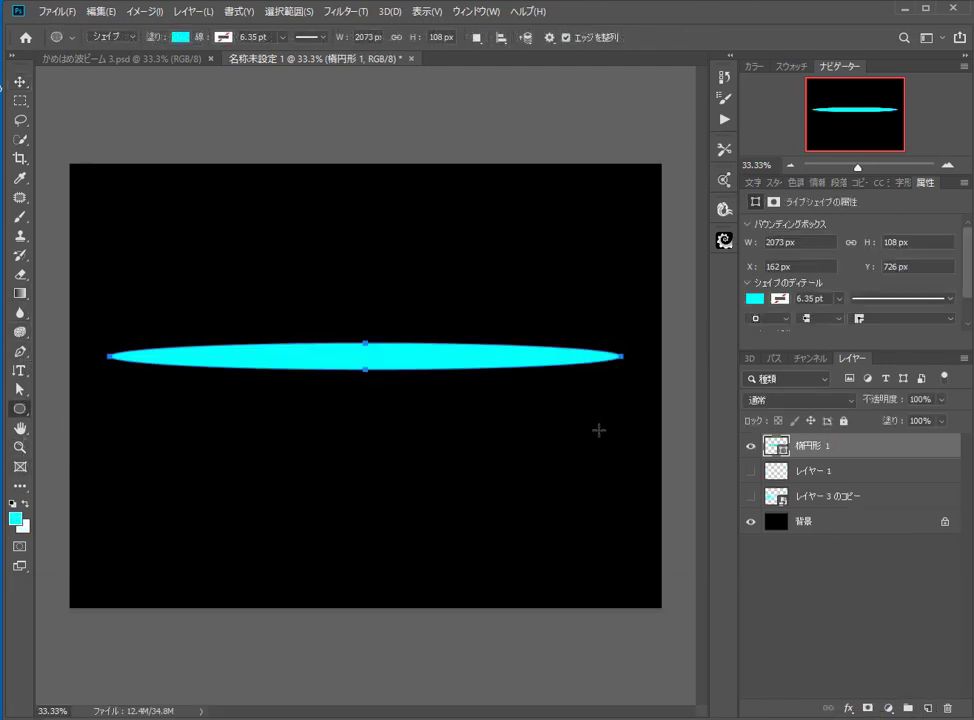
{"action": "key", "text": "v"}
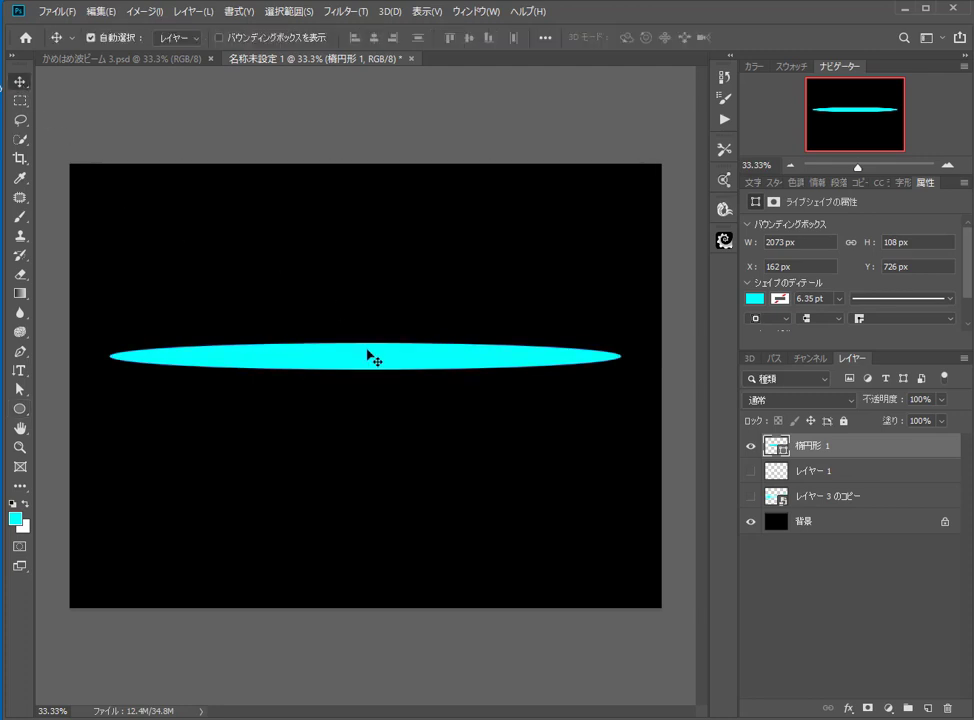
{"action": "left_click_drag", "start_coordinate": [369, 355], "coordinate": [367, 369]}
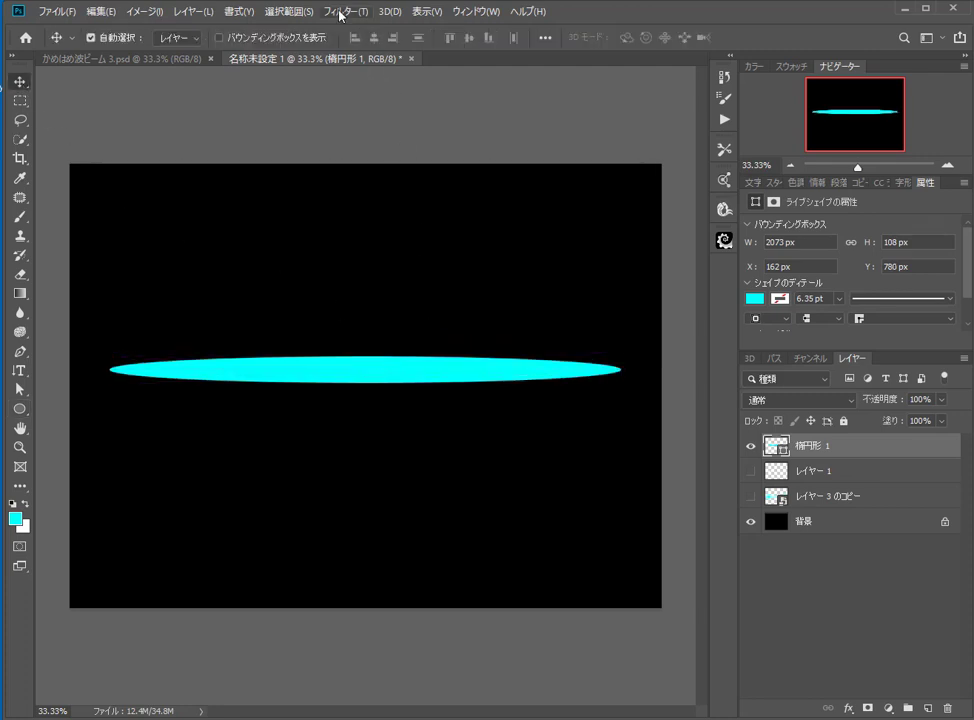
Step: Apply a Gaussian blur with a 6.0-pixel radius to the cyan ellipse as a smart filter
{"action": "left_click", "coordinate": [343, 13]}
{"action": "mouse_move", "coordinate": [362, 234]}
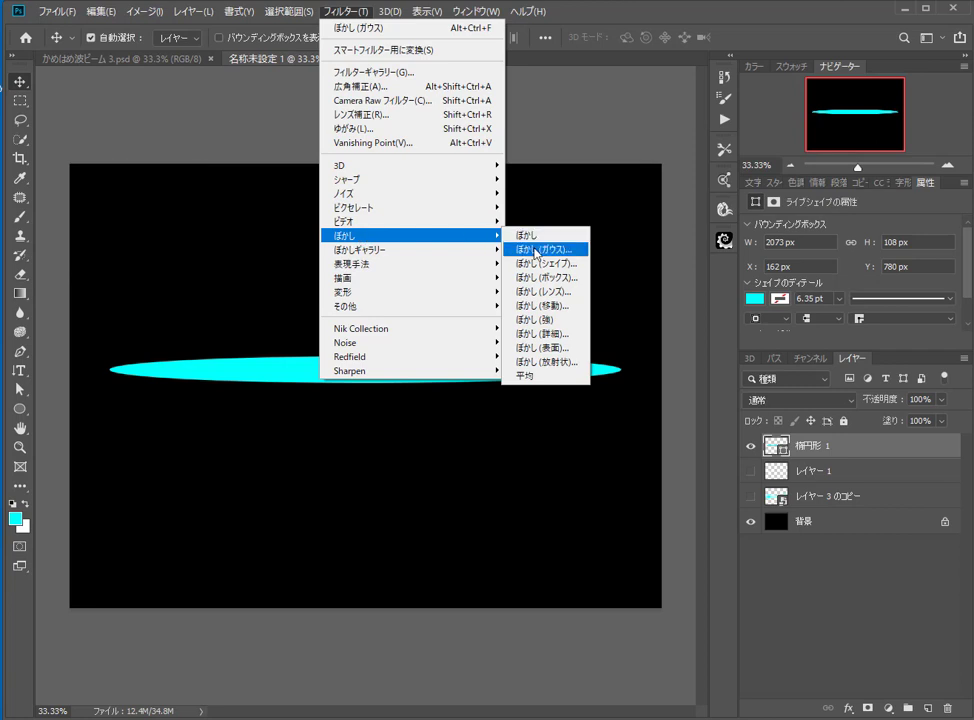
{"action": "left_click", "coordinate": [578, 249]}
{"action": "left_click", "coordinate": [423, 265]}
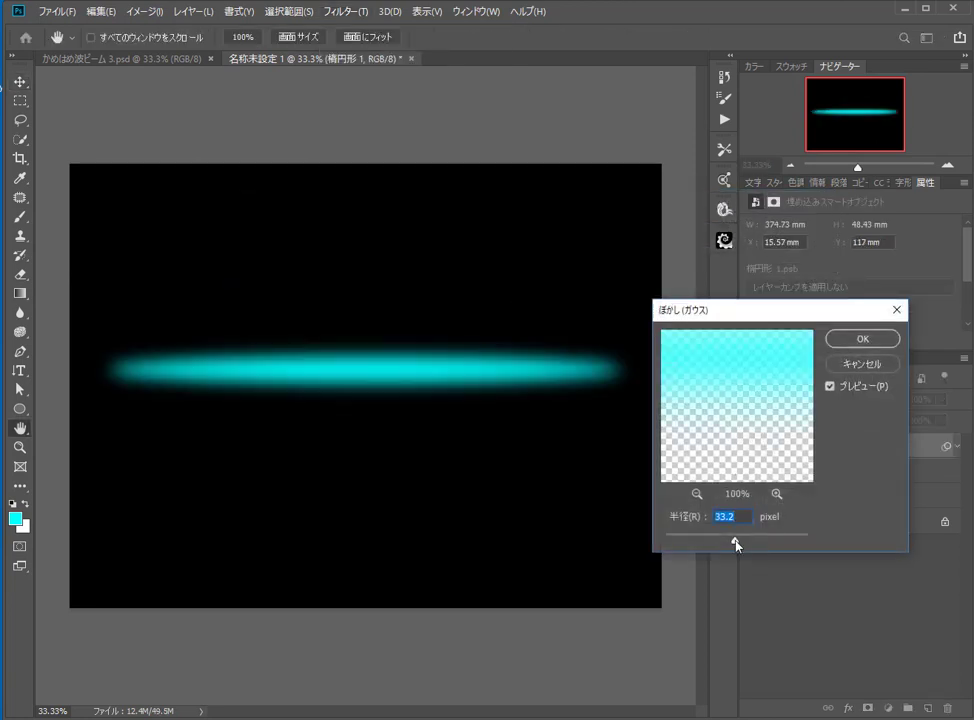
{"action": "left_click_drag", "start_coordinate": [735, 540], "coordinate": [704, 545]}
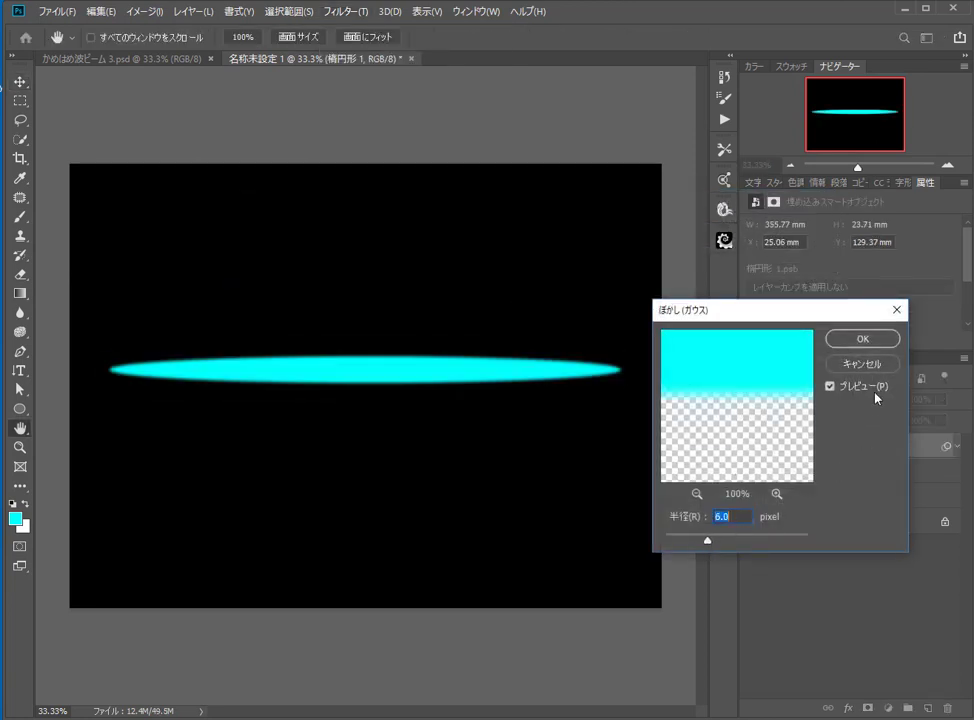
{"action": "left_click", "coordinate": [864, 340]}
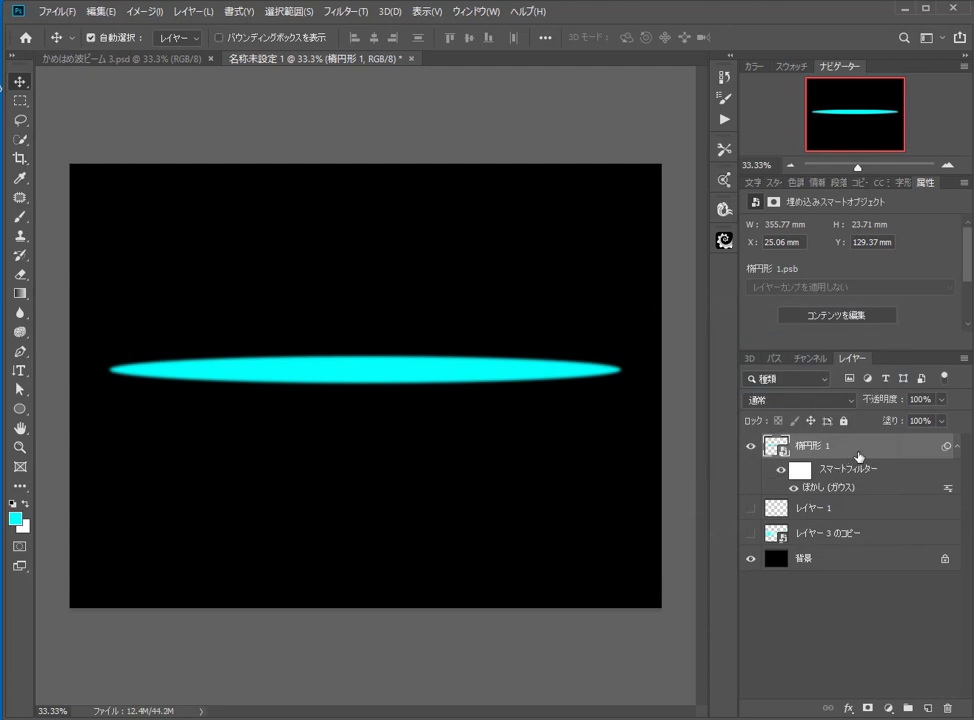
Step: Duplicate the blurred ellipse layer three times
{"action": "left_click_drag", "start_coordinate": [857, 456], "coordinate": [929, 708]}
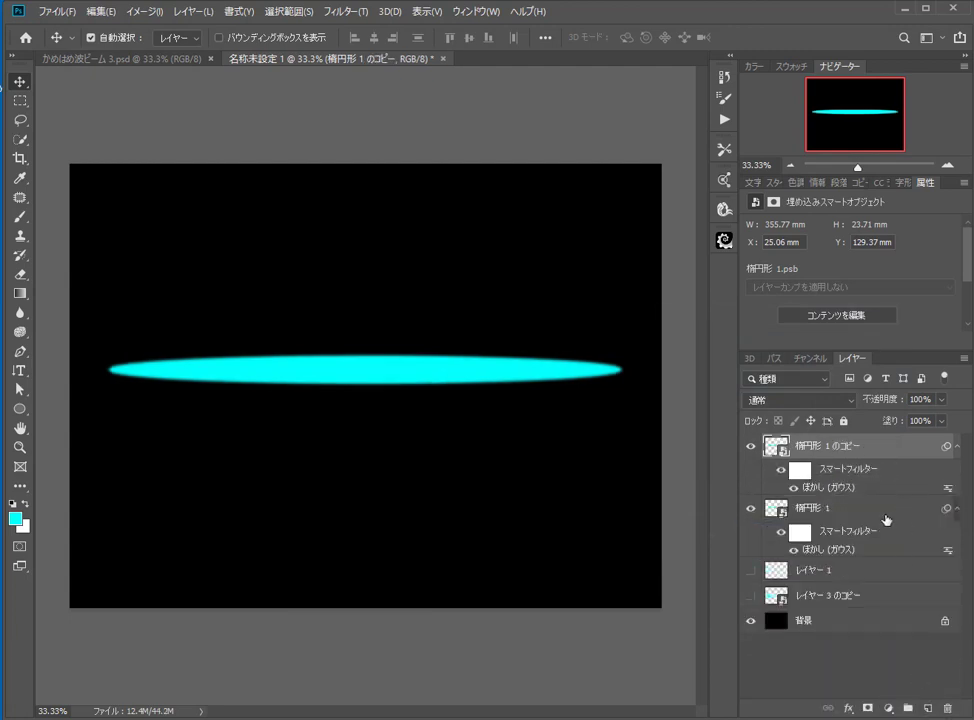
{"action": "left_click", "coordinate": [885, 517]}
{"action": "key", "text": "ctrl+j"}
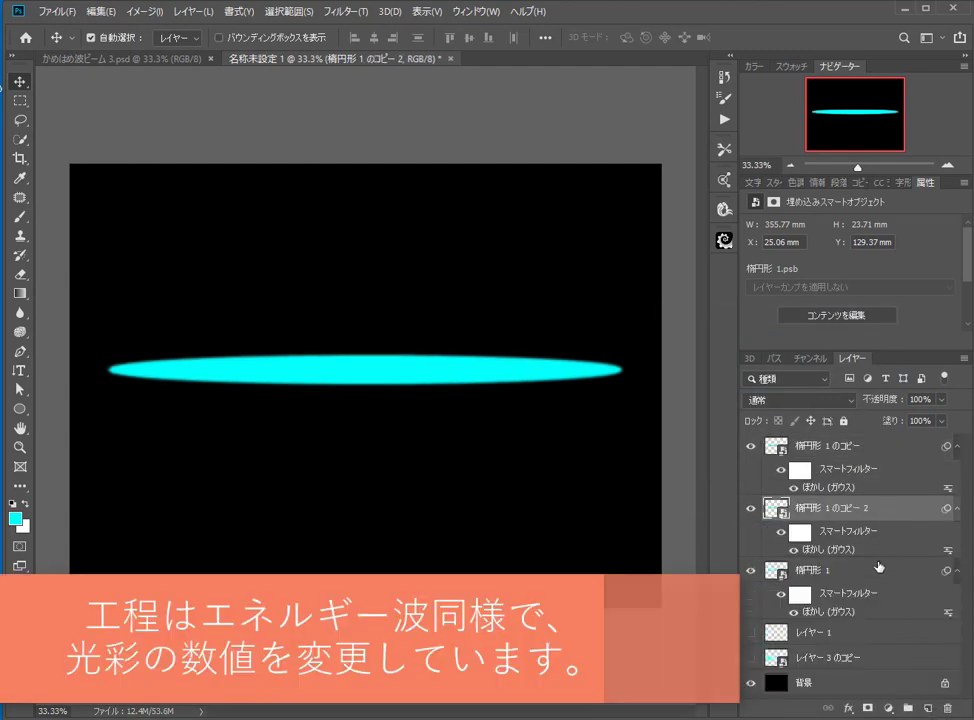
{"action": "left_click_drag", "start_coordinate": [878, 567], "coordinate": [929, 708]}
Step: Add an outer glow to 楕円形 1 with a size of 250 px and the ellipse's own cyan, 04fffc
{"action": "left_click", "coordinate": [864, 633]}
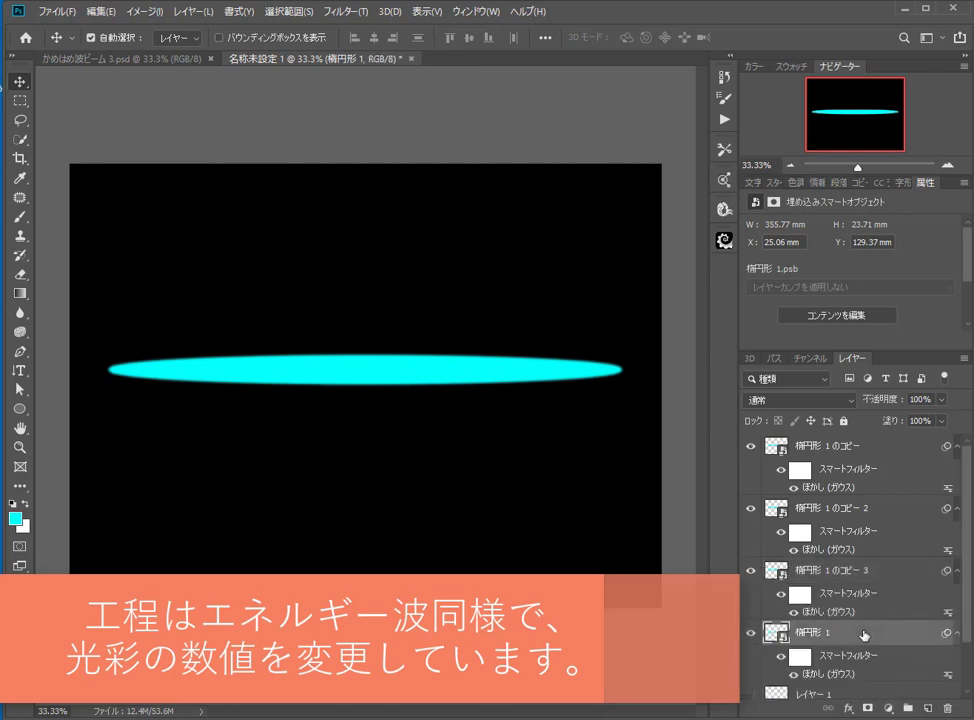
{"action": "double_click", "coordinate": [875, 637]}
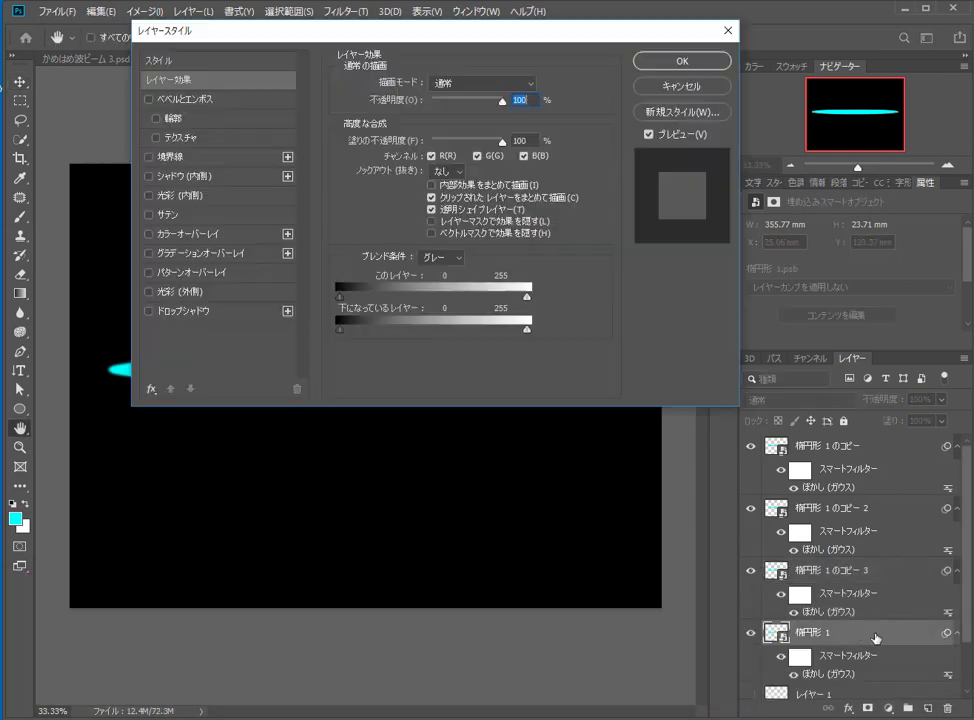
{"action": "left_click", "coordinate": [180, 291]}
{"action": "left_click_drag", "start_coordinate": [580, 75], "coordinate": [603, 188]}
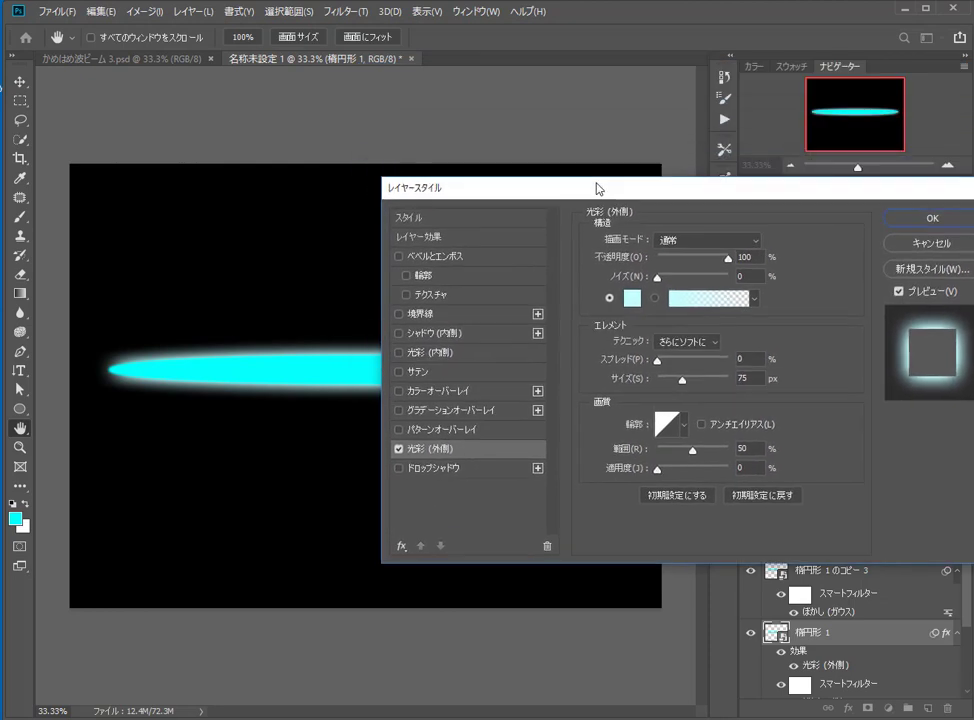
{"action": "left_click_drag", "start_coordinate": [685, 383], "coordinate": [740, 384]}
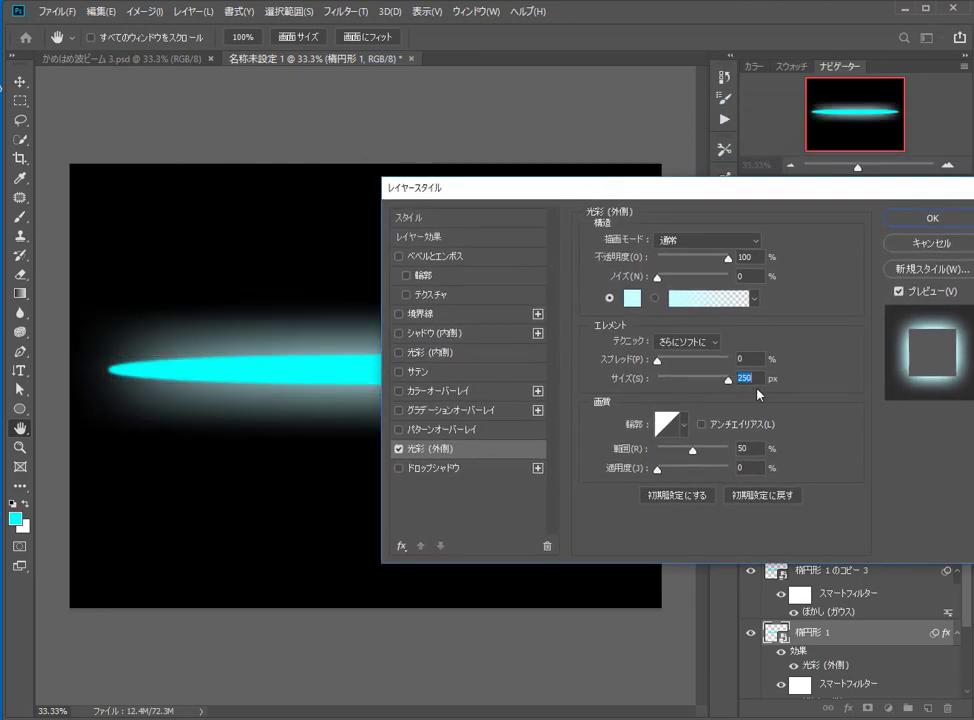
{"action": "left_click", "coordinate": [632, 297]}
{"action": "left_click", "coordinate": [337, 358]}
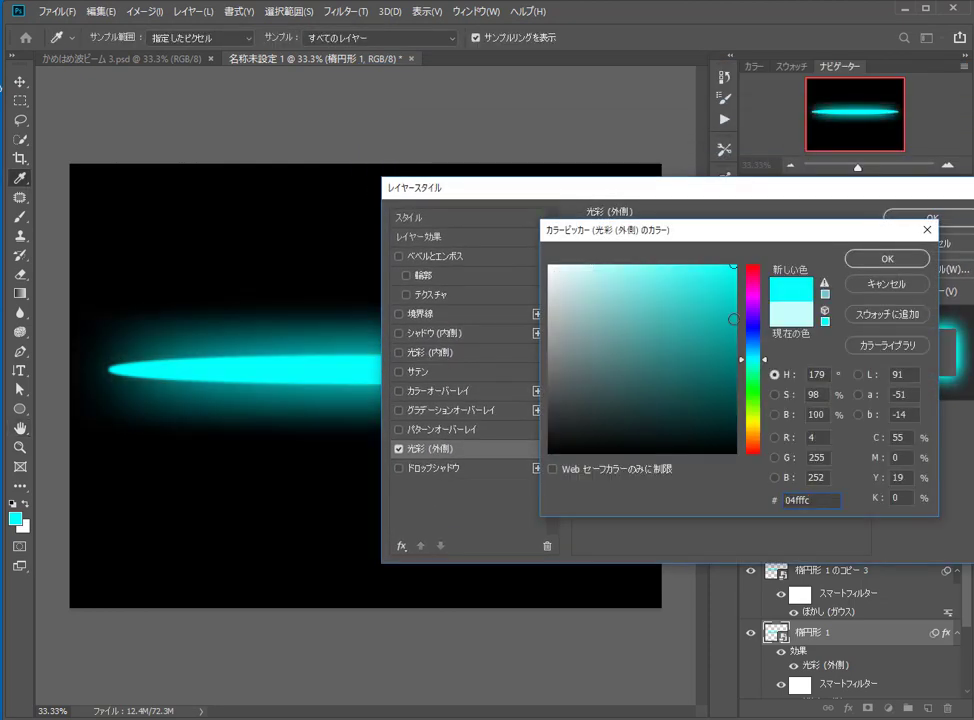
{"action": "left_click", "coordinate": [910, 261]}
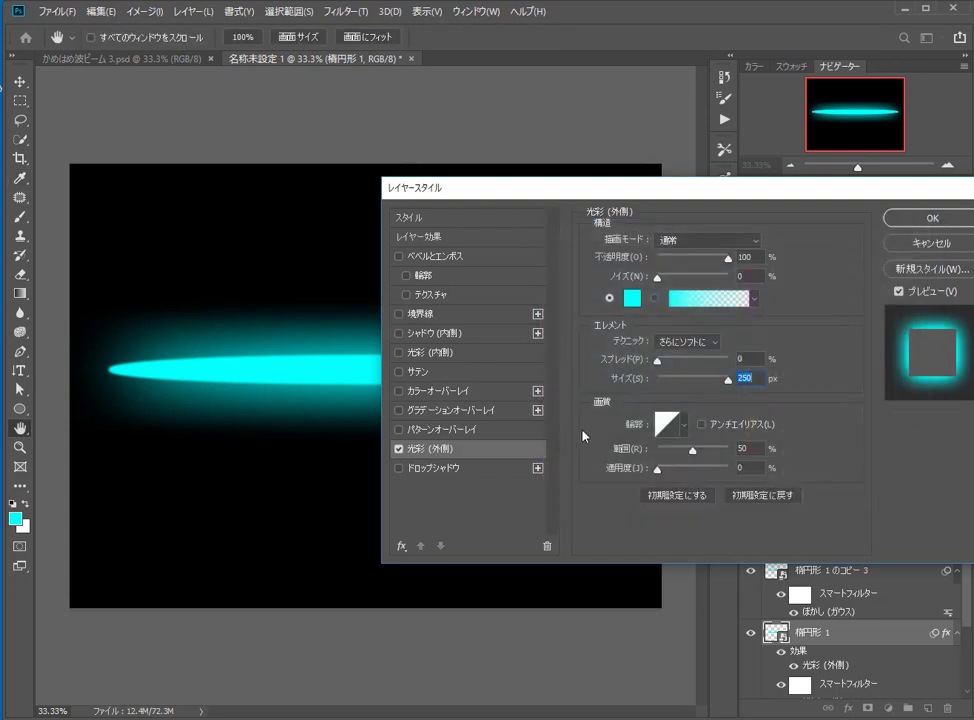
{"action": "left_click", "coordinate": [906, 222]}
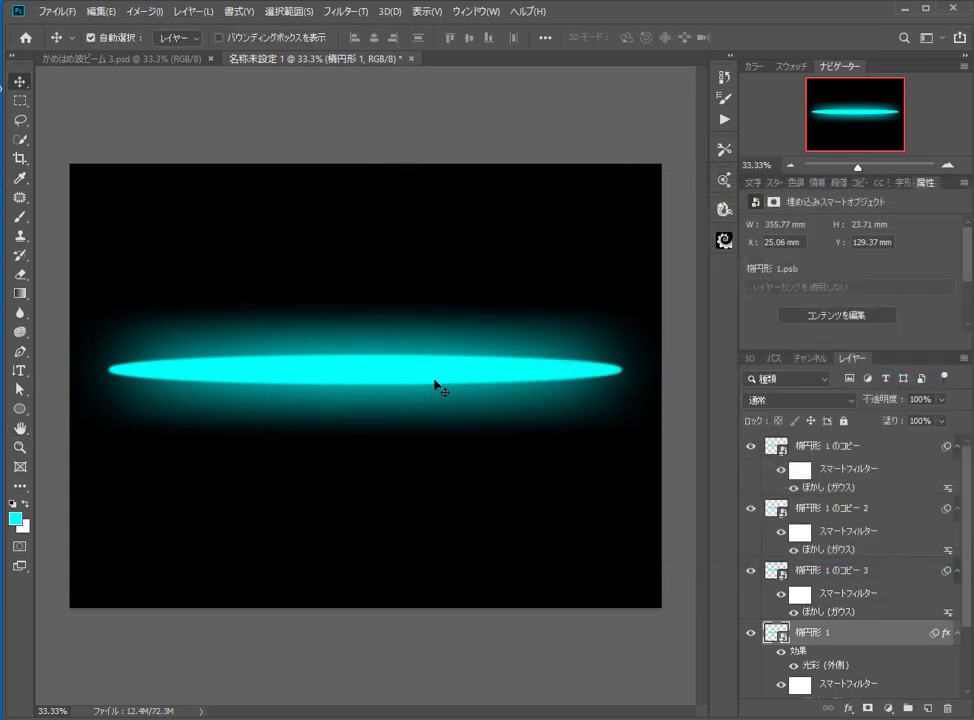
Step: Add a cyan outer glow with a size of 150 px to 楕円形 1 のコピー 3
{"action": "left_click", "coordinate": [895, 578]}
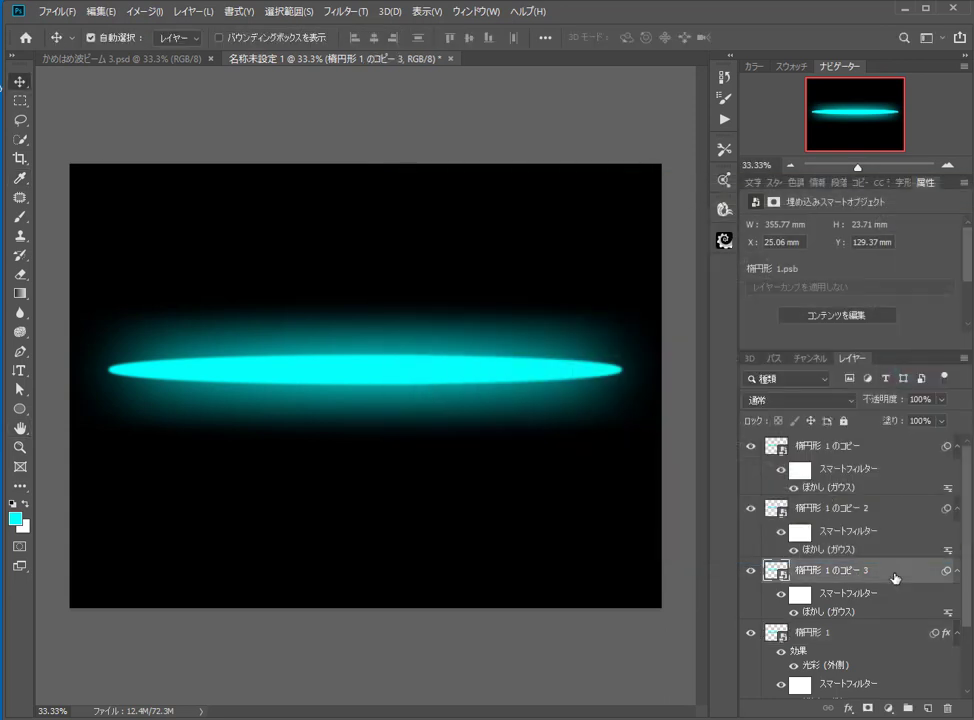
{"action": "double_click", "coordinate": [840, 576]}
{"action": "left_click", "coordinate": [430, 448]}
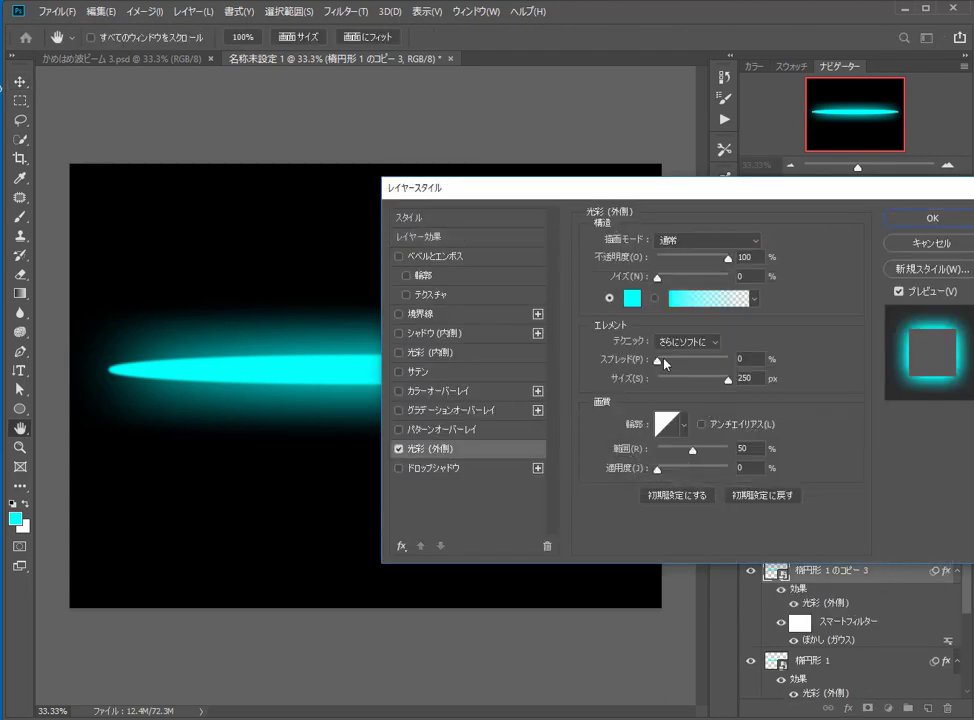
{"action": "left_click_drag", "start_coordinate": [705, 389], "coordinate": [701, 389]}
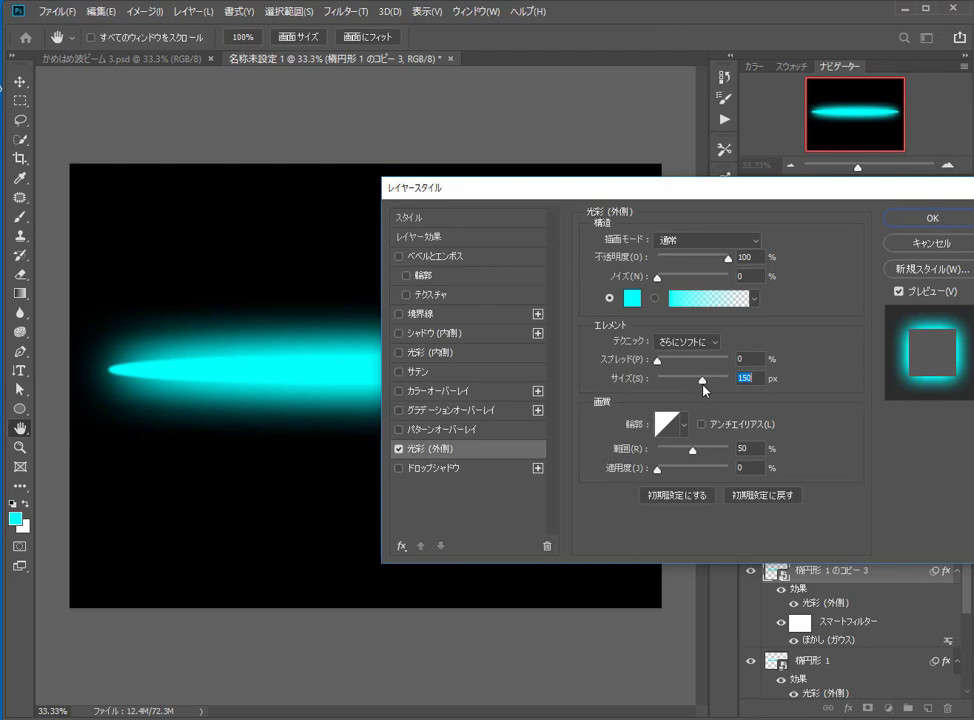
{"action": "left_click", "coordinate": [928, 218]}
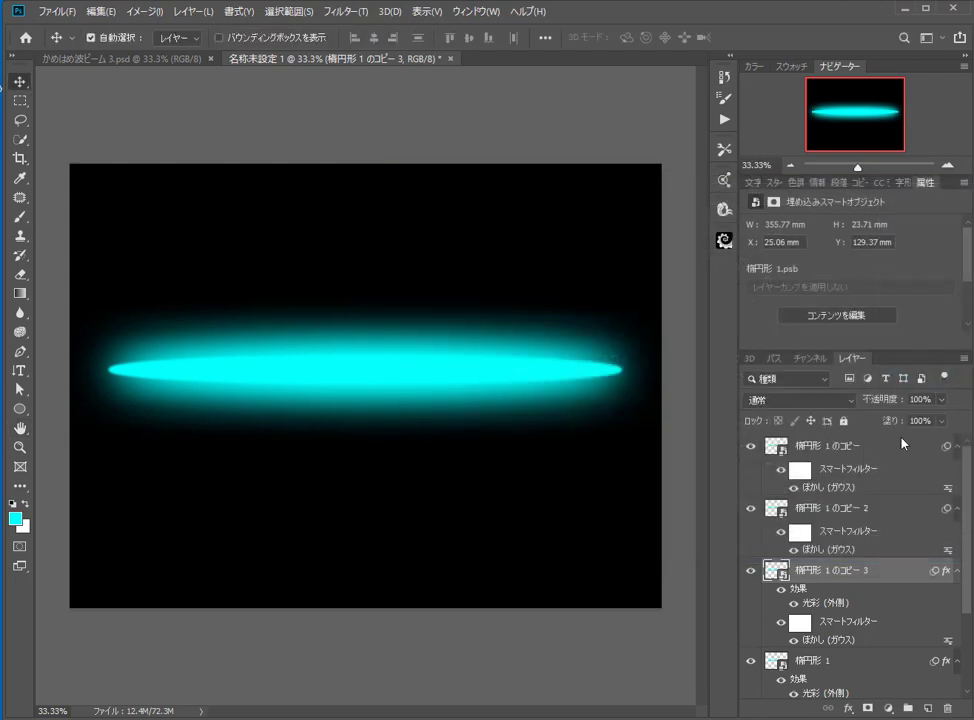
Step: Give 楕円形 1 のコピー 2 a pale cyan (aefbfa) outer glow sized 76 px and place it at the top of the layer stack
{"action": "double_click", "coordinate": [893, 513]}
{"action": "left_click", "coordinate": [481, 450]}
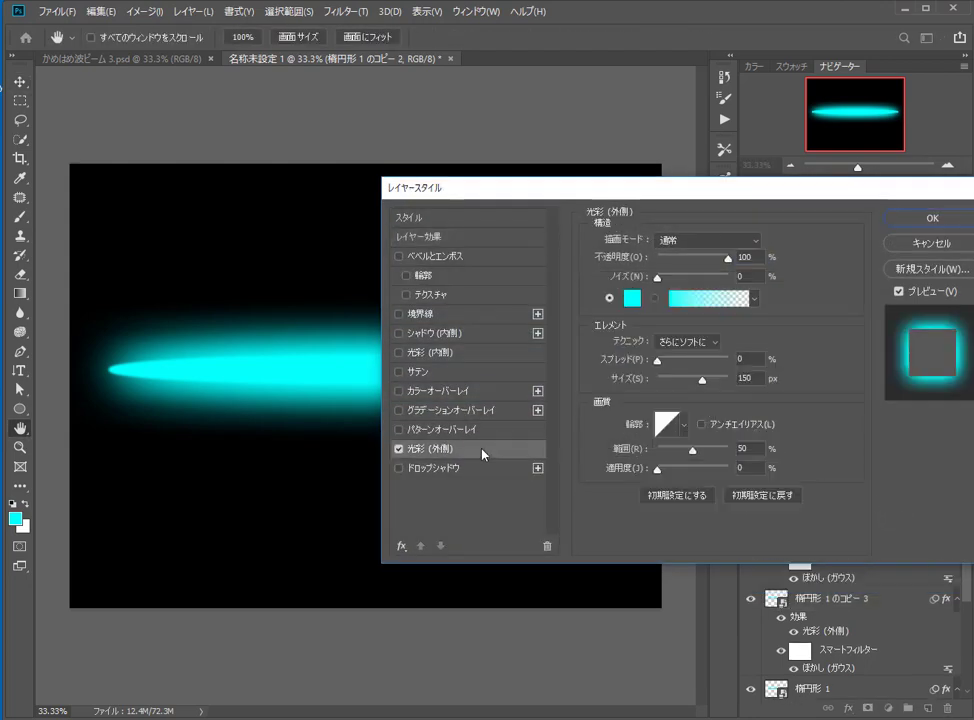
{"action": "left_click", "coordinate": [632, 297]}
{"action": "left_click_drag", "start_coordinate": [620, 298], "coordinate": [605, 268]}
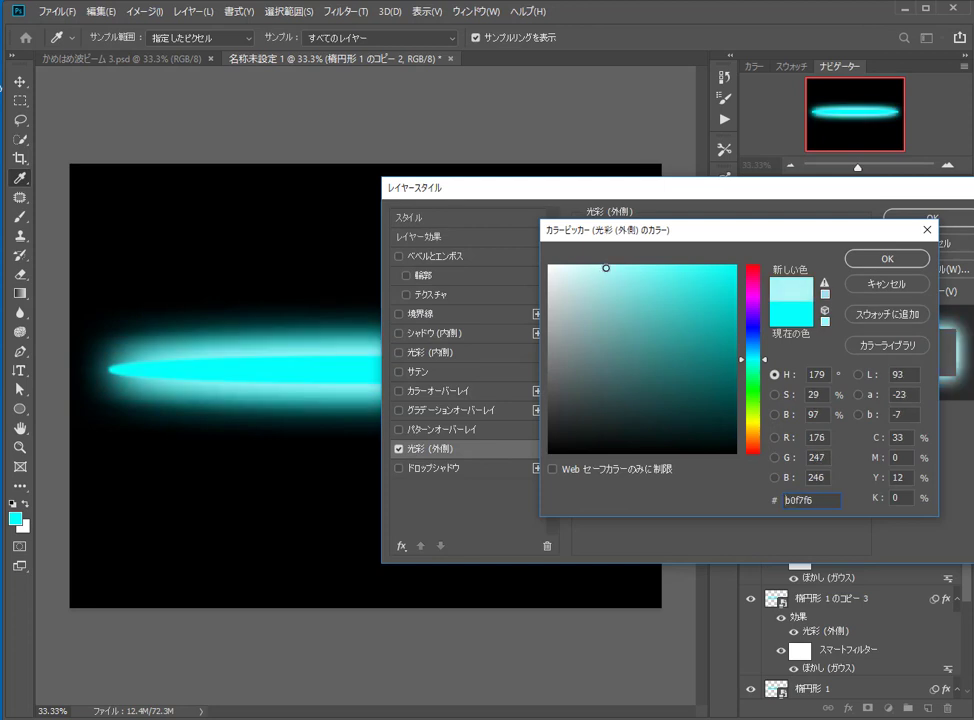
{"action": "left_click", "coordinate": [890, 261]}
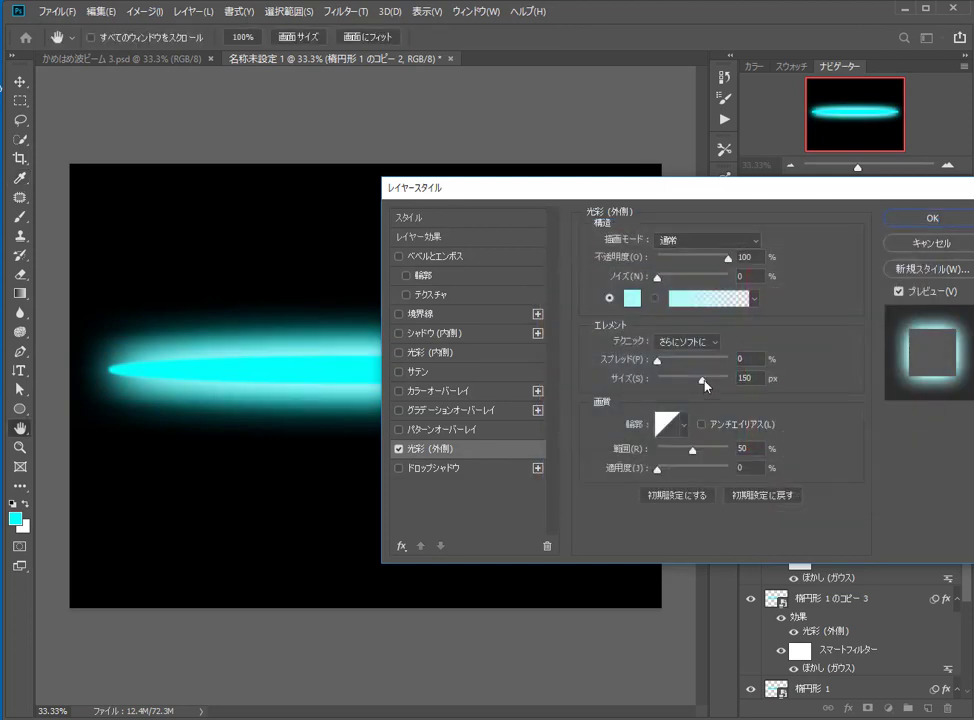
{"action": "left_click_drag", "start_coordinate": [706, 385], "coordinate": [684, 386]}
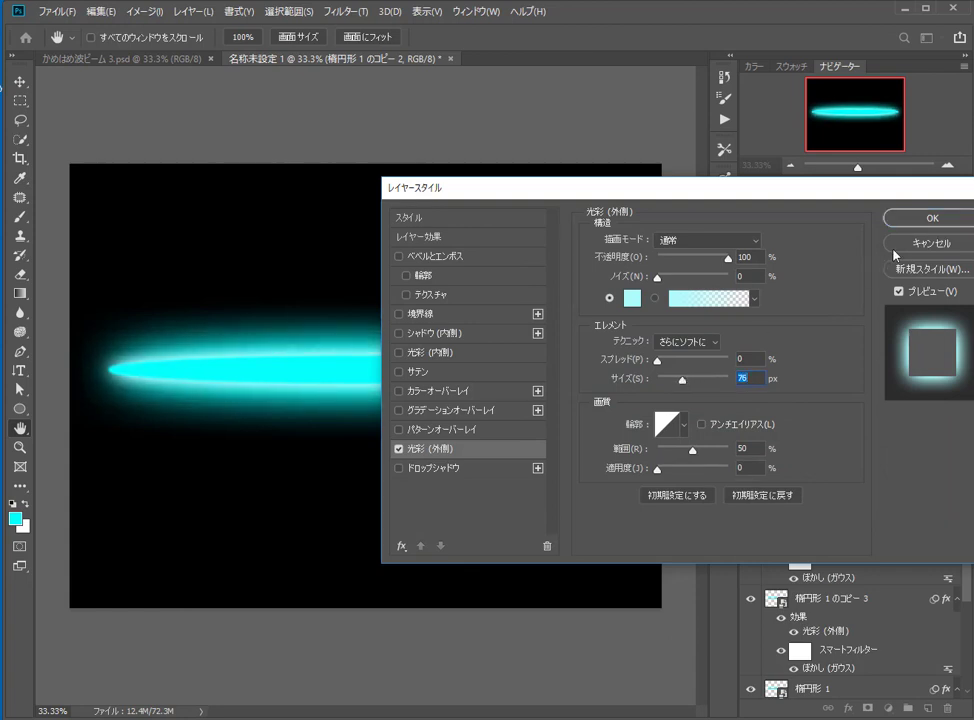
{"action": "left_click", "coordinate": [928, 218]}
{"action": "left_click_drag", "start_coordinate": [811, 513], "coordinate": [870, 447]}
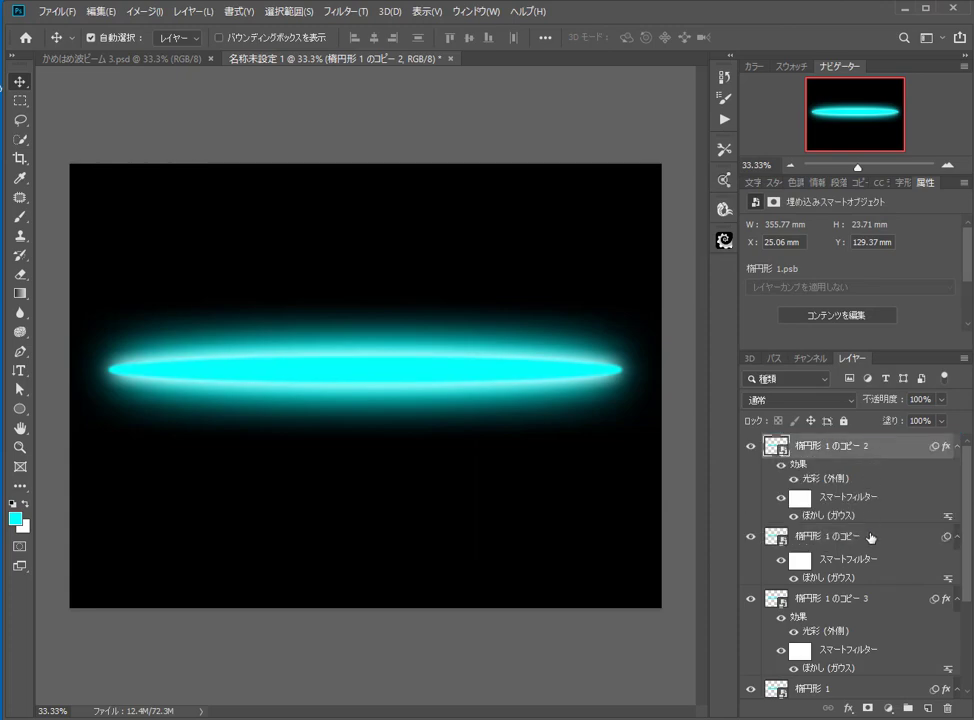
Step: Add an outer glow to 楕円形 1 のコピー in the bright cyan sampled from the ellipse
{"action": "double_click", "coordinate": [872, 537]}
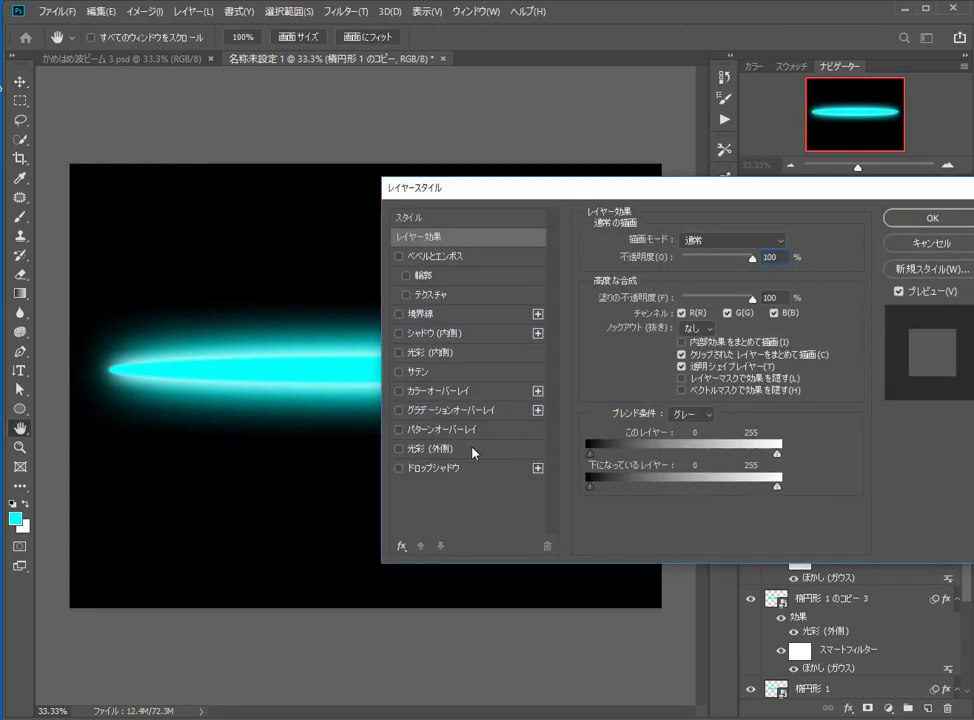
{"action": "left_click", "coordinate": [472, 448]}
{"action": "left_click", "coordinate": [615, 291]}
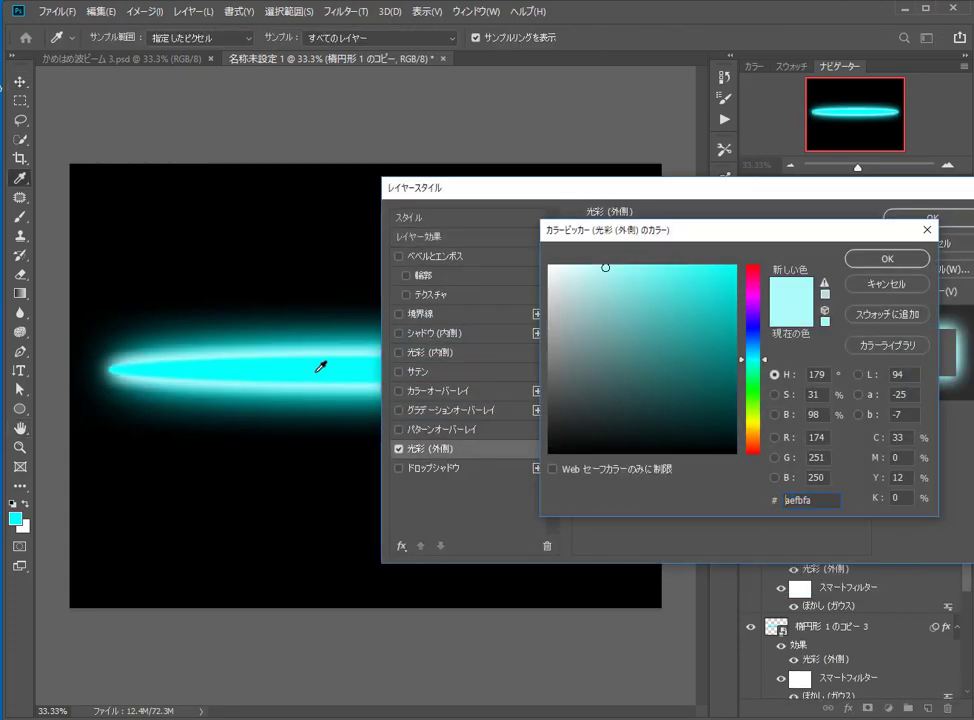
{"action": "left_click", "coordinate": [886, 258]}
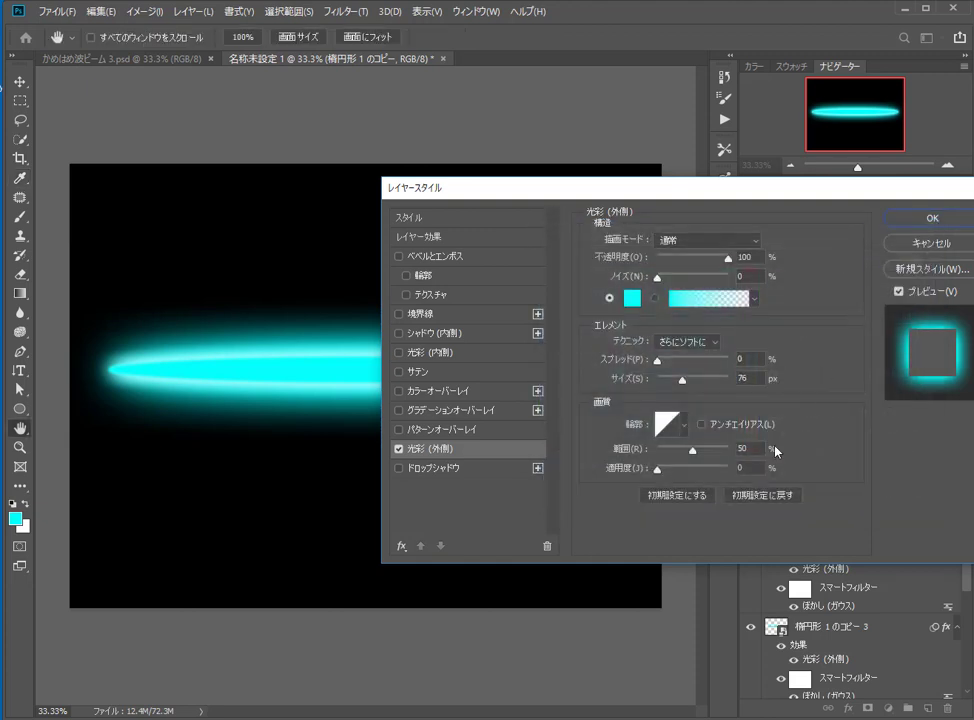
{"action": "left_click", "coordinate": [905, 243]}
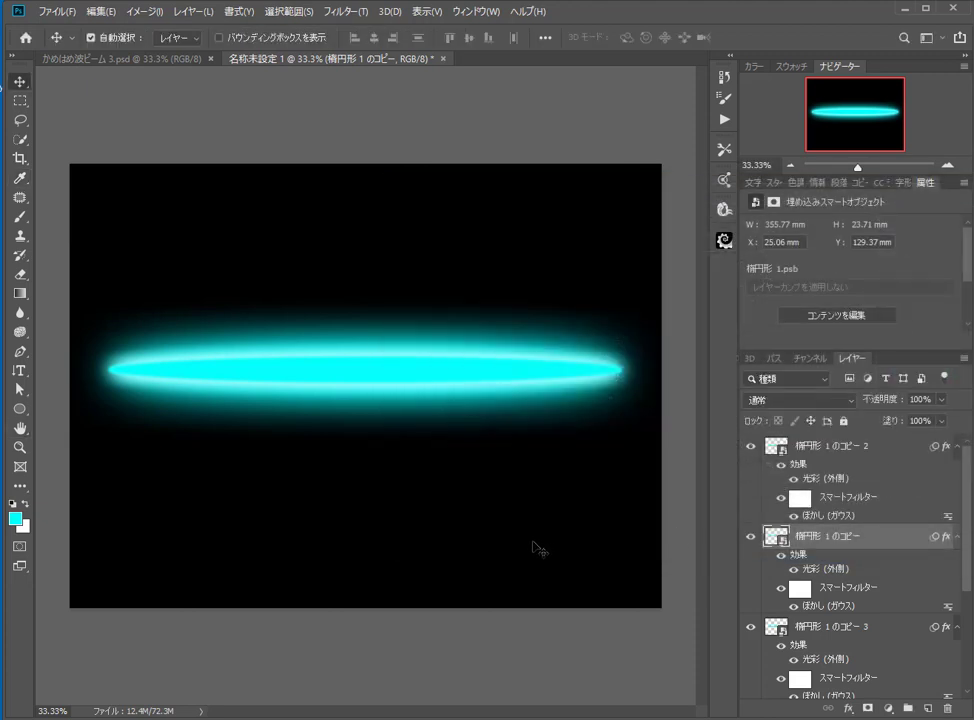
Step: Convert the four glowing ellipse layers, from 楕円形 1 のコピー 2 down to 楕円形 1, into a single smart object
{"action": "left_click", "coordinate": [796, 450]}
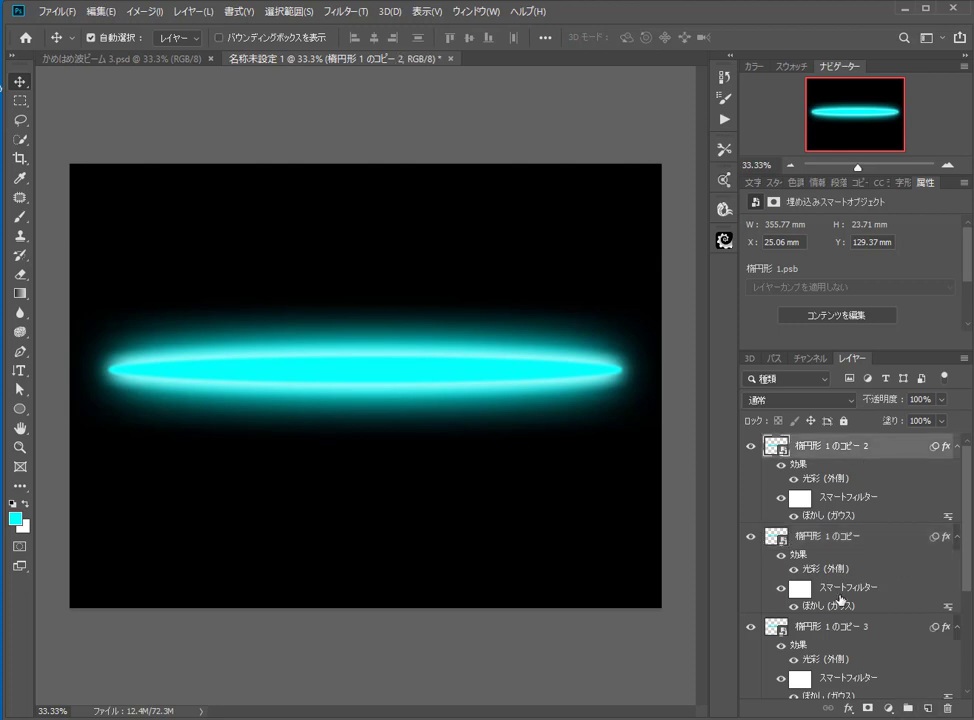
{"action": "scroll", "coordinate": [843, 585], "scroll_direction": "down", "scroll_amount": 3}
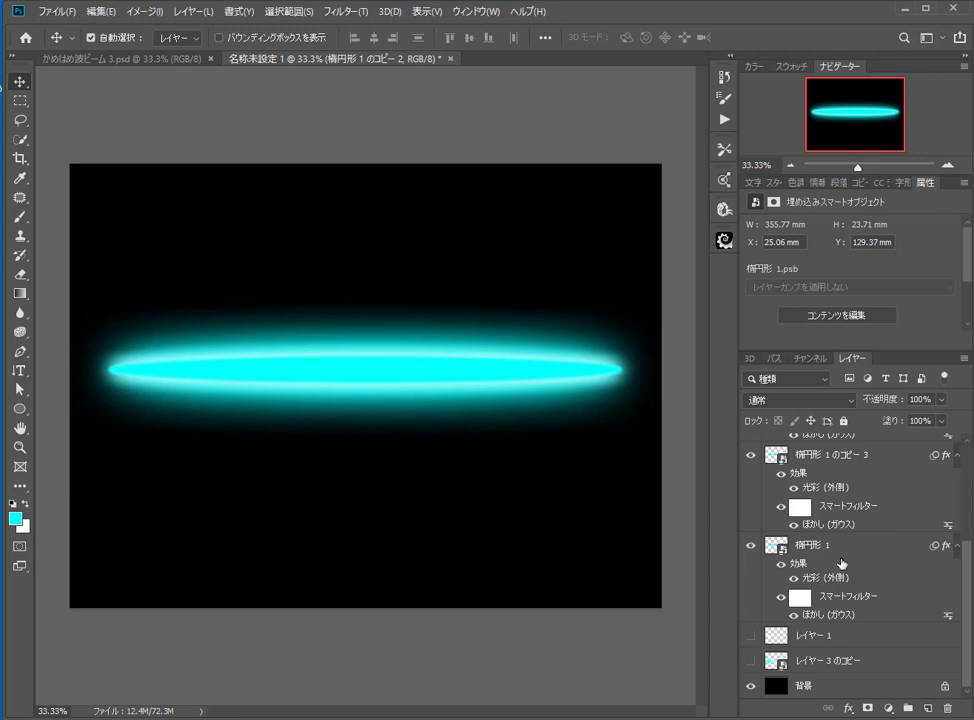
{"action": "left_click", "coordinate": [843, 552], "text": "shift"}
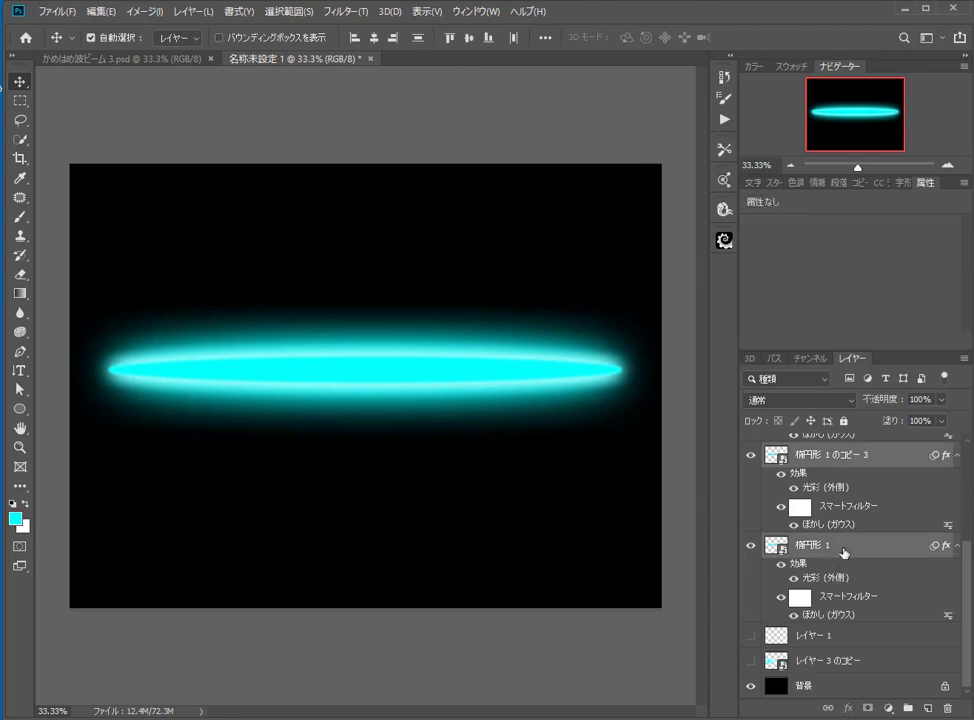
{"action": "scroll", "coordinate": [840, 553], "scroll_direction": "up", "scroll_amount": 3}
{"action": "right_click", "coordinate": [815, 553]}
{"action": "left_click", "coordinate": [826, 587]}
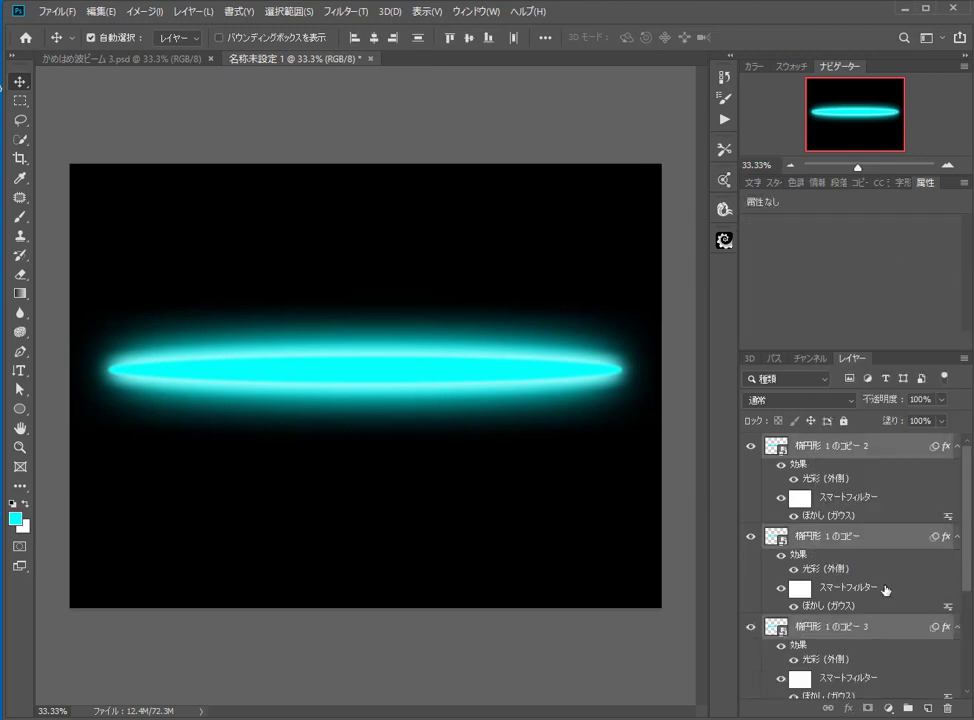
{"action": "right_click", "coordinate": [824, 535]}
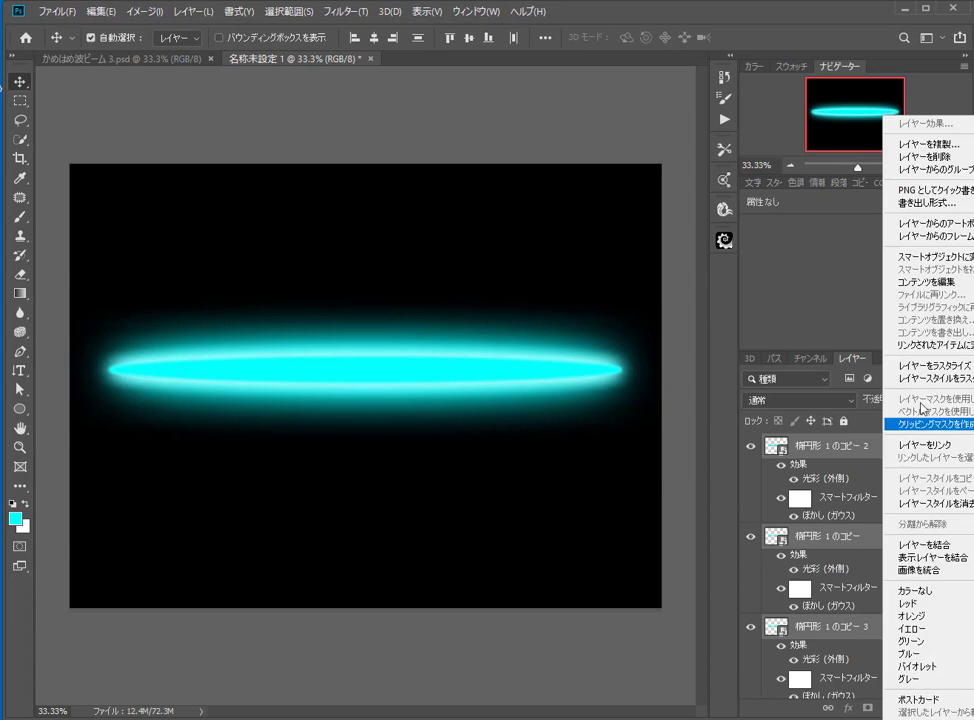
{"action": "left_click", "coordinate": [925, 256]}
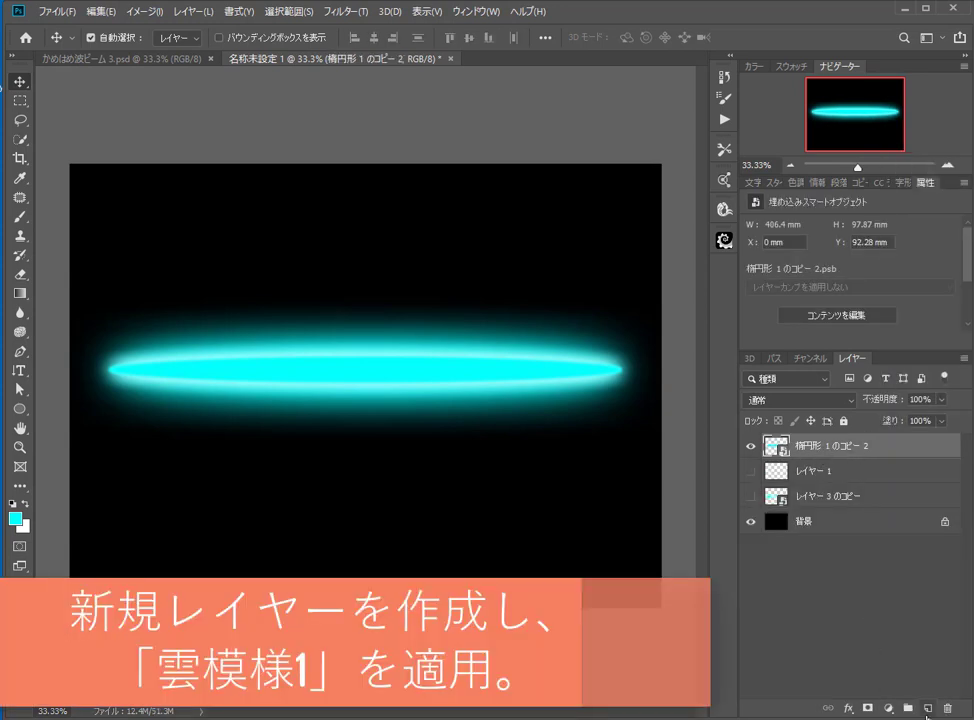
Step: Render 雲模様 1 in default black and white on a new top layer and set its blend mode to オーバーレイ
{"action": "left_click", "coordinate": [928, 709]}
{"action": "left_click", "coordinate": [345, 11]}
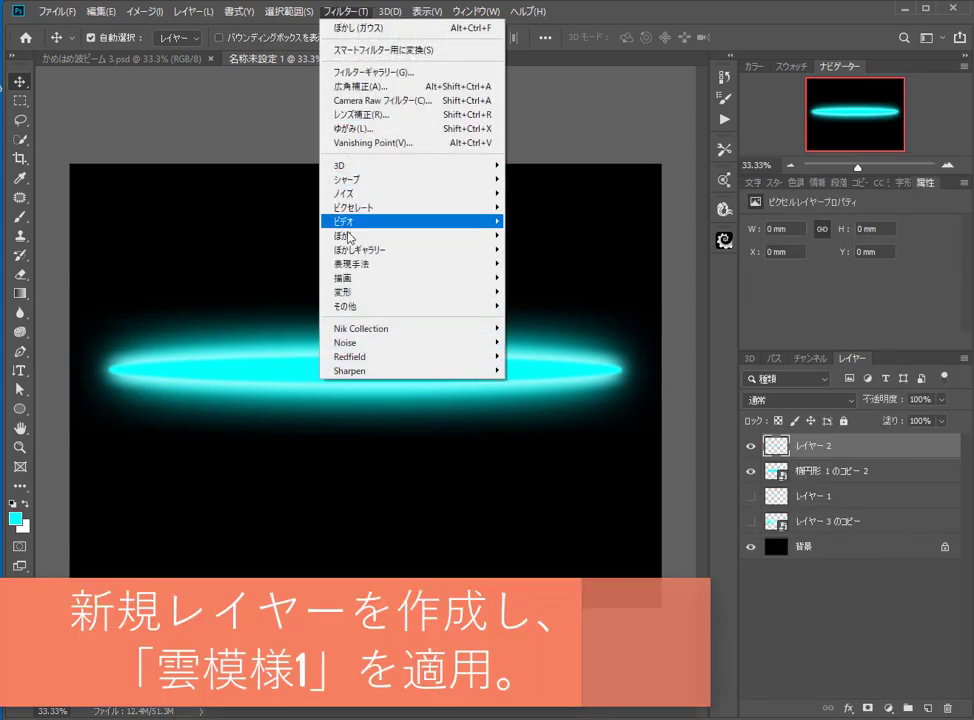
{"action": "mouse_move", "coordinate": [360, 277]}
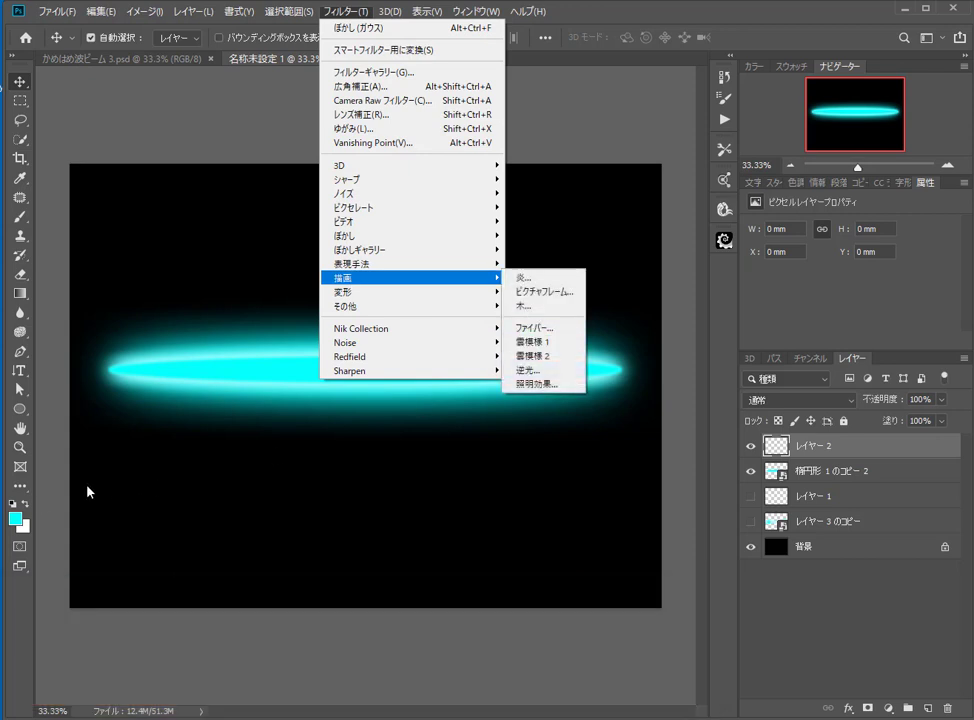
{"action": "left_click", "coordinate": [25, 507]}
{"action": "left_click", "coordinate": [25, 507]}
{"action": "left_click", "coordinate": [12, 505]}
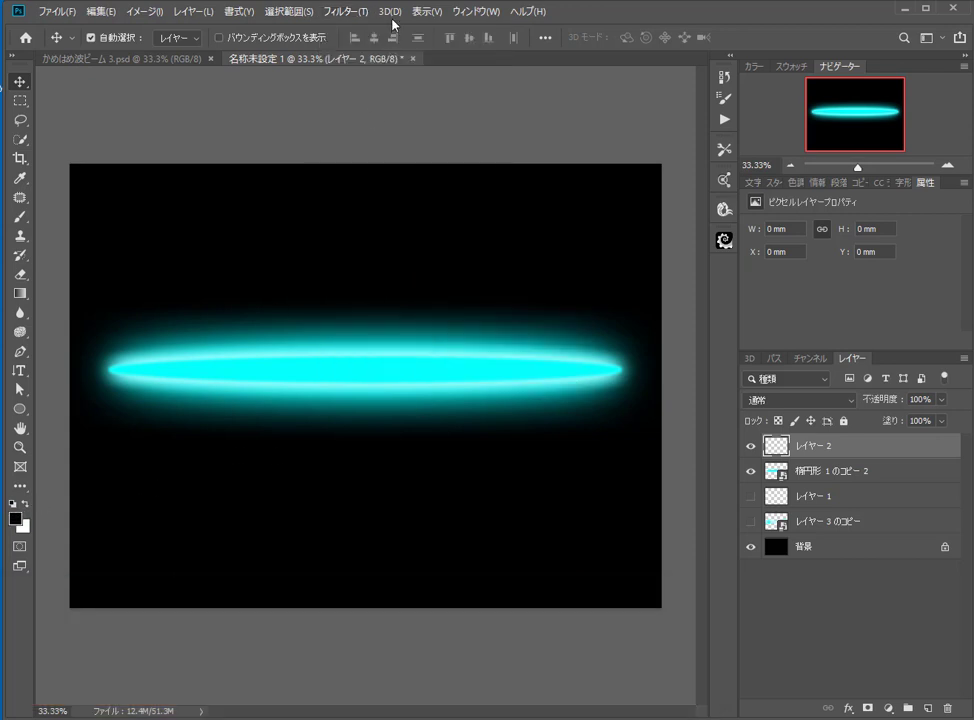
{"action": "left_click", "coordinate": [350, 11]}
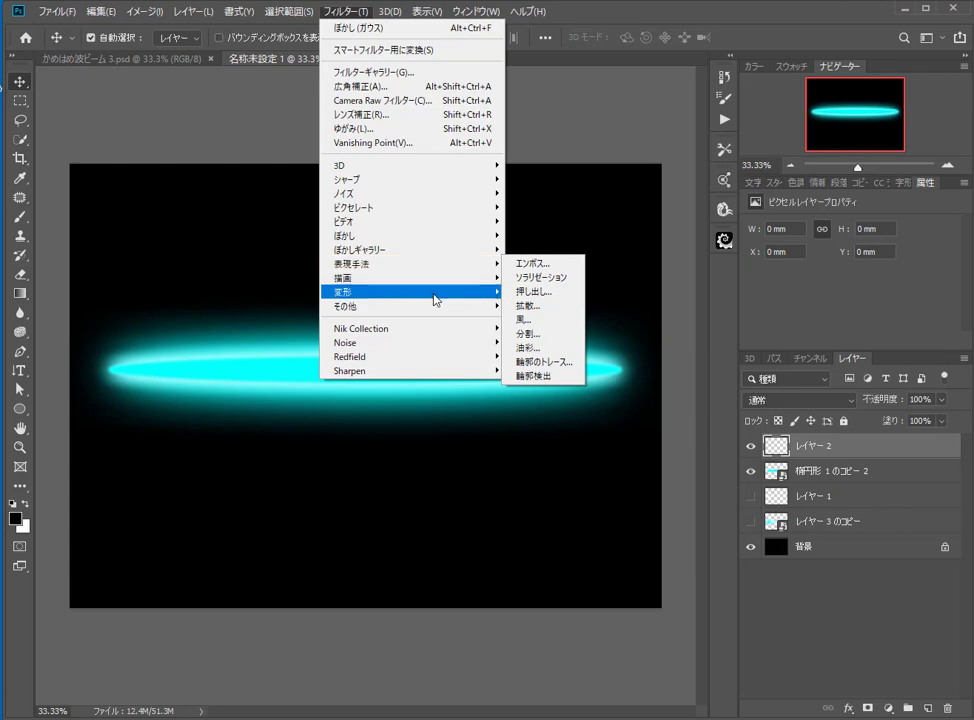
{"action": "mouse_move", "coordinate": [434, 282]}
{"action": "left_click", "coordinate": [550, 341]}
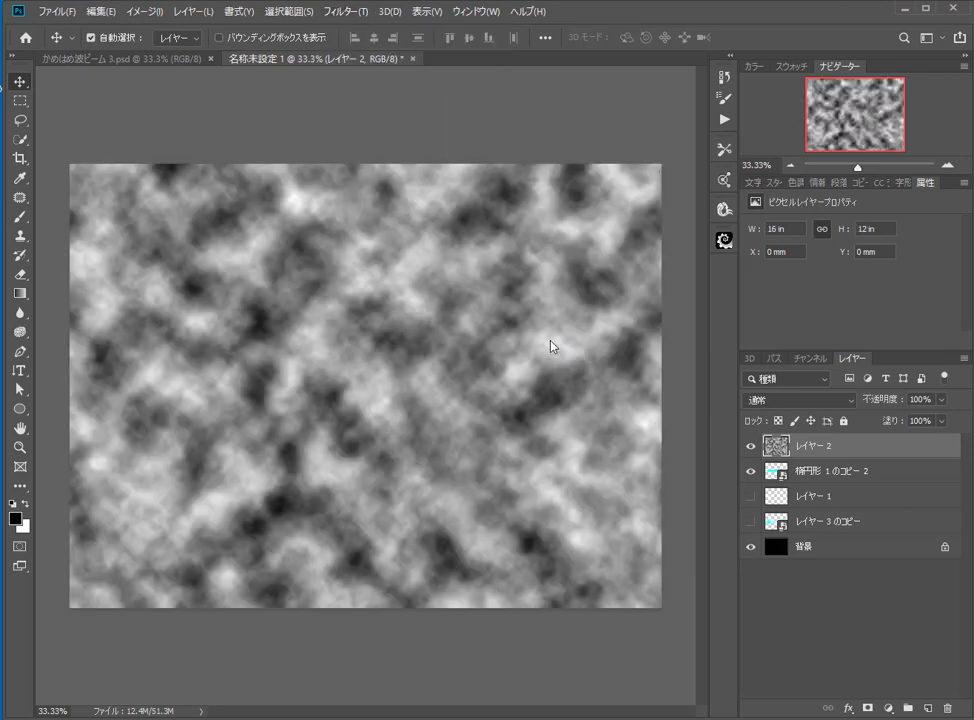
{"action": "left_click", "coordinate": [797, 400]}
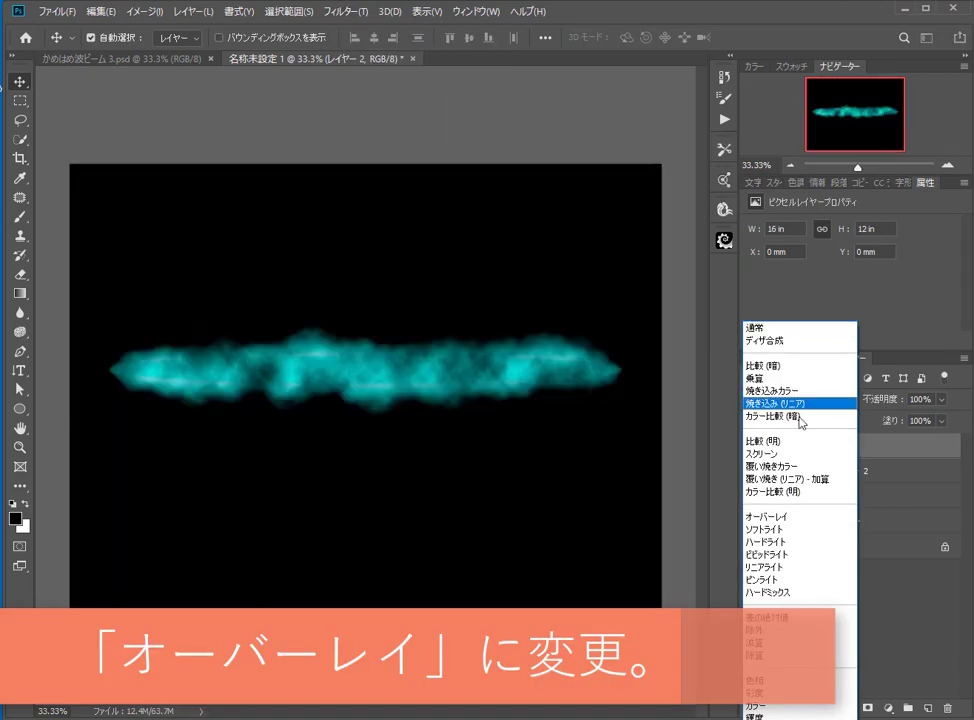
{"action": "left_click", "coordinate": [767, 517]}
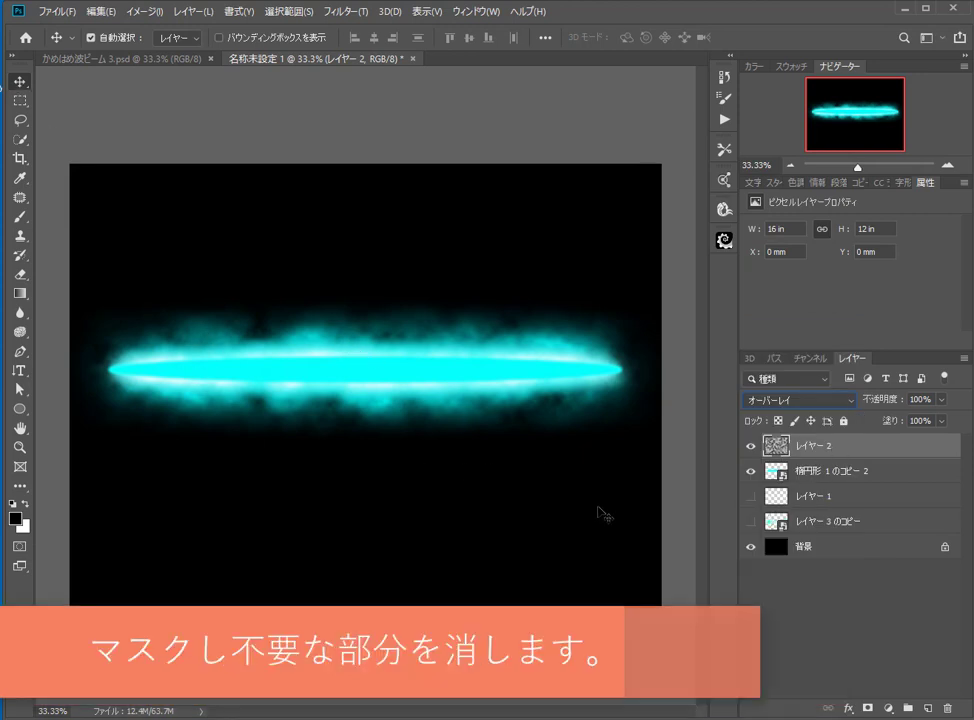
Step: Hide 背景 and mask out the レイヤー 2 clouds above and below the beam with a soft round 900 px black brush at 70% opacity
{"action": "left_click", "coordinate": [751, 547]}
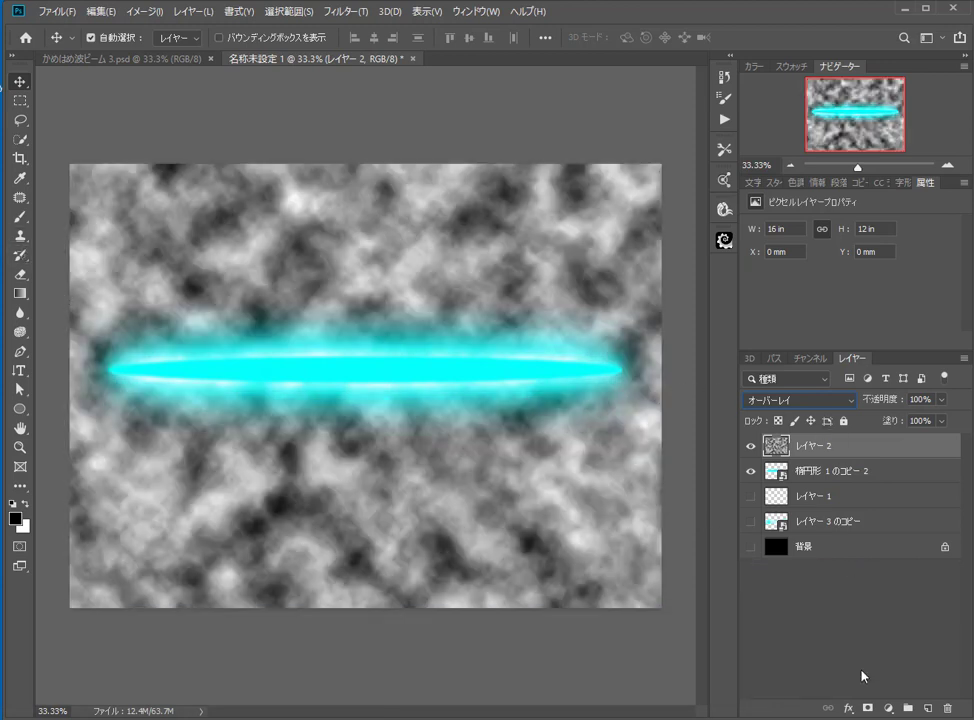
{"action": "left_click", "coordinate": [868, 707]}
{"action": "left_click", "coordinate": [22, 217]}
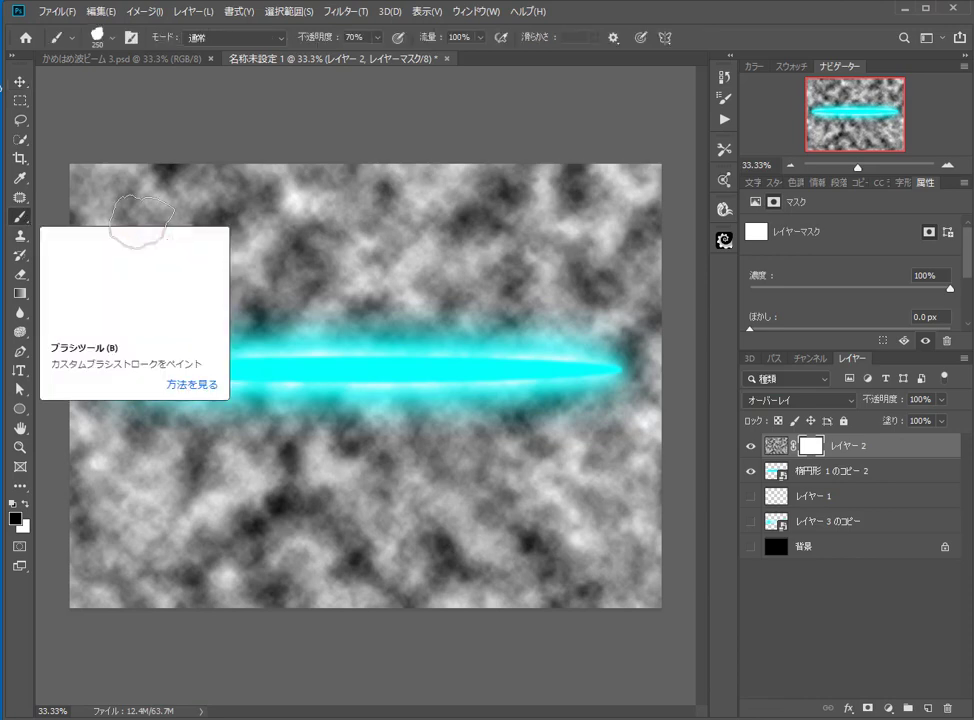
{"action": "left_click", "coordinate": [131, 37]}
{"action": "left_click", "coordinate": [527, 92]}
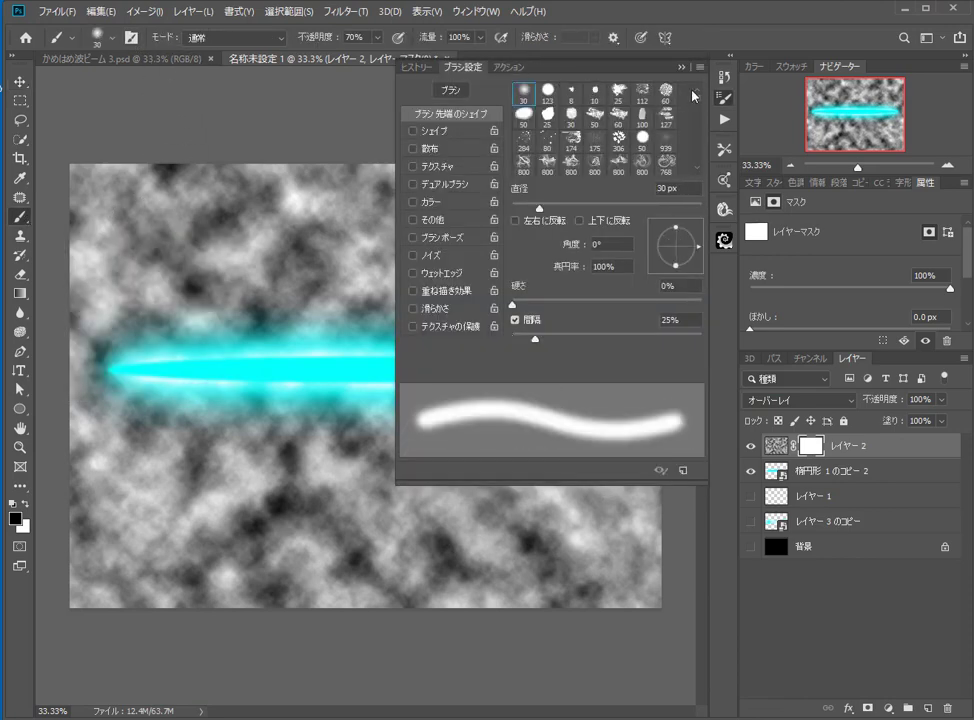
{"action": "left_click", "coordinate": [682, 67]}
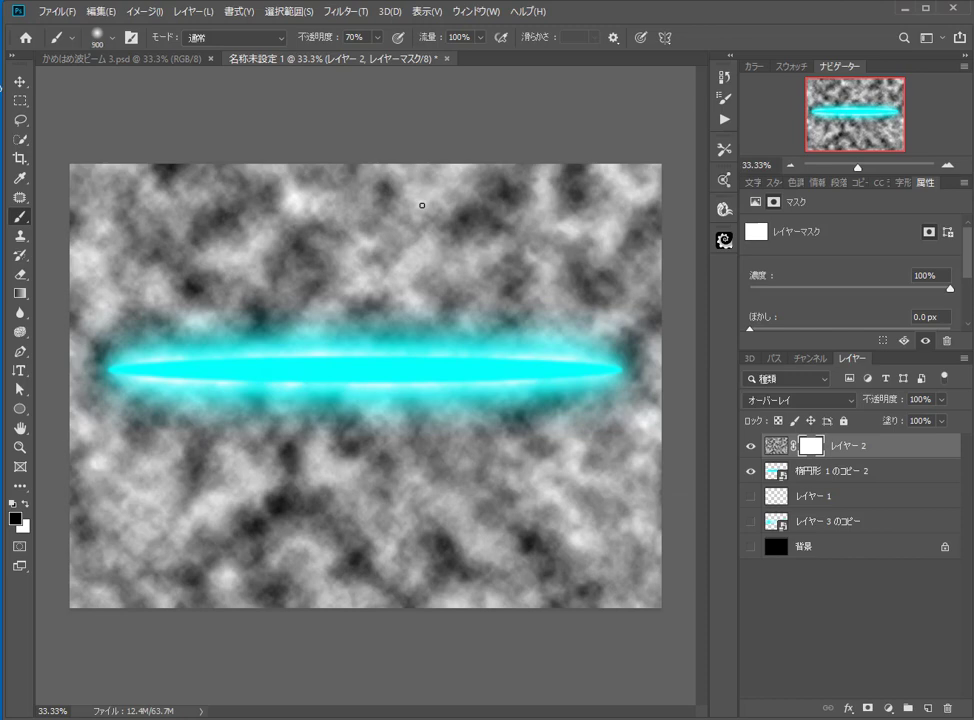
{"action": "mouse_move", "coordinate": [240, 158]}
{"action": "left_mouse_down"}
{"action": "mouse_move", "coordinate": [229, 195]}
{"action": "mouse_move", "coordinate": [205, 197]}
{"action": "mouse_move", "coordinate": [187, 180]}
{"action": "mouse_move", "coordinate": [132, 188]}
{"action": "mouse_move", "coordinate": [115, 207]}
{"action": "mouse_move", "coordinate": [312, 166]}
{"action": "mouse_move", "coordinate": [609, 199]}
{"action": "mouse_move", "coordinate": [690, 388]}
{"action": "mouse_move", "coordinate": [664, 515]}
{"action": "mouse_move", "coordinate": [466, 588]}
{"action": "mouse_move", "coordinate": [216, 591]}
{"action": "mouse_move", "coordinate": [106, 581]}
{"action": "mouse_move", "coordinate": [566, 562]}
{"action": "left_mouse_up"}
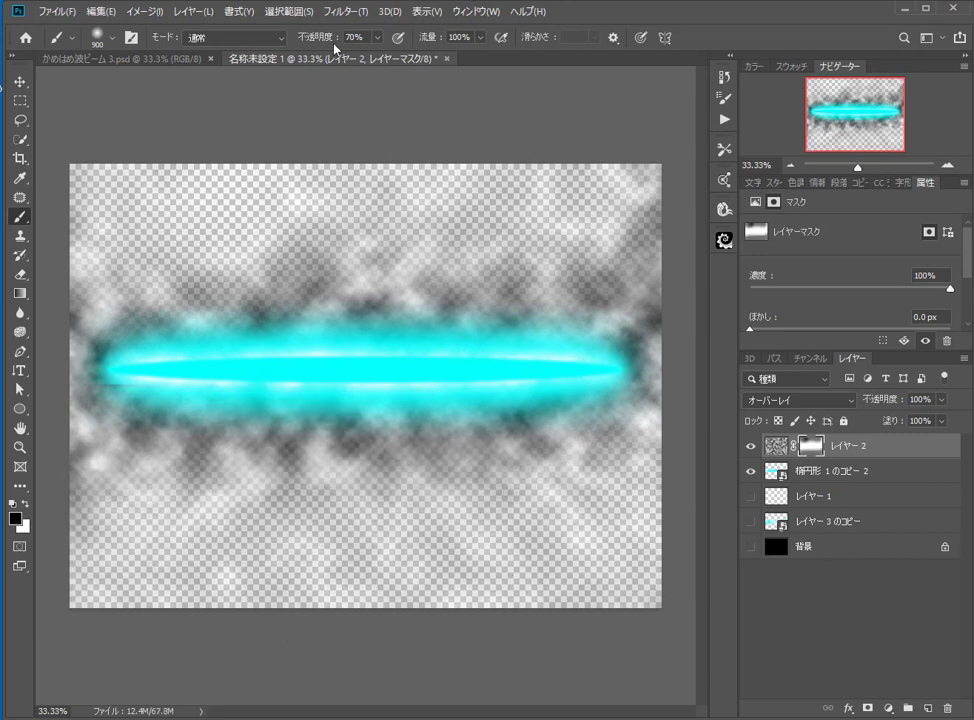
Step: Fade the remaining outer clouds on the レイヤー 2 mask with the brush at 39% opacity and show 背景 again
{"action": "left_click_drag", "start_coordinate": [335, 45], "coordinate": [304, 38]}
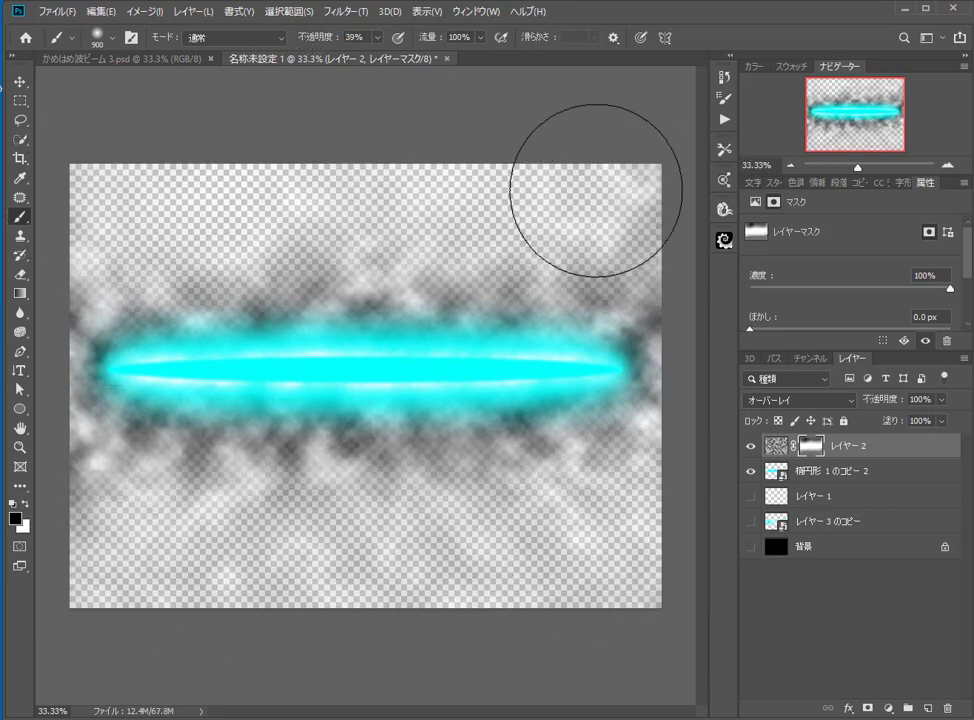
{"action": "left_click", "coordinate": [14, 518]}
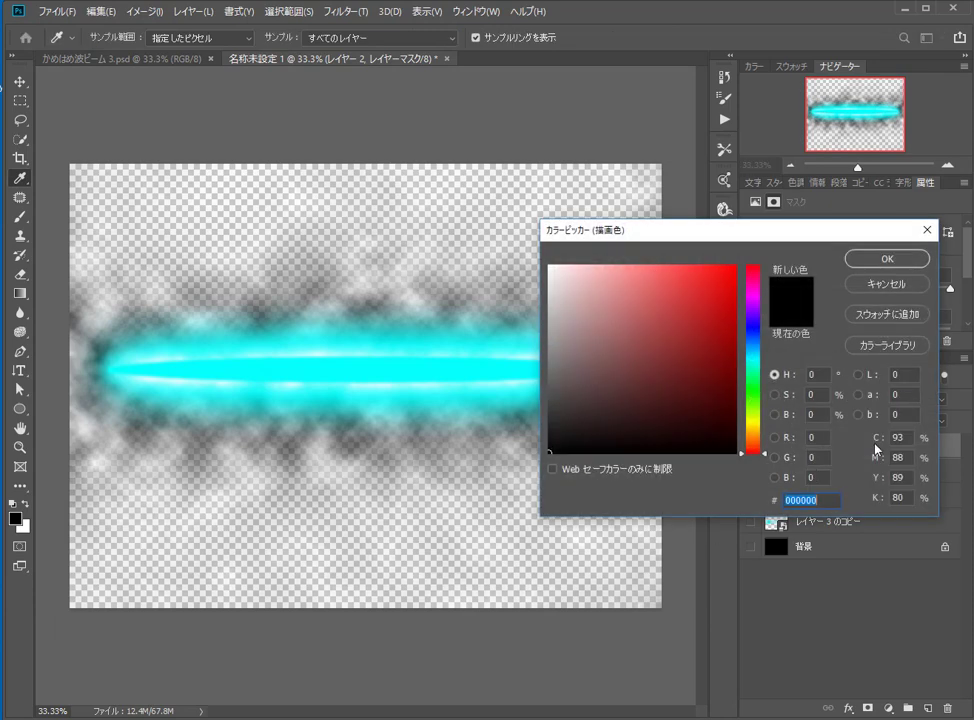
{"action": "left_click", "coordinate": [868, 284]}
{"action": "left_click", "coordinate": [751, 547]}
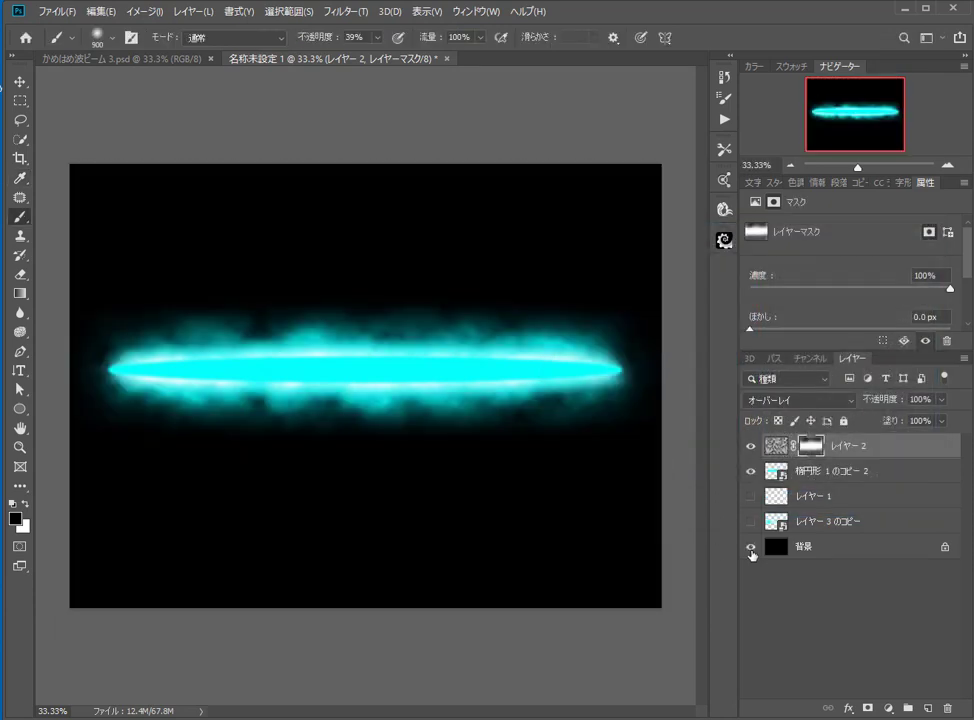